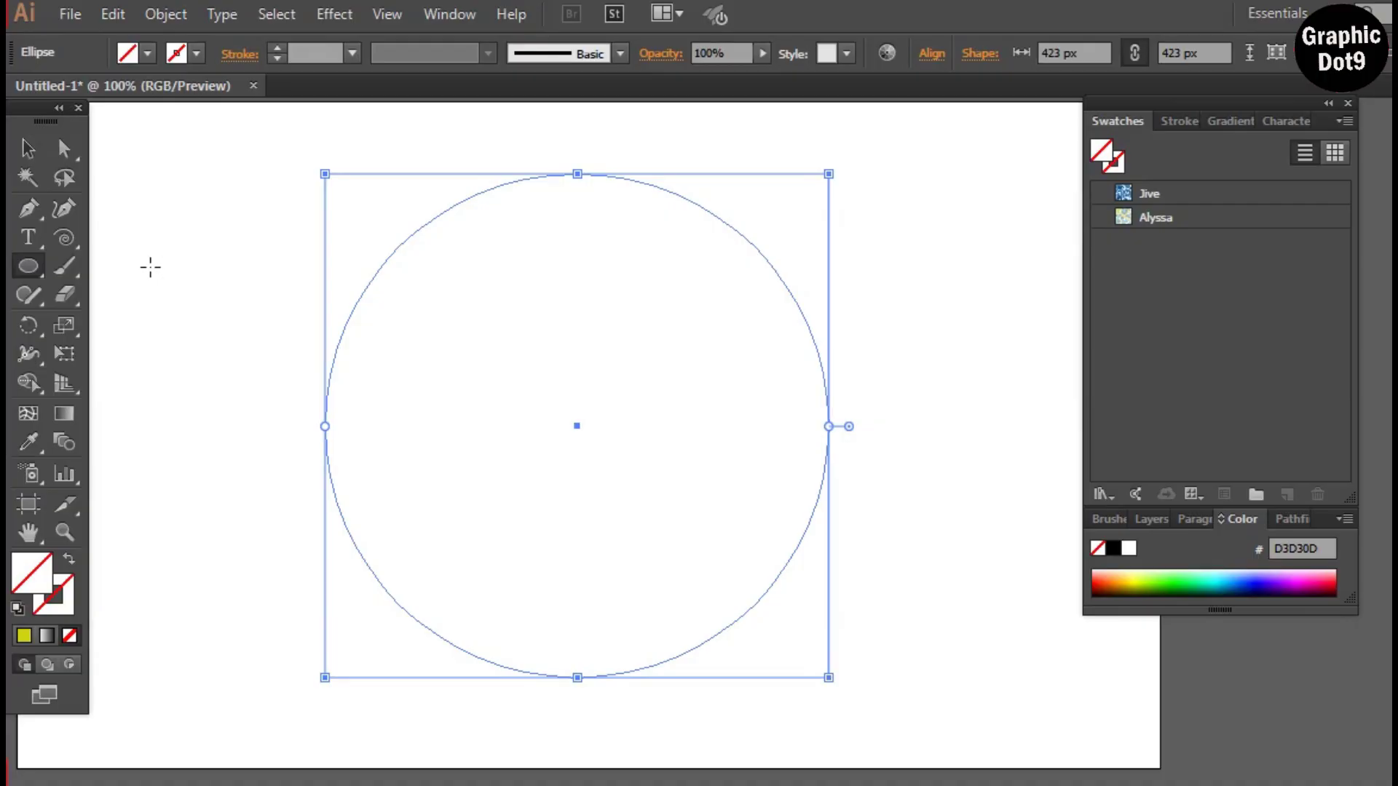
Step: Add the text line "drag with shit+mouse" near the upper-left of the artboard
{"action": "left_click", "coordinate": [37, 239]}
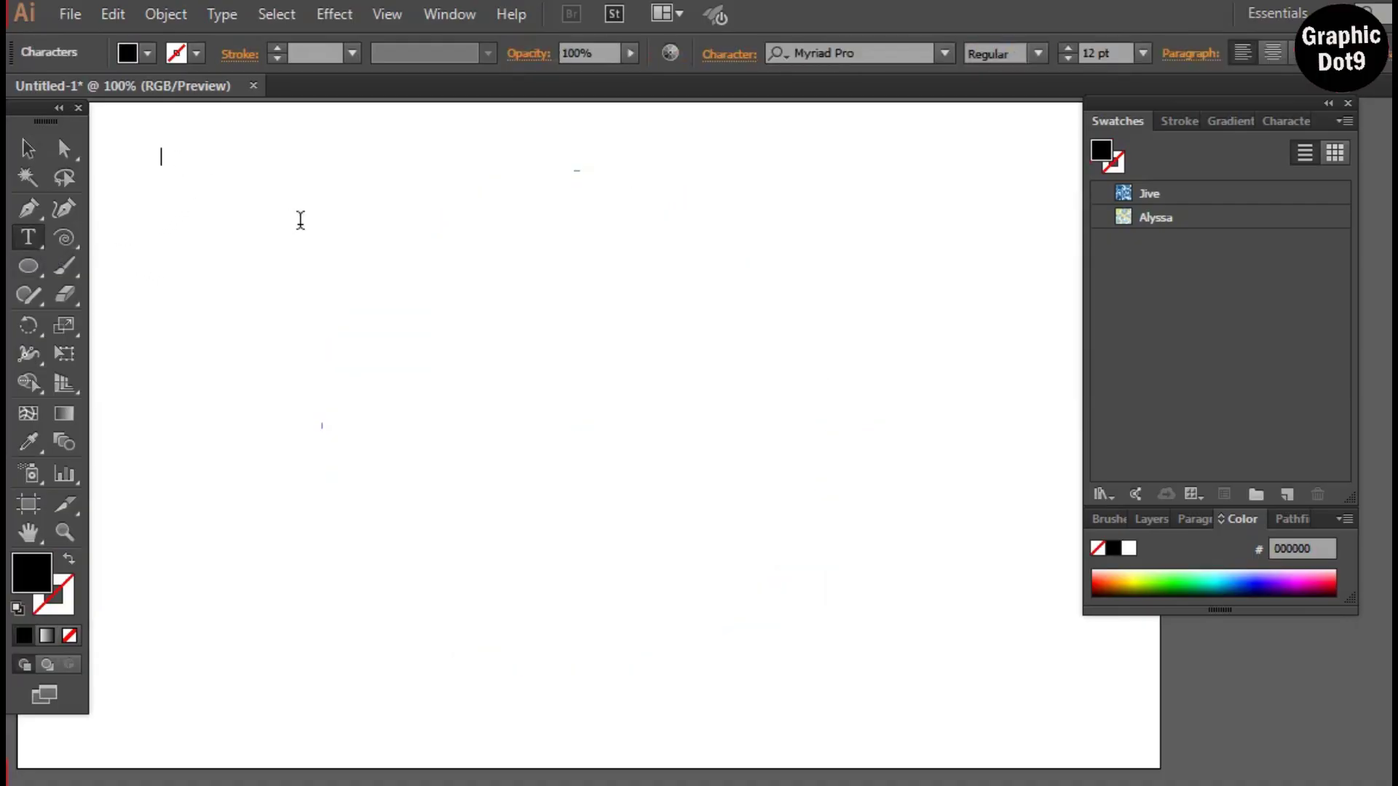
{"action": "type", "text": "drag with "}
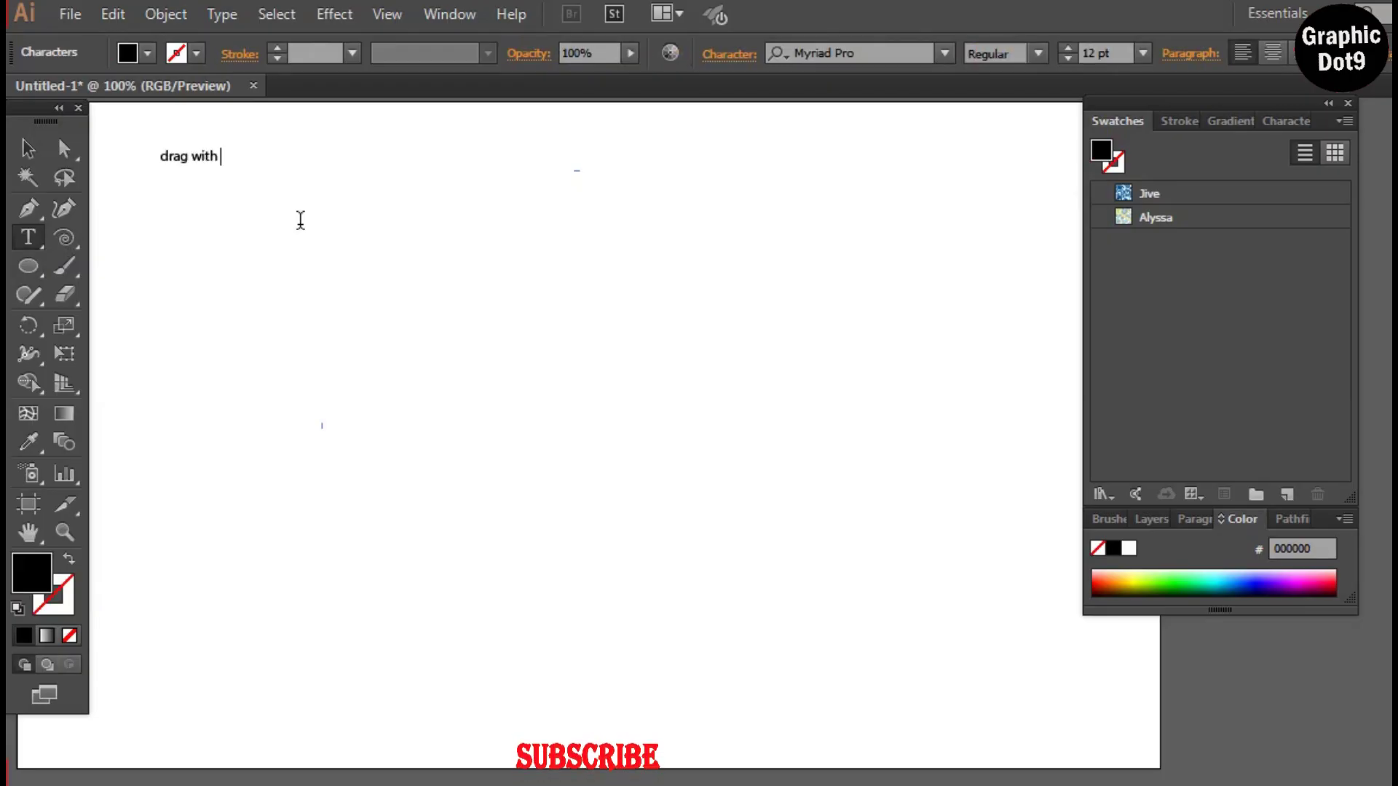
{"action": "type", "text": "shit"}
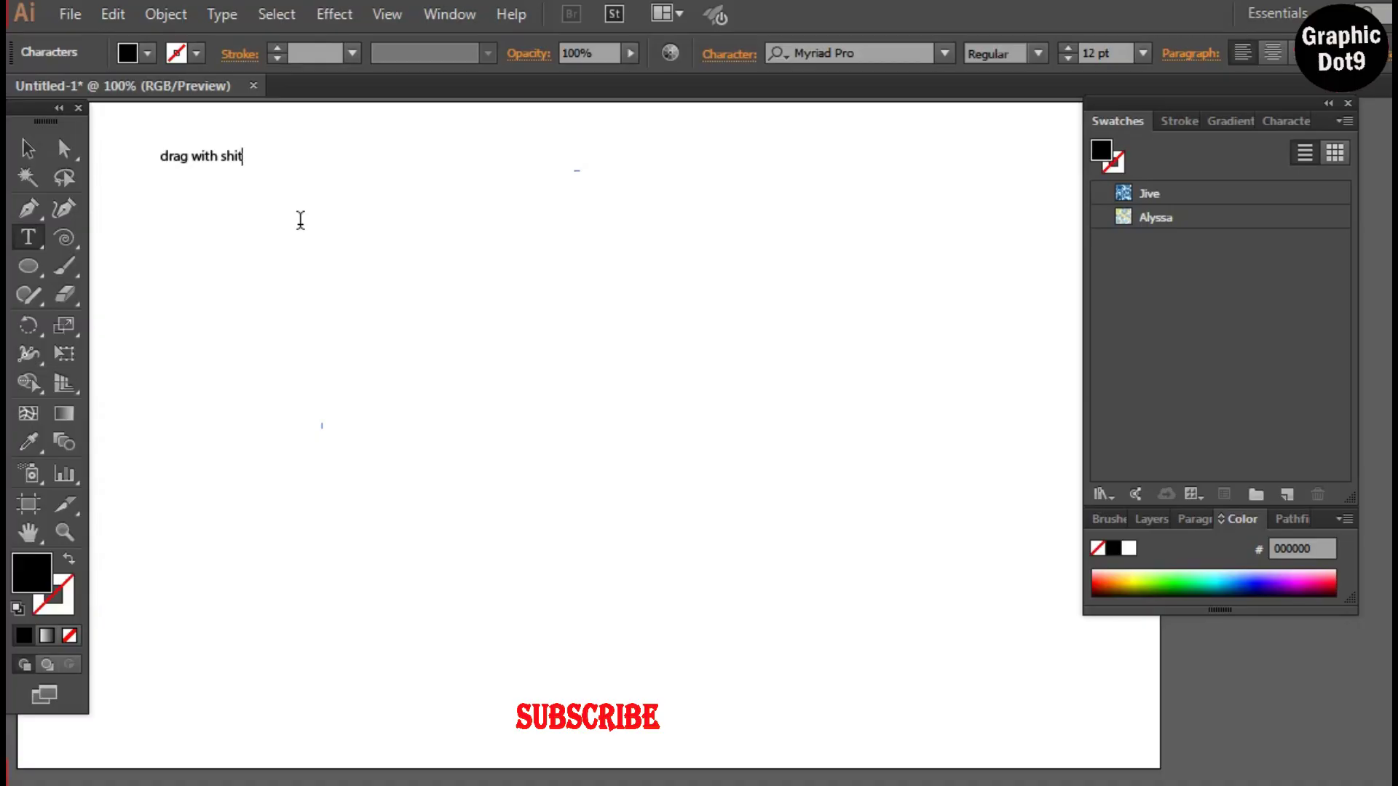
{"action": "type", "text": "+mouse"}
Step: Enlarge the "drag with shit+mouse" text to 36 pt and place it at the top of the artboard
{"action": "left_click", "coordinate": [28, 149]}
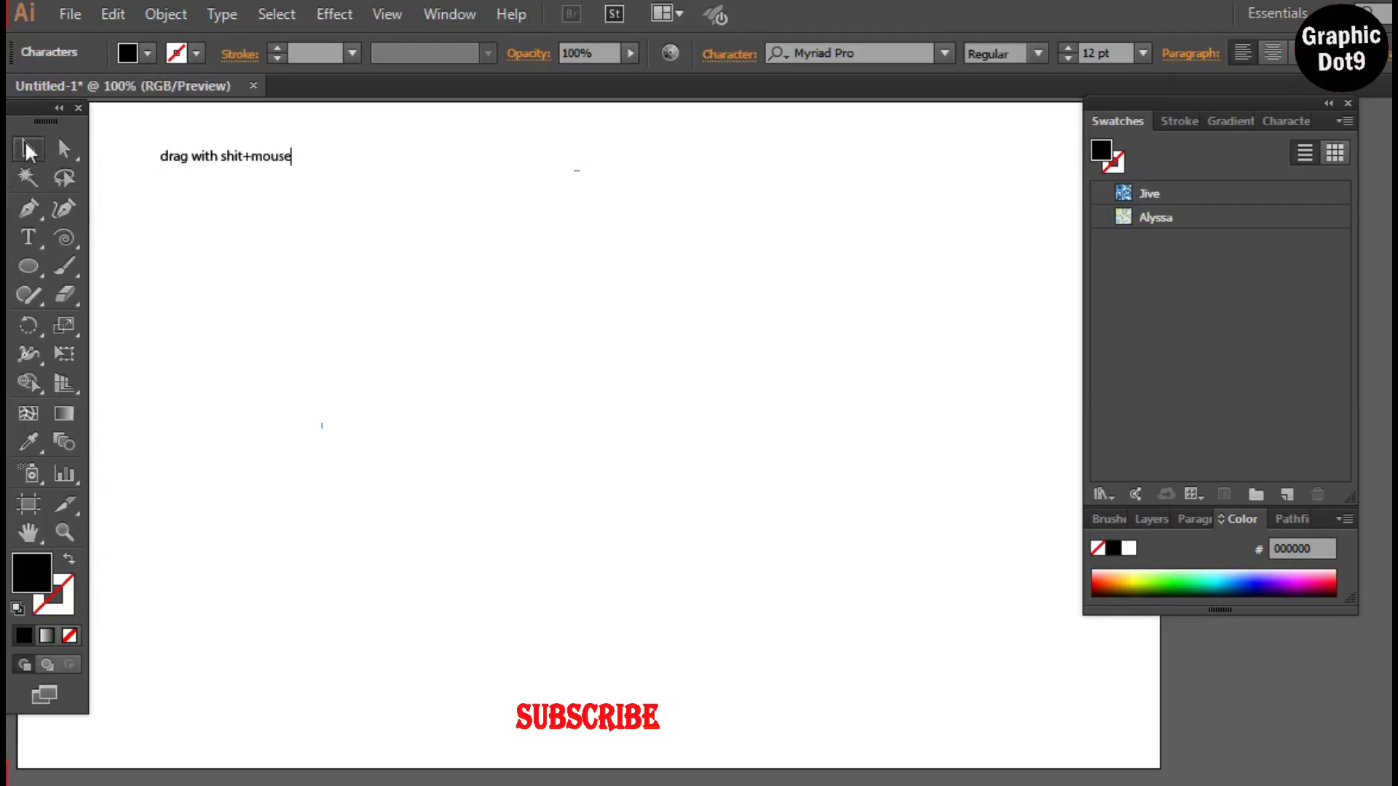
{"action": "left_click", "coordinate": [283, 158]}
{"action": "left_click_drag", "start_coordinate": [290, 167], "coordinate": [562, 143]}
{"action": "left_click", "coordinate": [316, 223]}
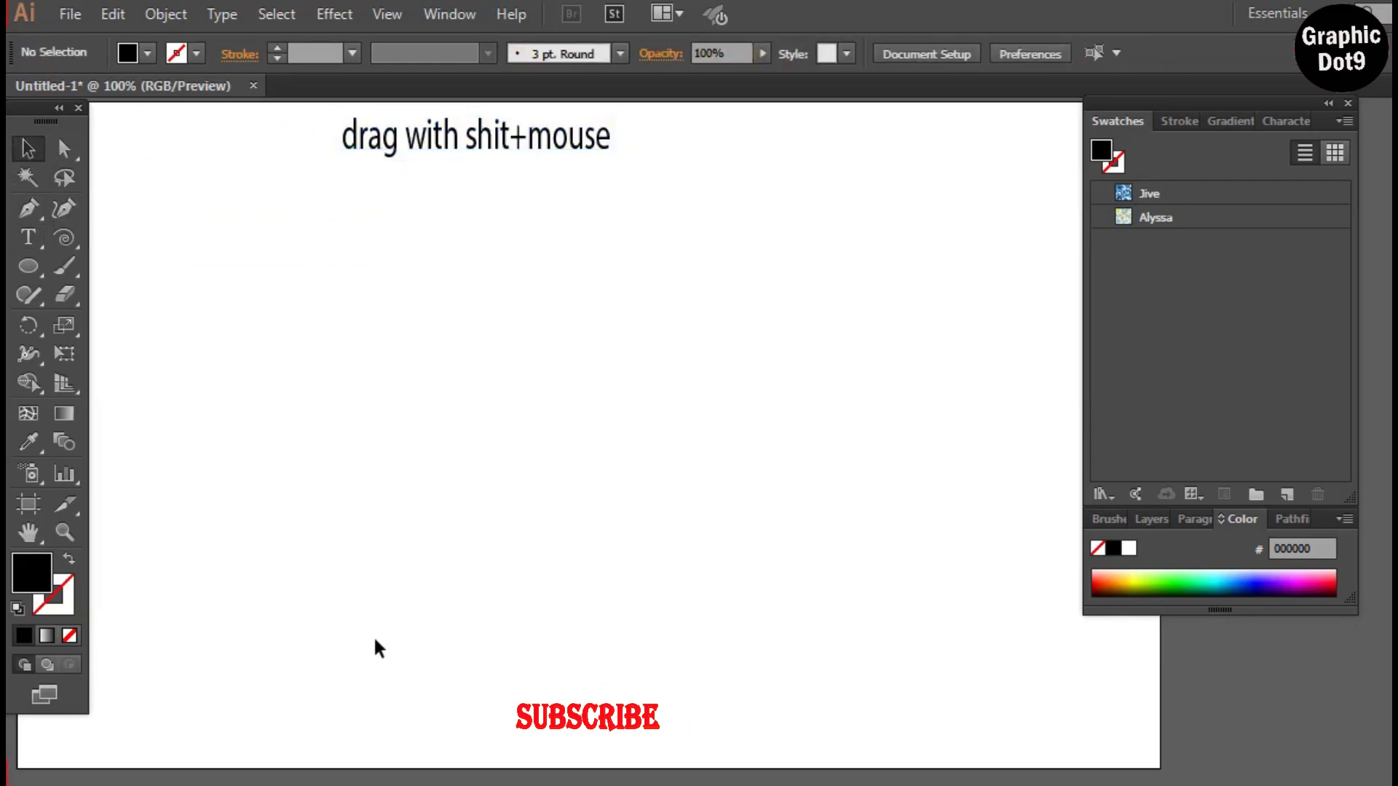
Step: Draw a circle about 372 px in diameter below the caption
{"action": "left_click", "coordinate": [29, 267]}
{"action": "left_click_drag", "start_coordinate": [578, 426], "coordinate": [375, 263]}
{"action": "left_click_drag", "start_coordinate": [342, 255], "coordinate": [784, 556]}
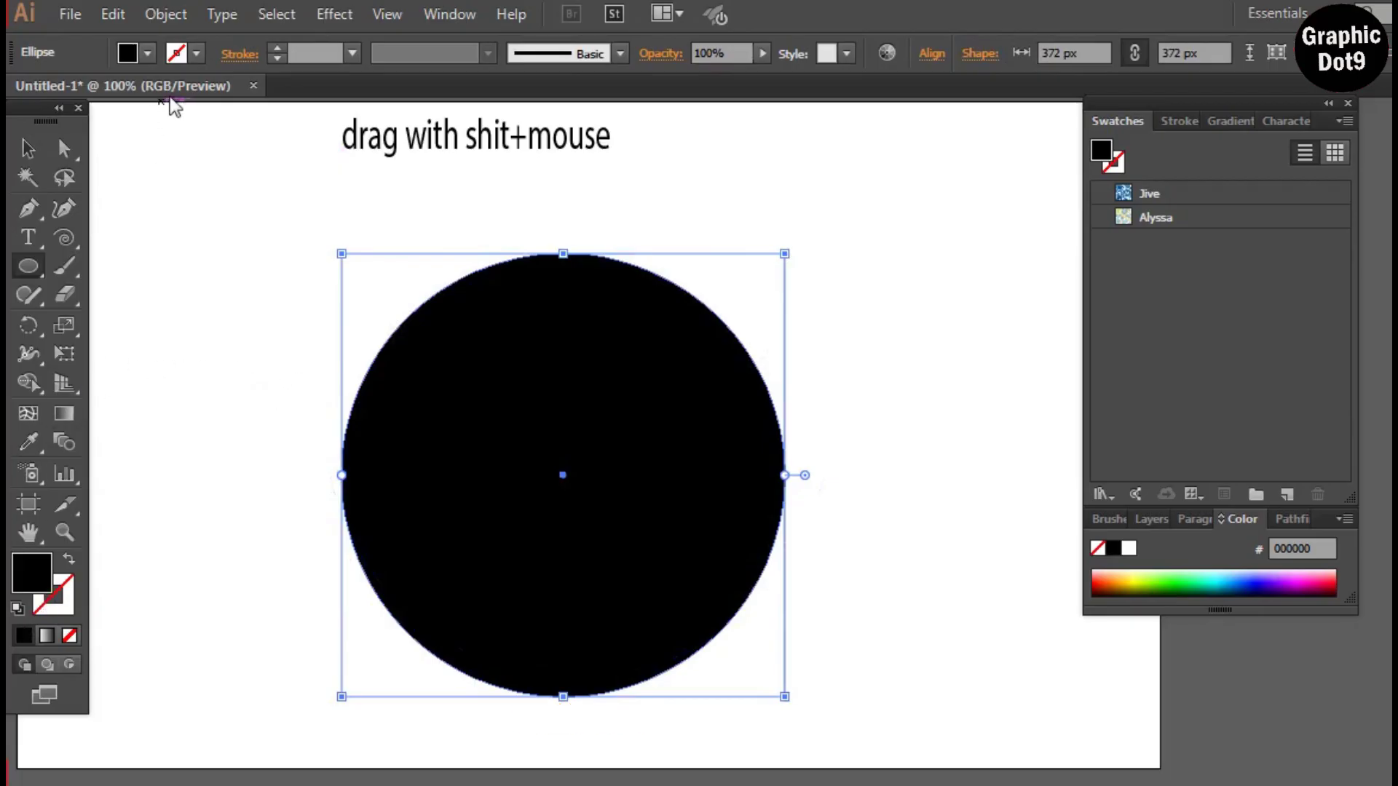
Step: Give the circle no fill and a 2 pt black stroke
{"action": "left_click", "coordinate": [195, 55]}
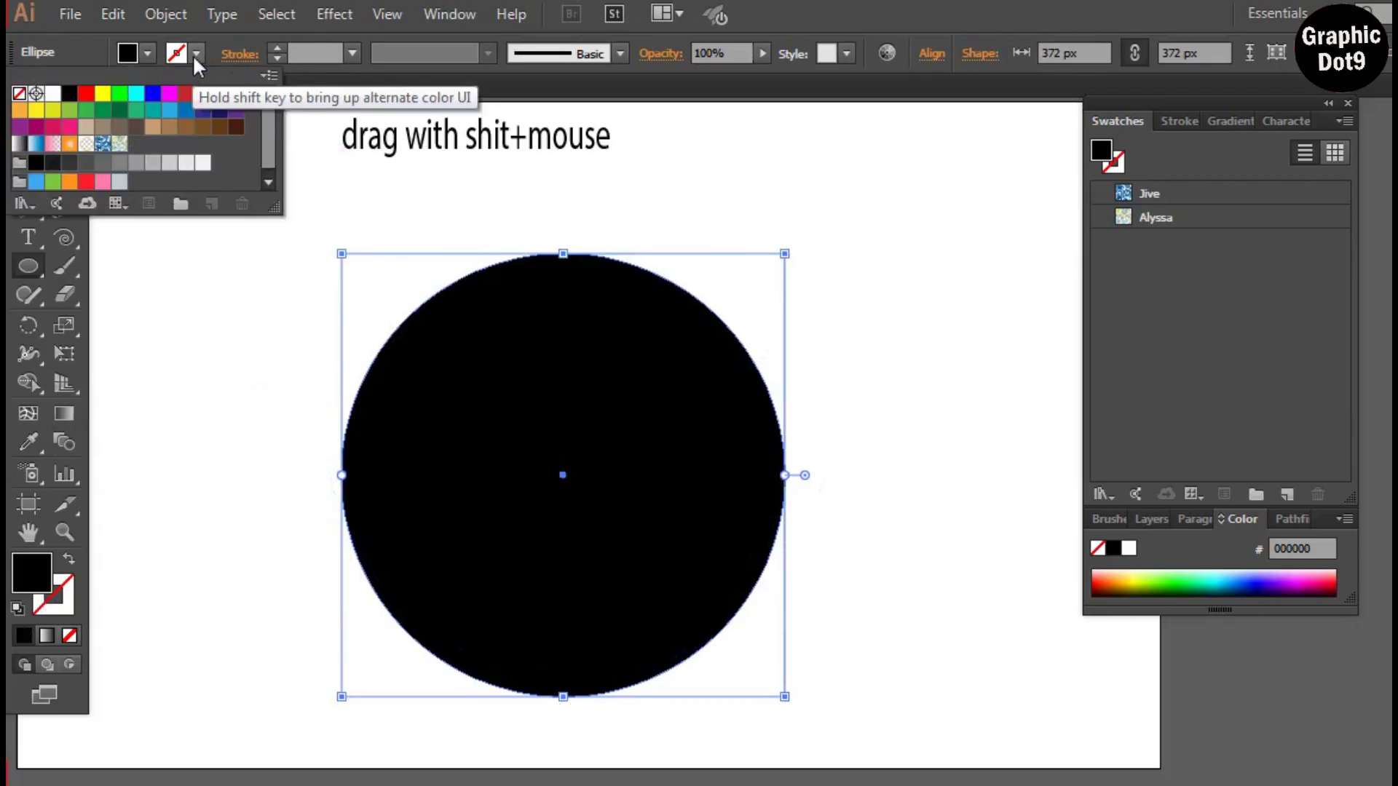
{"action": "left_click", "coordinate": [193, 55]}
{"action": "left_click", "coordinate": [69, 635]}
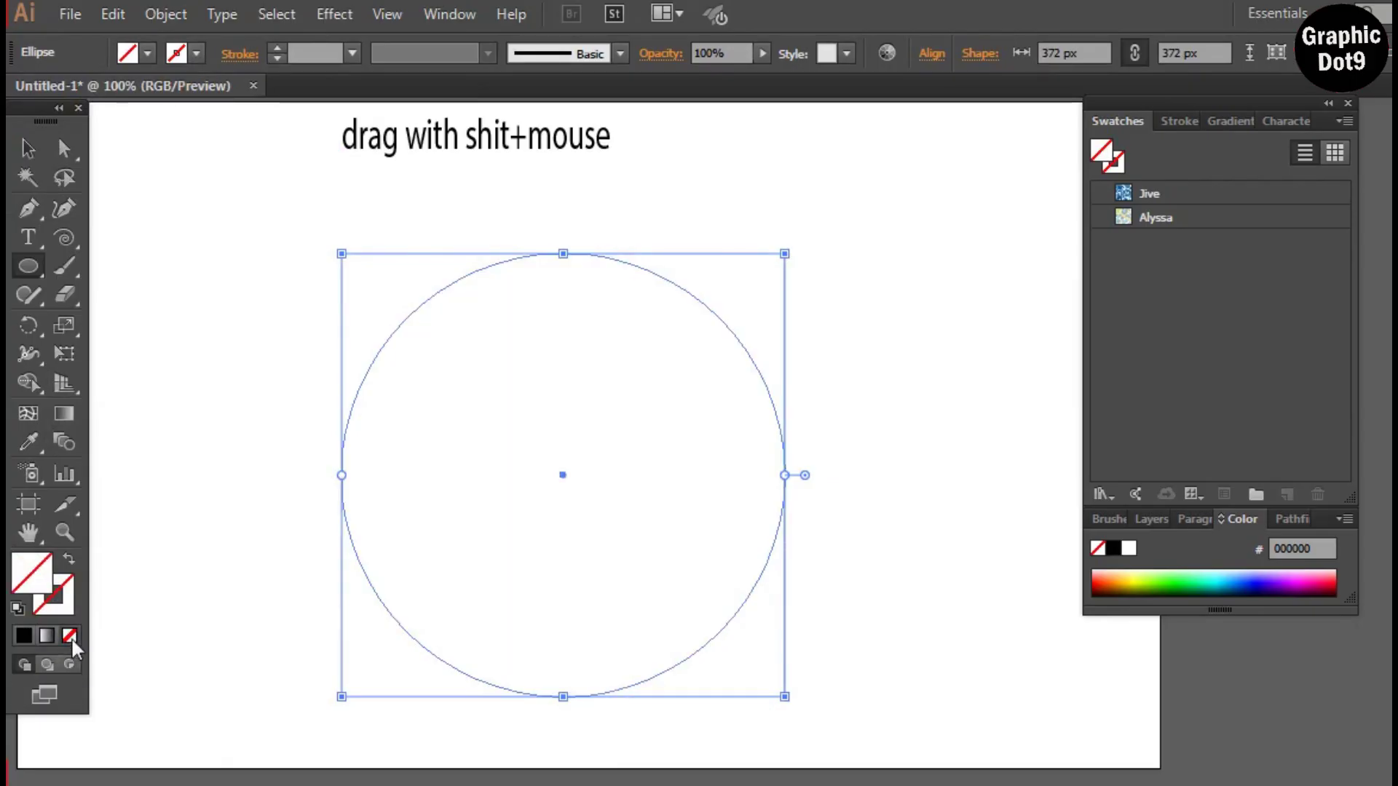
{"action": "left_click_drag", "start_coordinate": [828, 175], "coordinate": [337, 500]}
{"action": "left_click", "coordinate": [344, 53]}
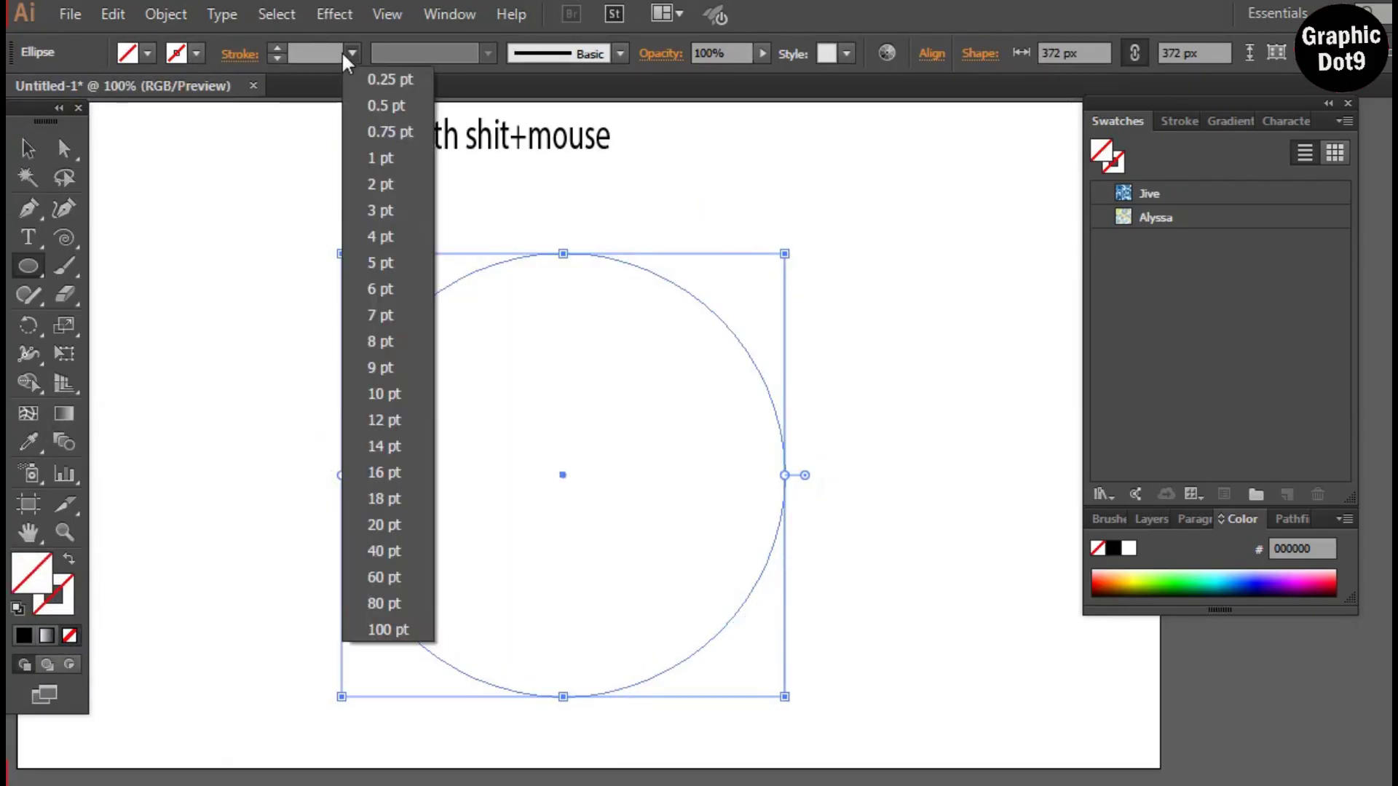
{"action": "left_click", "coordinate": [384, 188]}
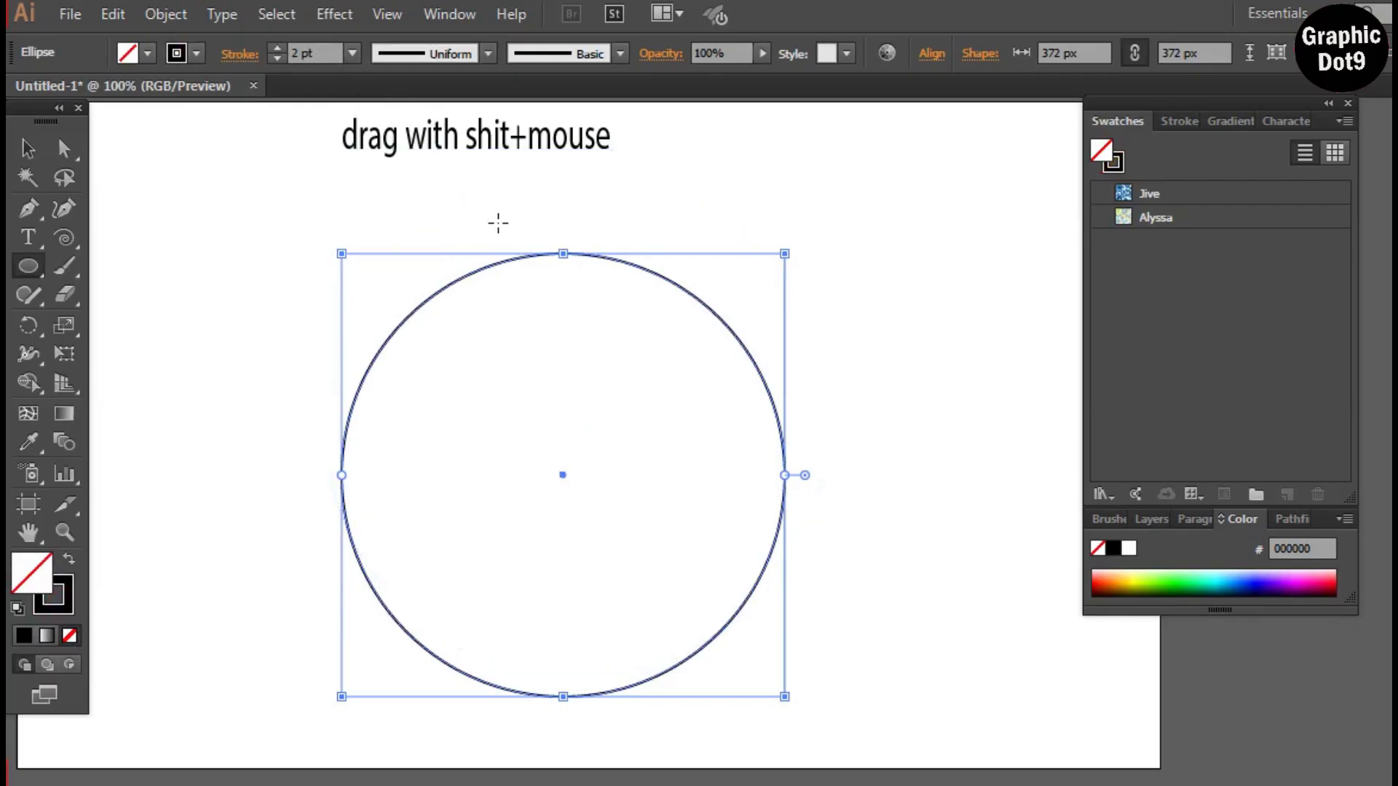
Step: Add a second text line reading "copy & paste with Ctrl+cf" between the first caption and the circle
{"action": "left_click", "coordinate": [29, 236]}
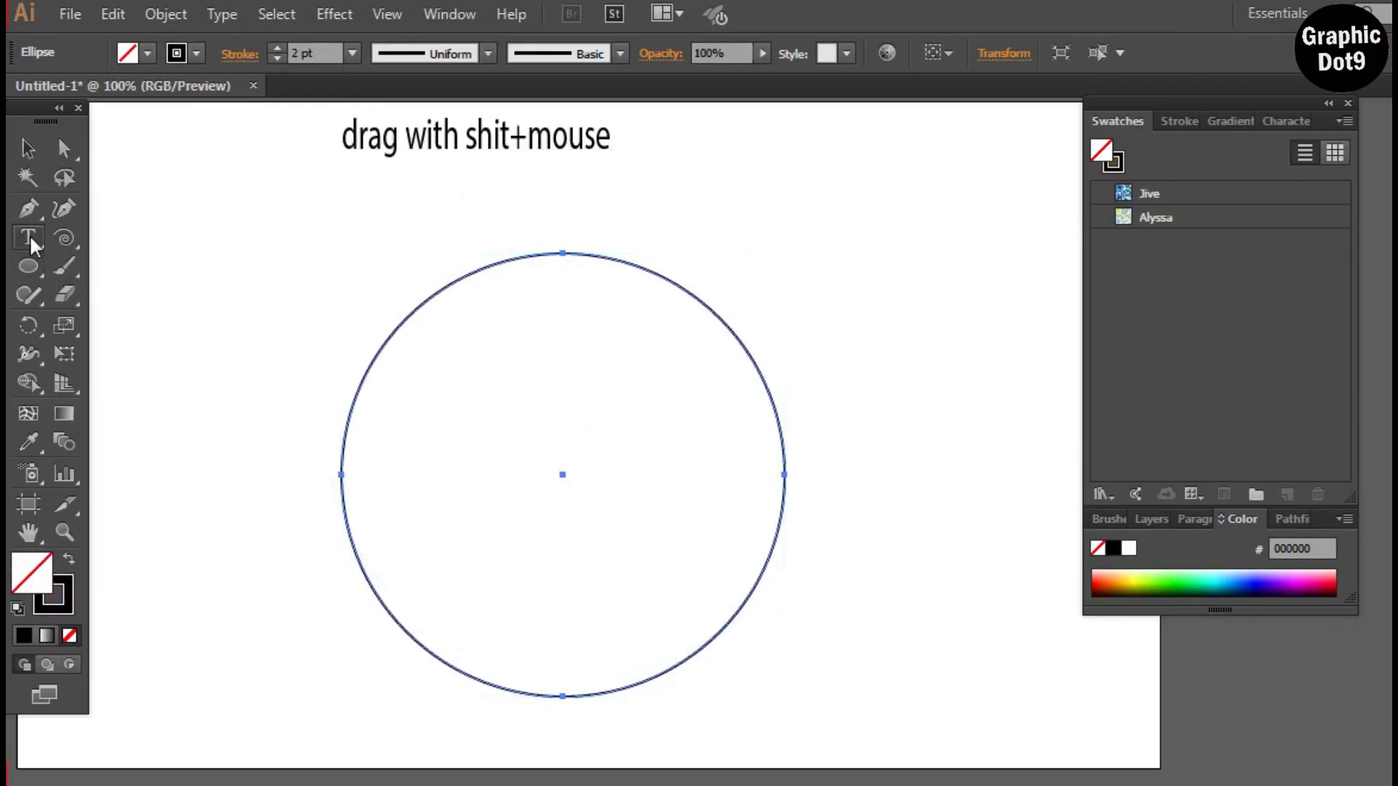
{"action": "left_click", "coordinate": [340, 199]}
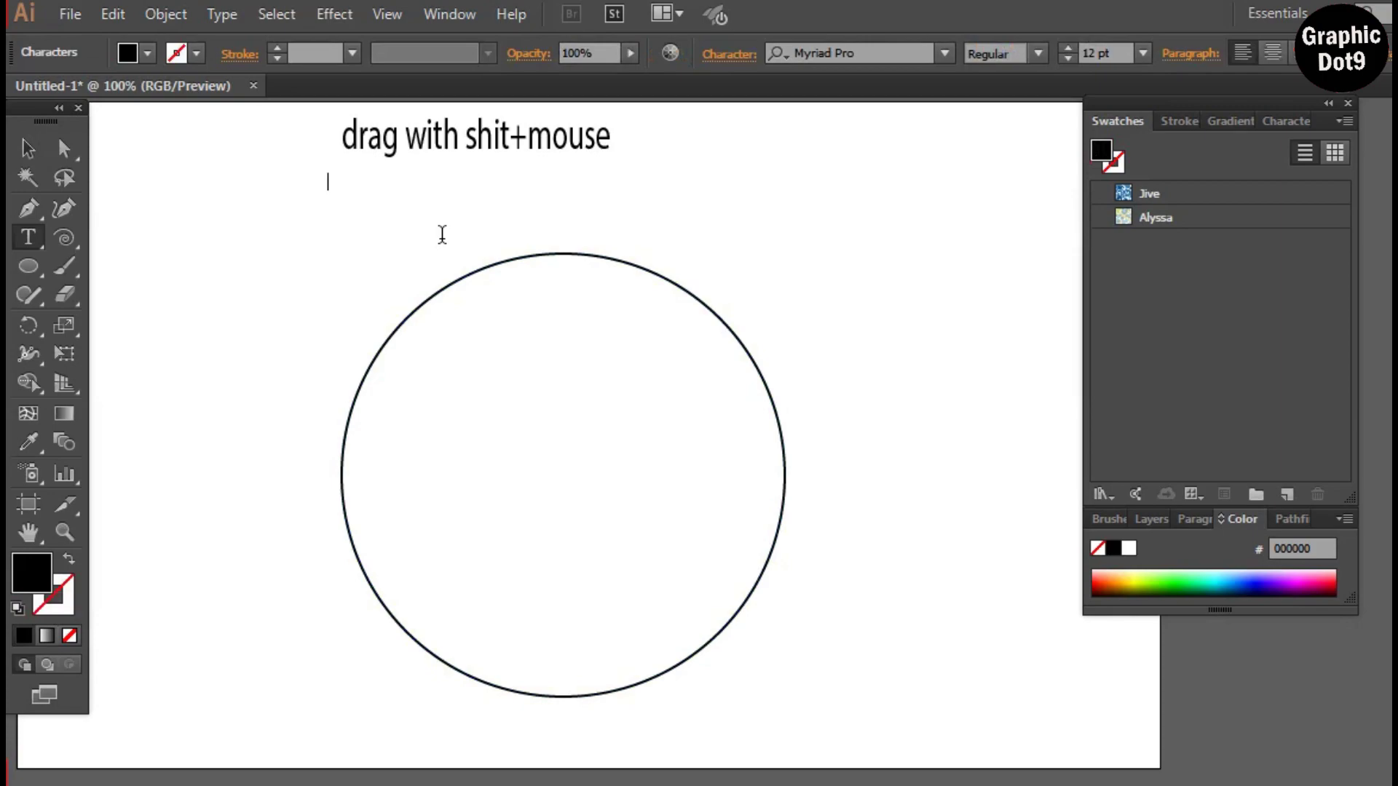
{"action": "type", "text": "co"}
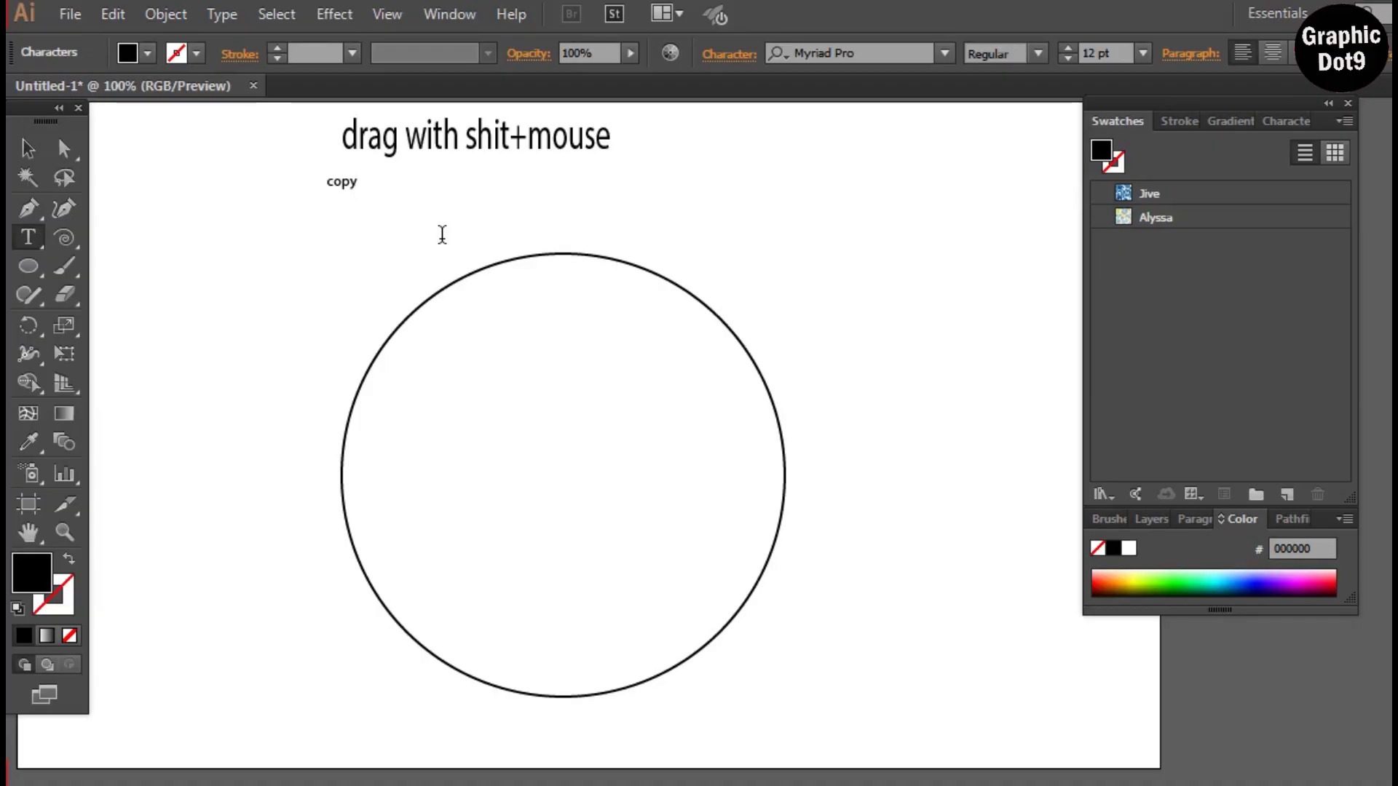
{"action": "type", "text": "py & paste"}
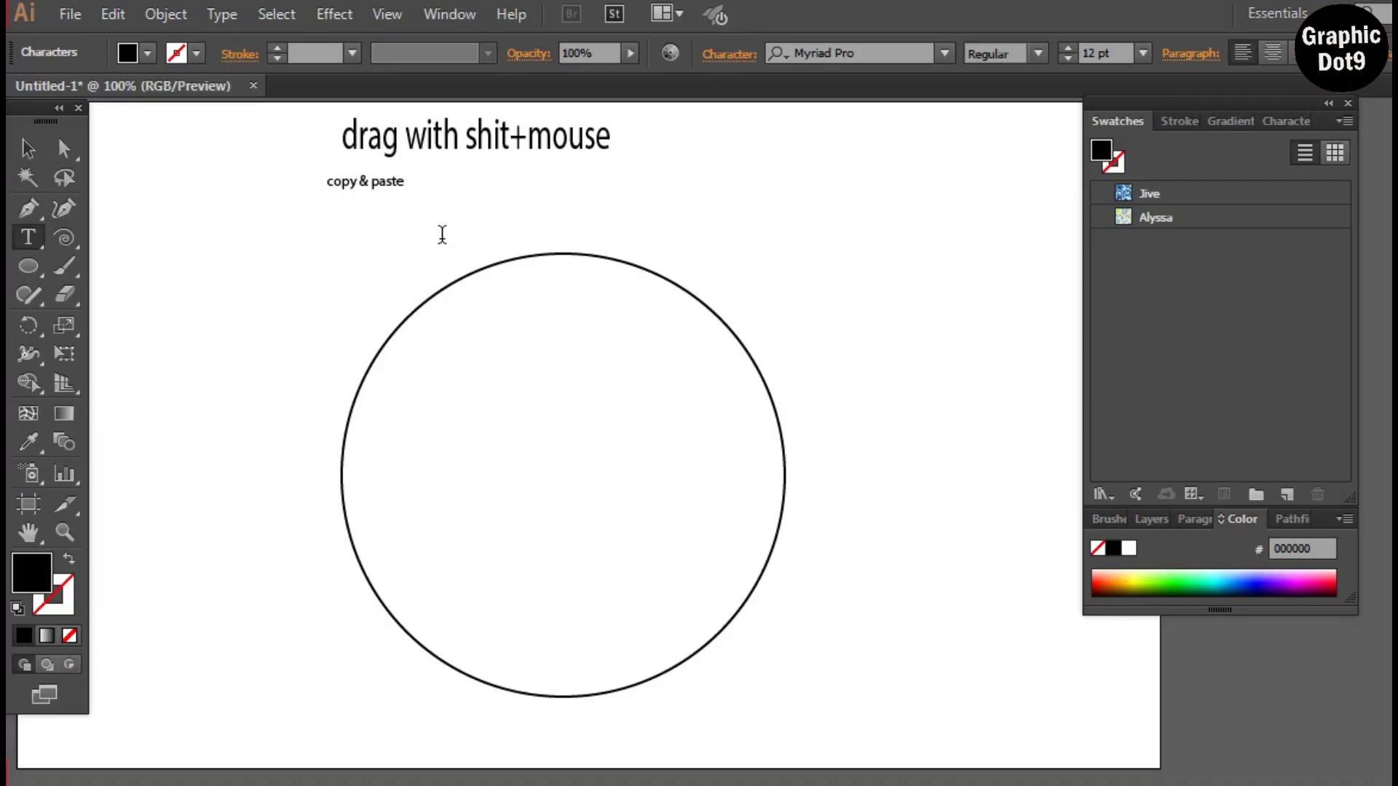
{"action": "type", "text": " with C"}
{"action": "type", "text": "trl+cf"}
Step: Enlarge the copy & paste caption to about 28 pt and arrange both captions side by side above the circle
{"action": "left_click", "coordinate": [21, 153]}
{"action": "left_click_drag", "start_coordinate": [486, 191], "coordinate": [602, 200]}
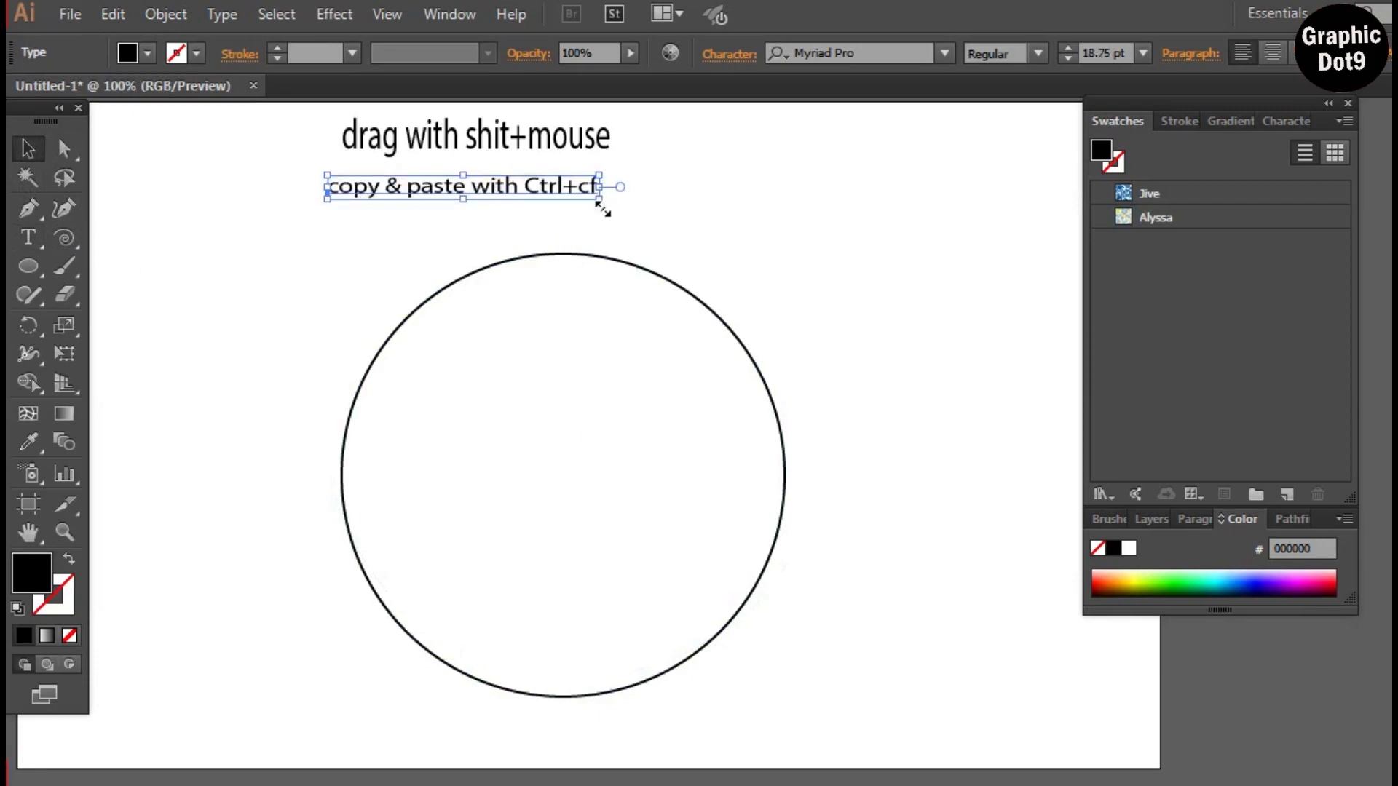
{"action": "mouse_move", "coordinate": [470, 195]}
{"action": "left_mouse_down"}
{"action": "mouse_move", "coordinate": [474, 218]}
{"action": "mouse_move", "coordinate": [485, 199]}
{"action": "left_mouse_up"}
{"action": "left_click", "coordinate": [814, 215]}
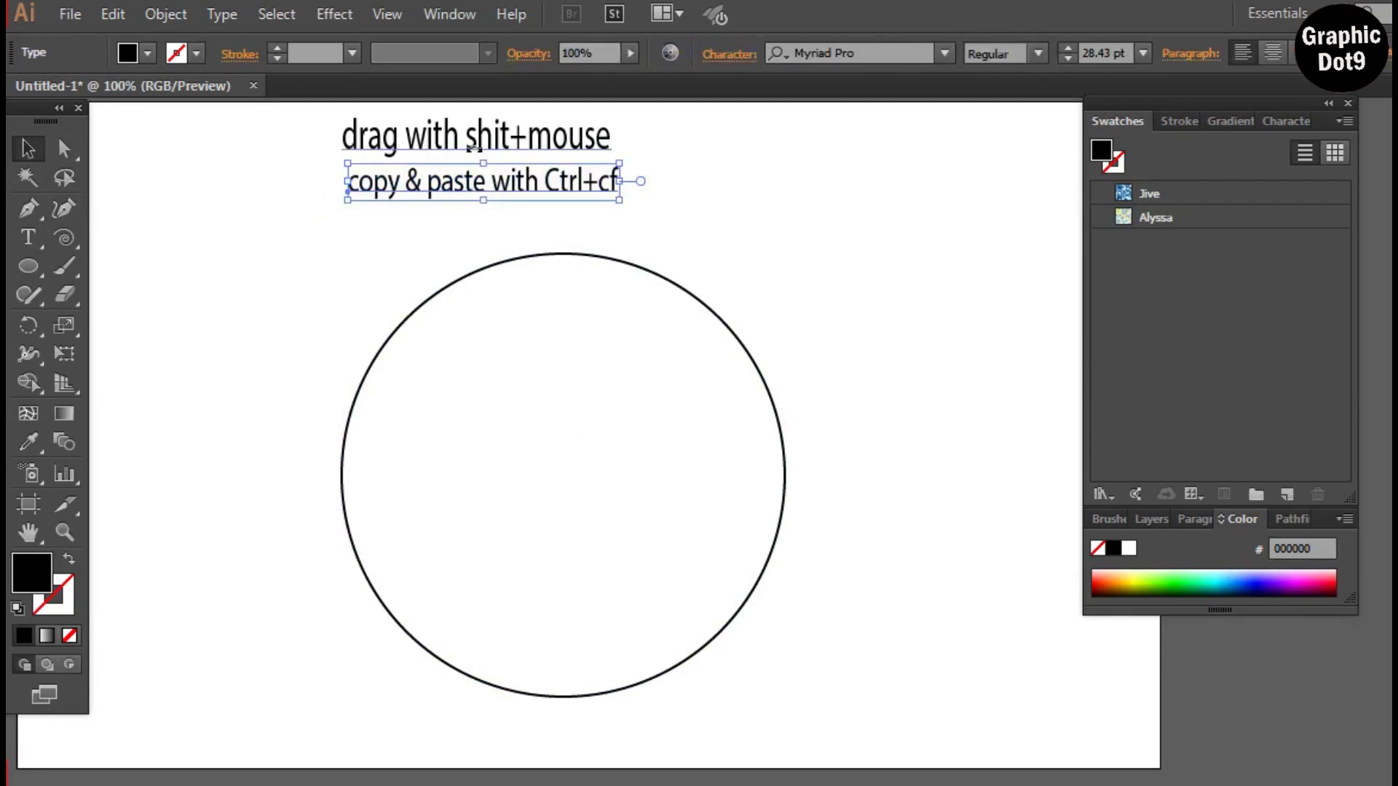
{"action": "left_click_drag", "start_coordinate": [474, 141], "coordinate": [304, 145]}
{"action": "left_click_drag", "start_coordinate": [452, 202], "coordinate": [610, 153]}
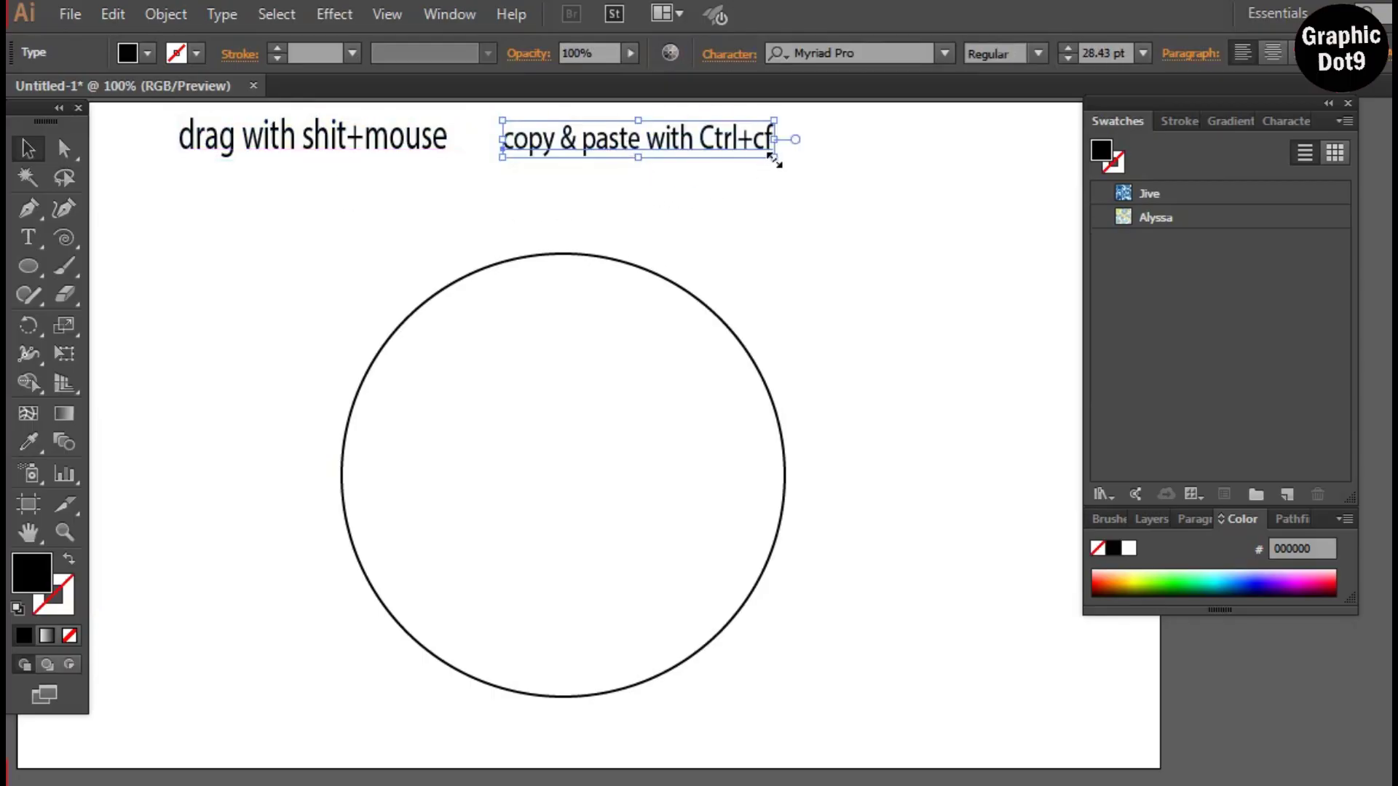
Step: Stretch the copy & paste caption wider, to a font size of about 30 pt, keeping it beside the first caption
{"action": "left_click_drag", "start_coordinate": [775, 156], "coordinate": [847, 159]}
{"action": "left_click", "coordinate": [834, 204]}
{"action": "left_click_drag", "start_coordinate": [748, 138], "coordinate": [743, 136]}
{"action": "left_click", "coordinate": [853, 246]}
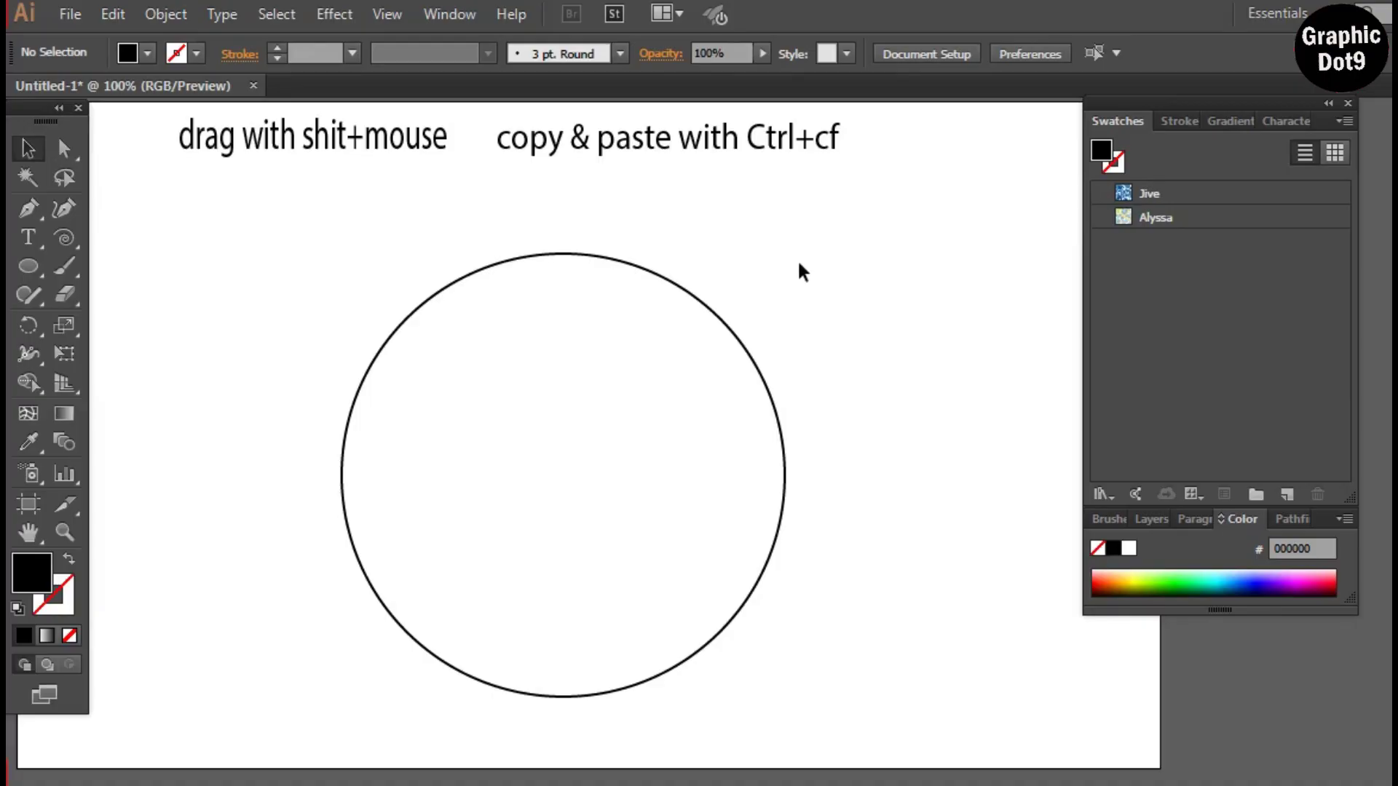
{"action": "left_click", "coordinate": [841, 142]}
{"action": "left_click_drag", "start_coordinate": [843, 147], "coordinate": [870, 146]}
{"action": "left_click", "coordinate": [829, 194]}
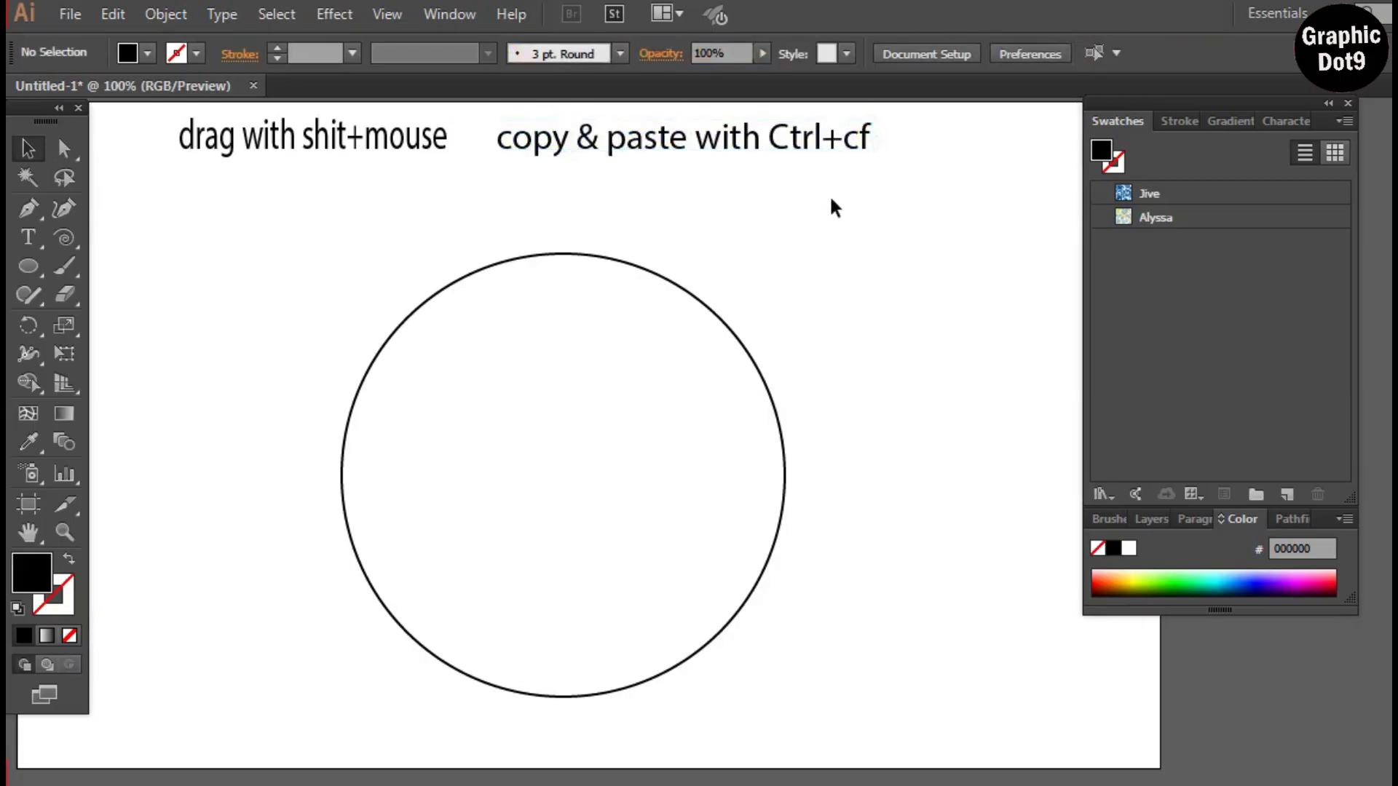
Step: Correct the first caption to read "drag with shift+mouse"
{"action": "right_click", "coordinate": [331, 143]}
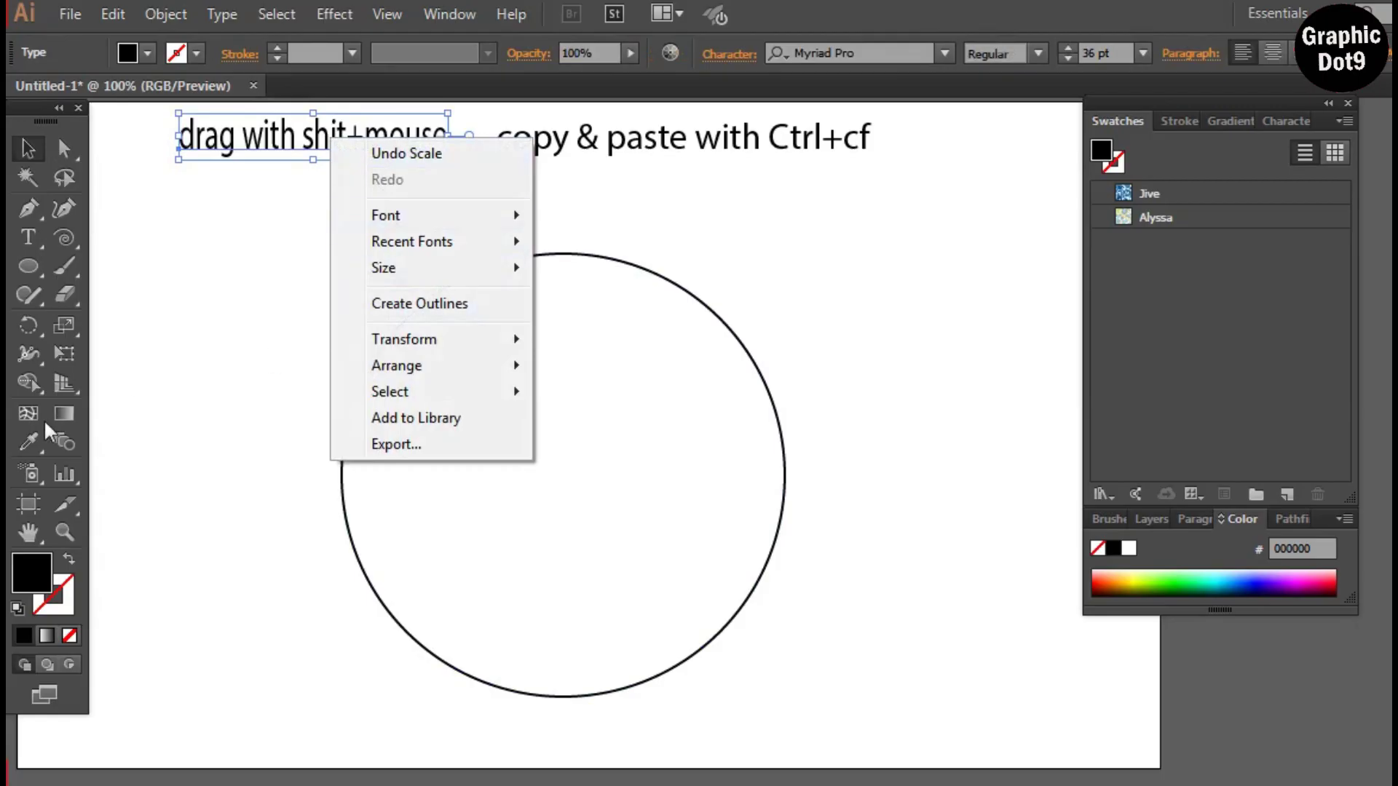
{"action": "left_click", "coordinate": [28, 237]}
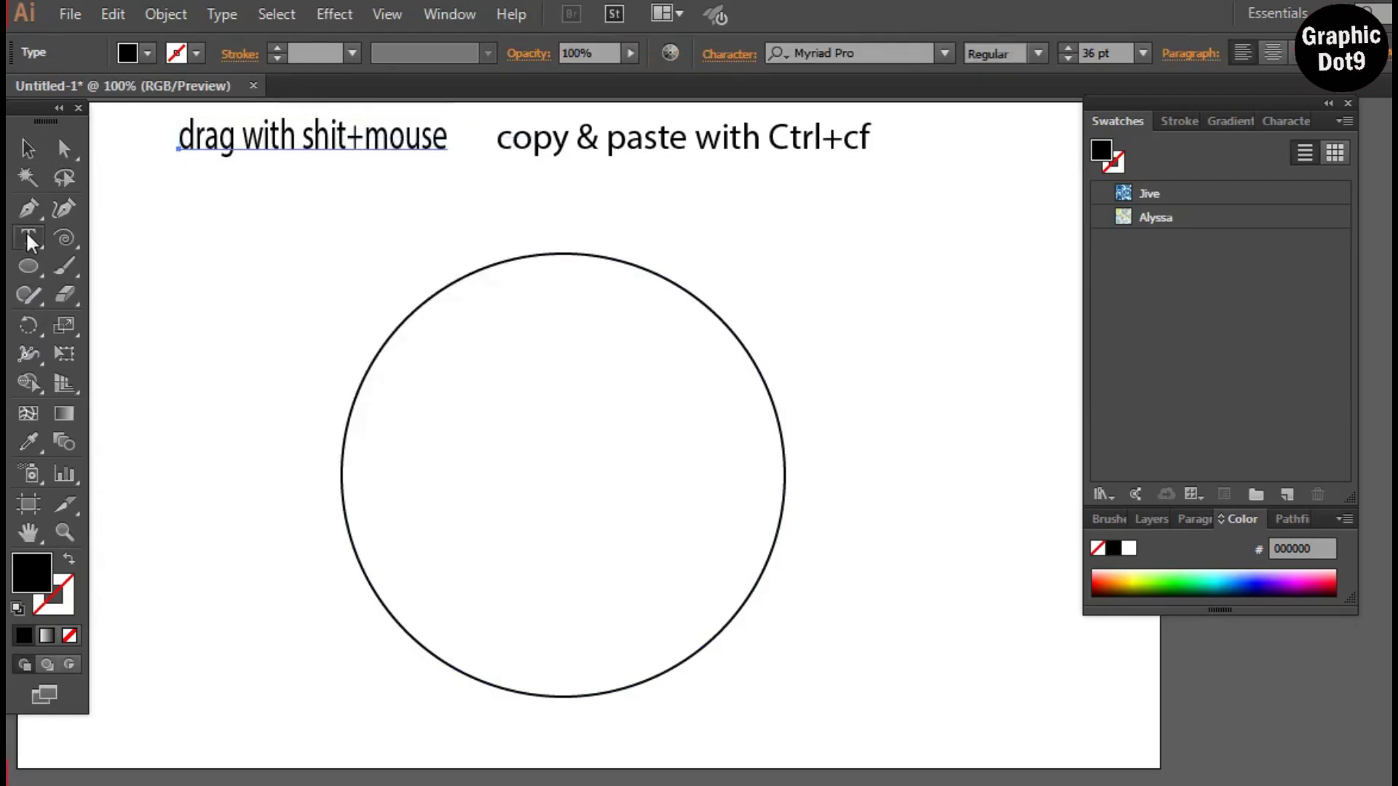
{"action": "left_click", "coordinate": [341, 131]}
{"action": "type", "text": "d"}
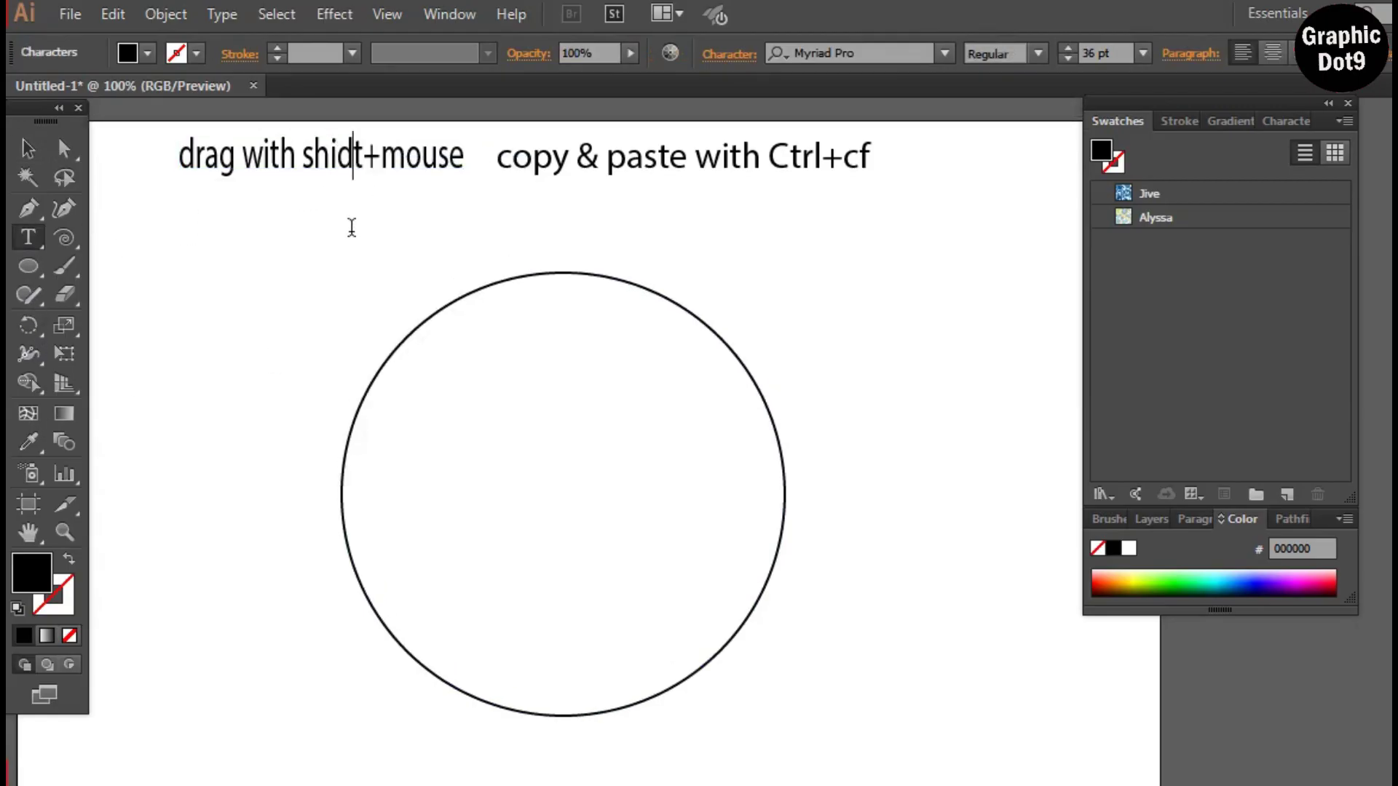
{"action": "key", "text": "BackSpace"}
{"action": "type", "text": "f"}
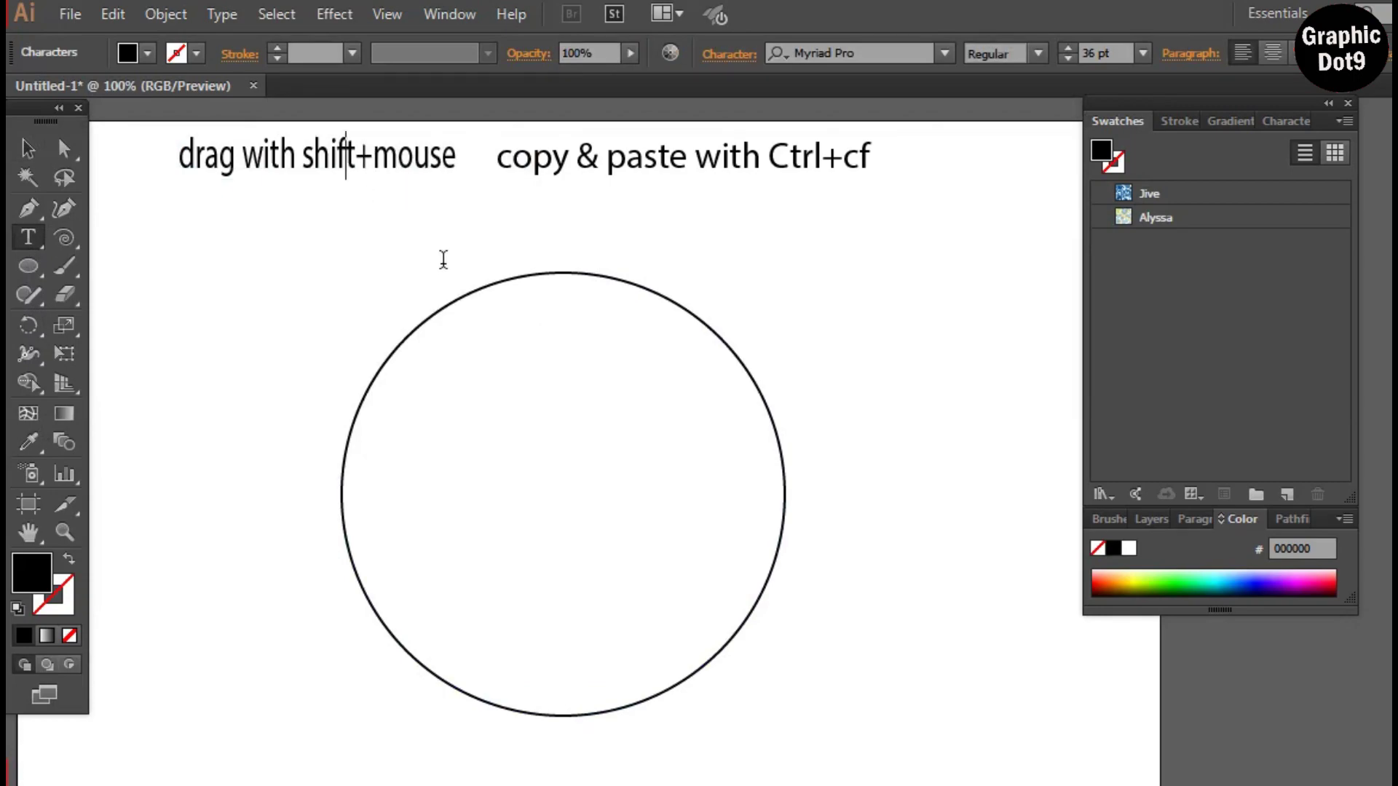
Step: Edit the second caption to read "copy & paste with Ctrl+c+f"
{"action": "left_click", "coordinate": [862, 161]}
{"action": "key", "text": "BackSpace"}
{"action": "type", "text": "+"}
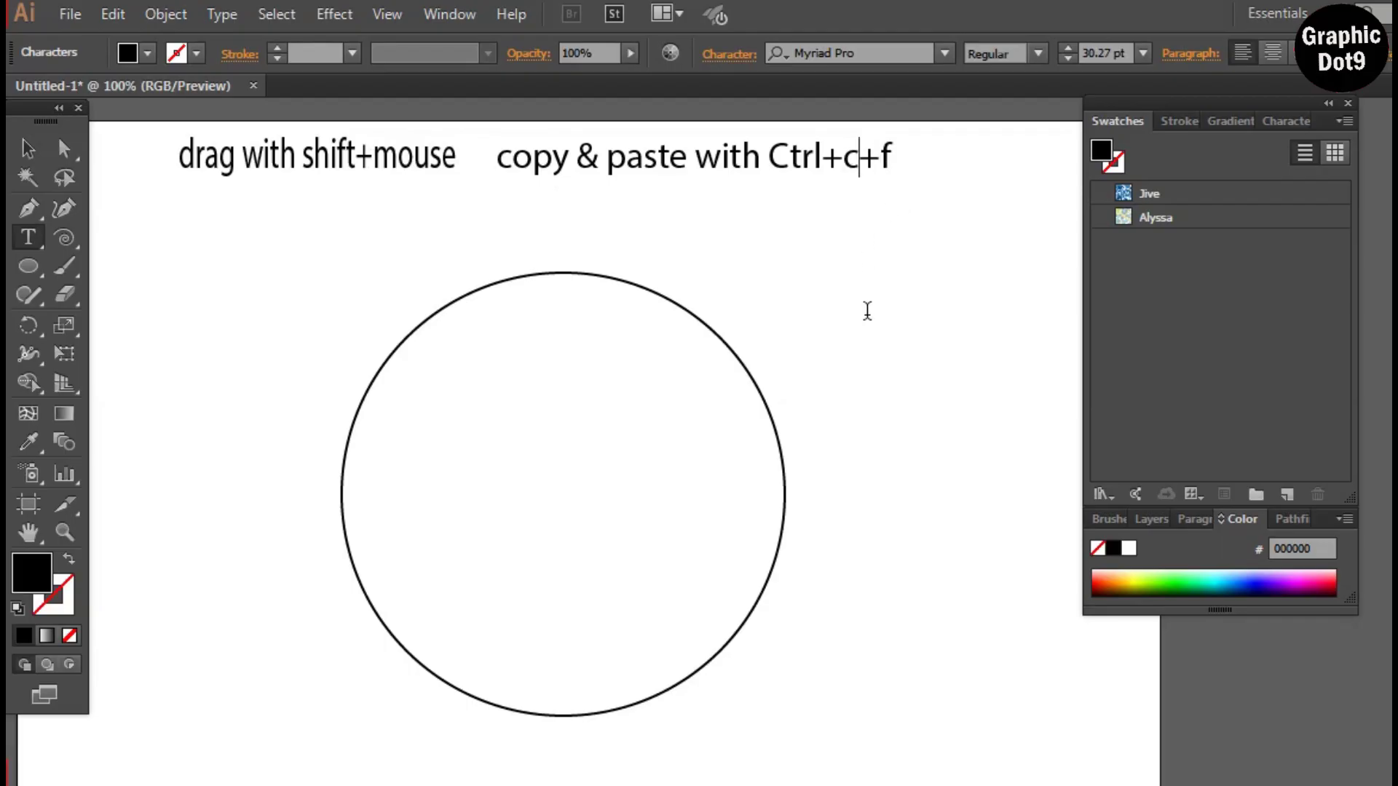
{"action": "left_click", "coordinate": [27, 150]}
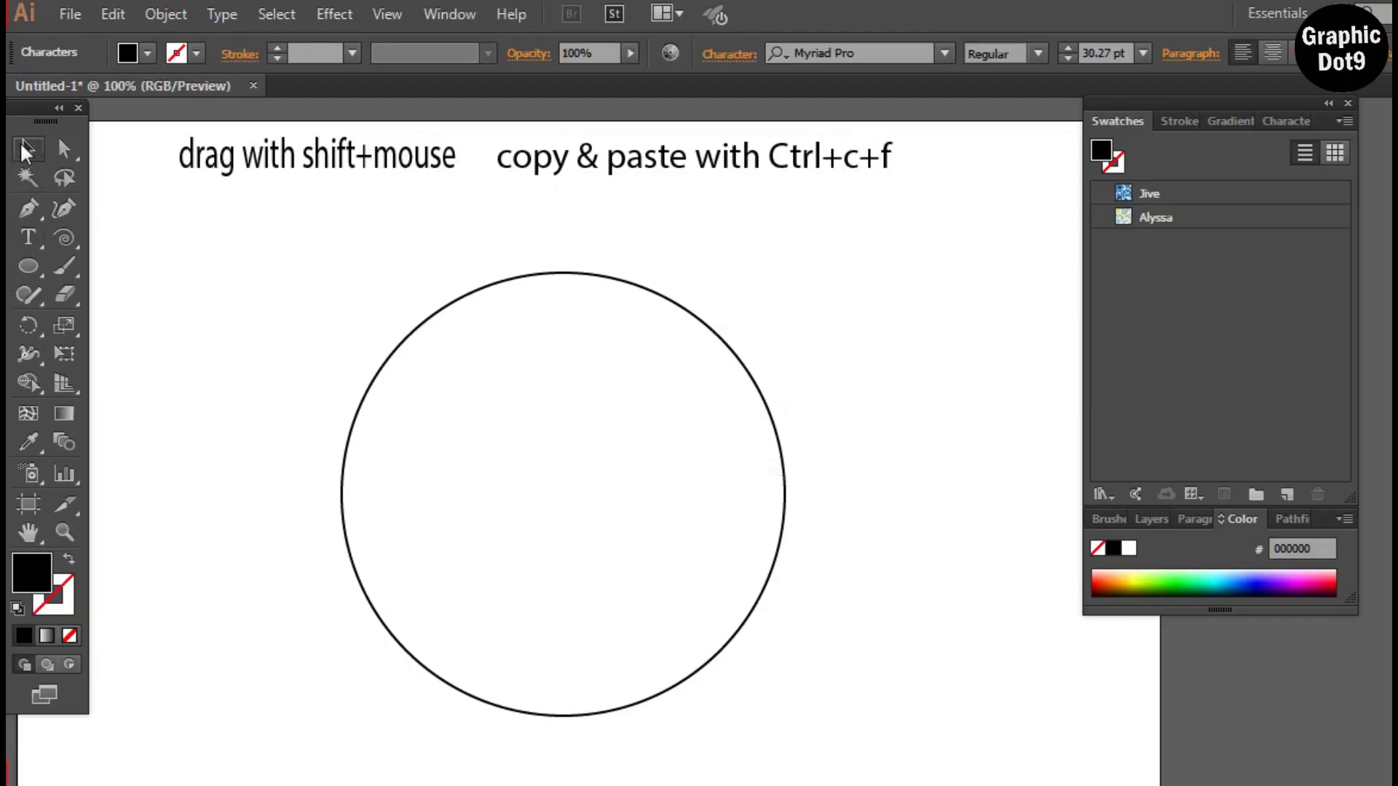
Step: Move the circle up and to the left, closer to the captions, and delete it
{"action": "left_click", "coordinate": [533, 386]}
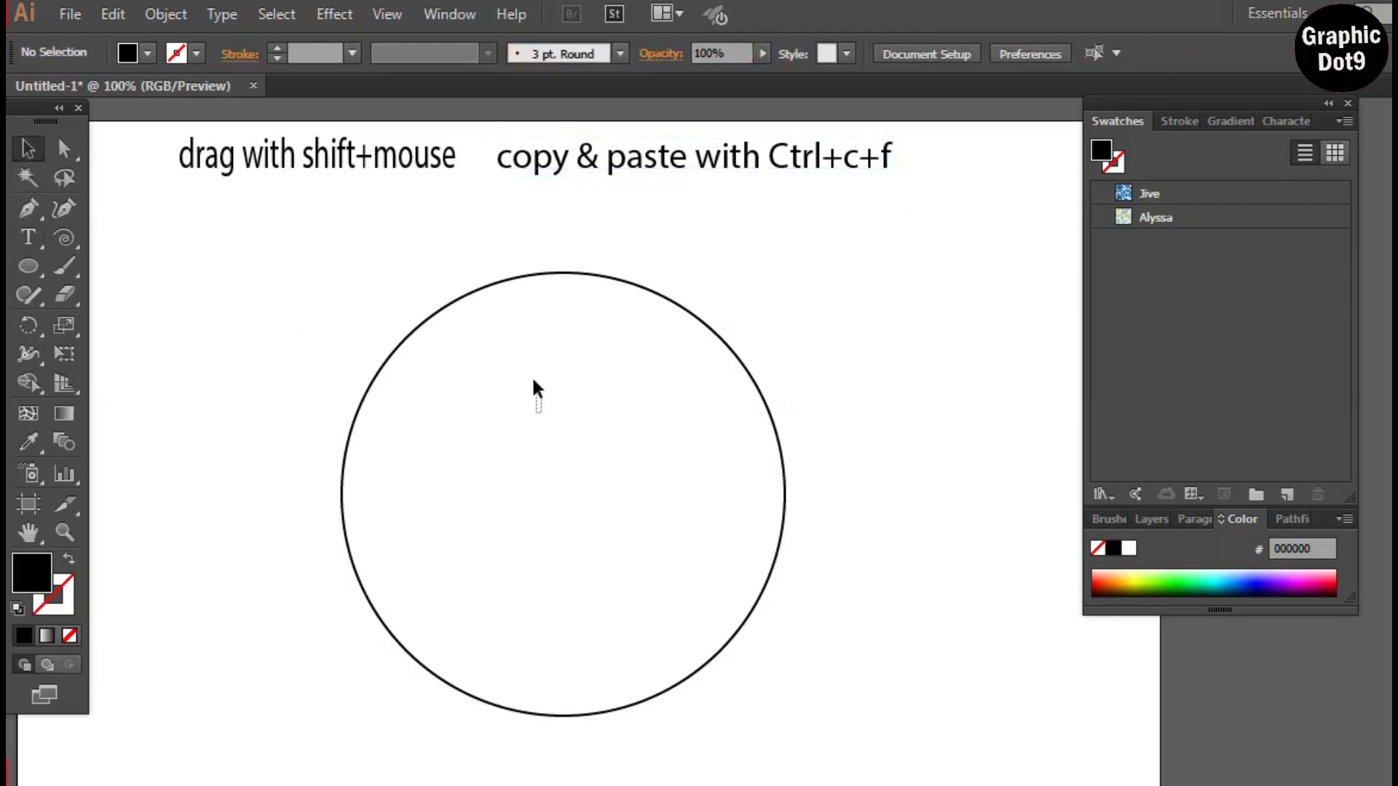
{"action": "left_click", "coordinate": [500, 290]}
{"action": "left_click_drag", "start_coordinate": [500, 290], "coordinate": [456, 235]}
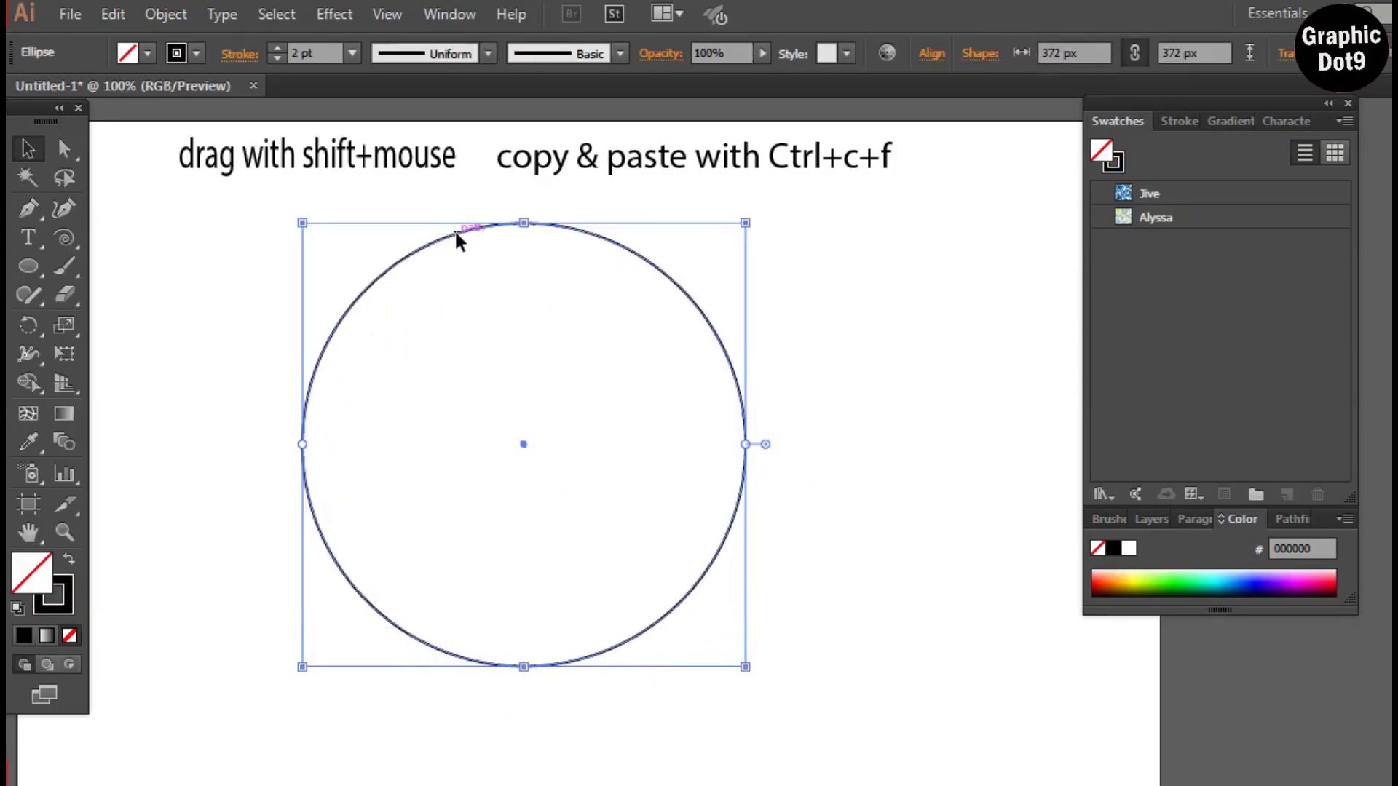
{"action": "left_click", "coordinate": [652, 508]}
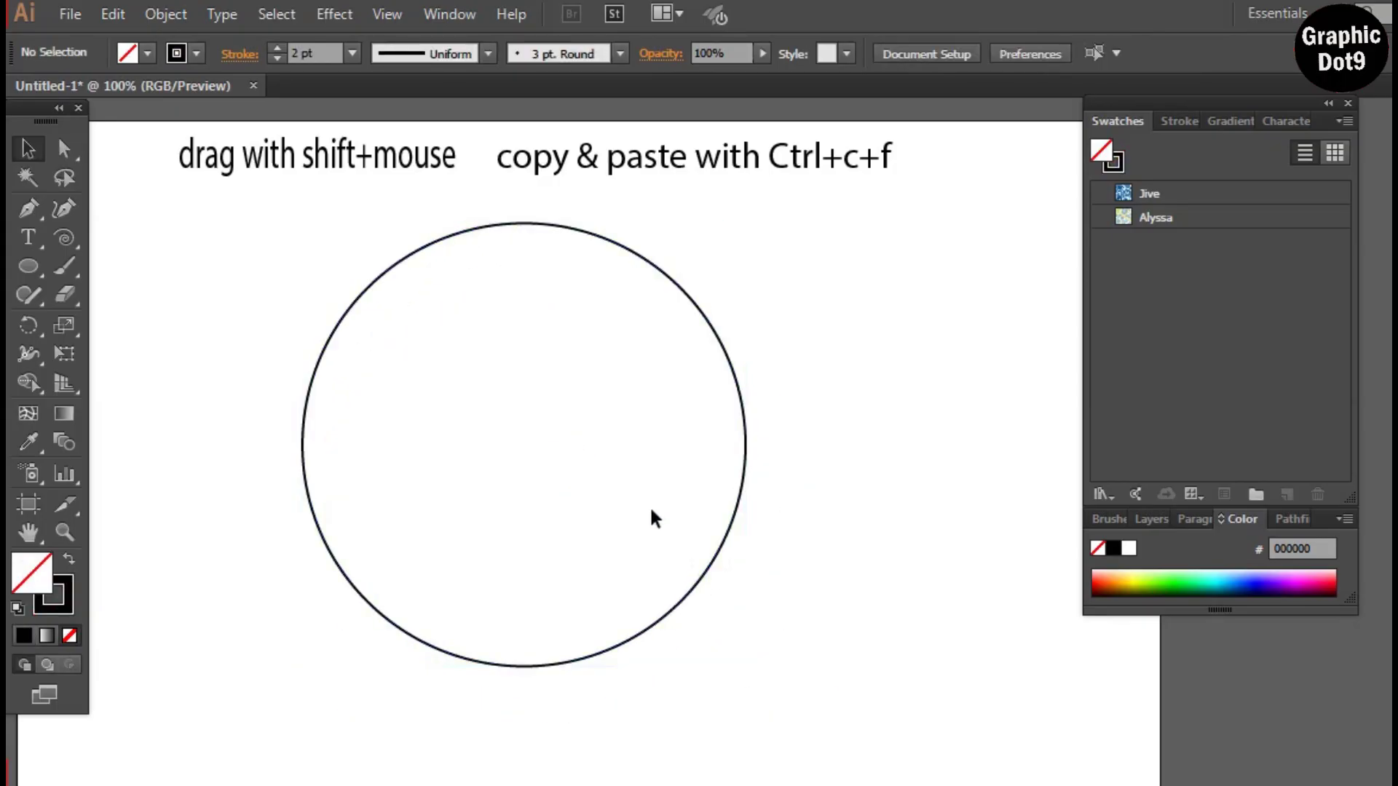
{"action": "left_click", "coordinate": [662, 275]}
{"action": "key", "text": "Delete"}
Step: Draw an unfilled circle about 401 px in diameter with a 2 pt black stroke below the captions
{"action": "left_click", "coordinate": [39, 271]}
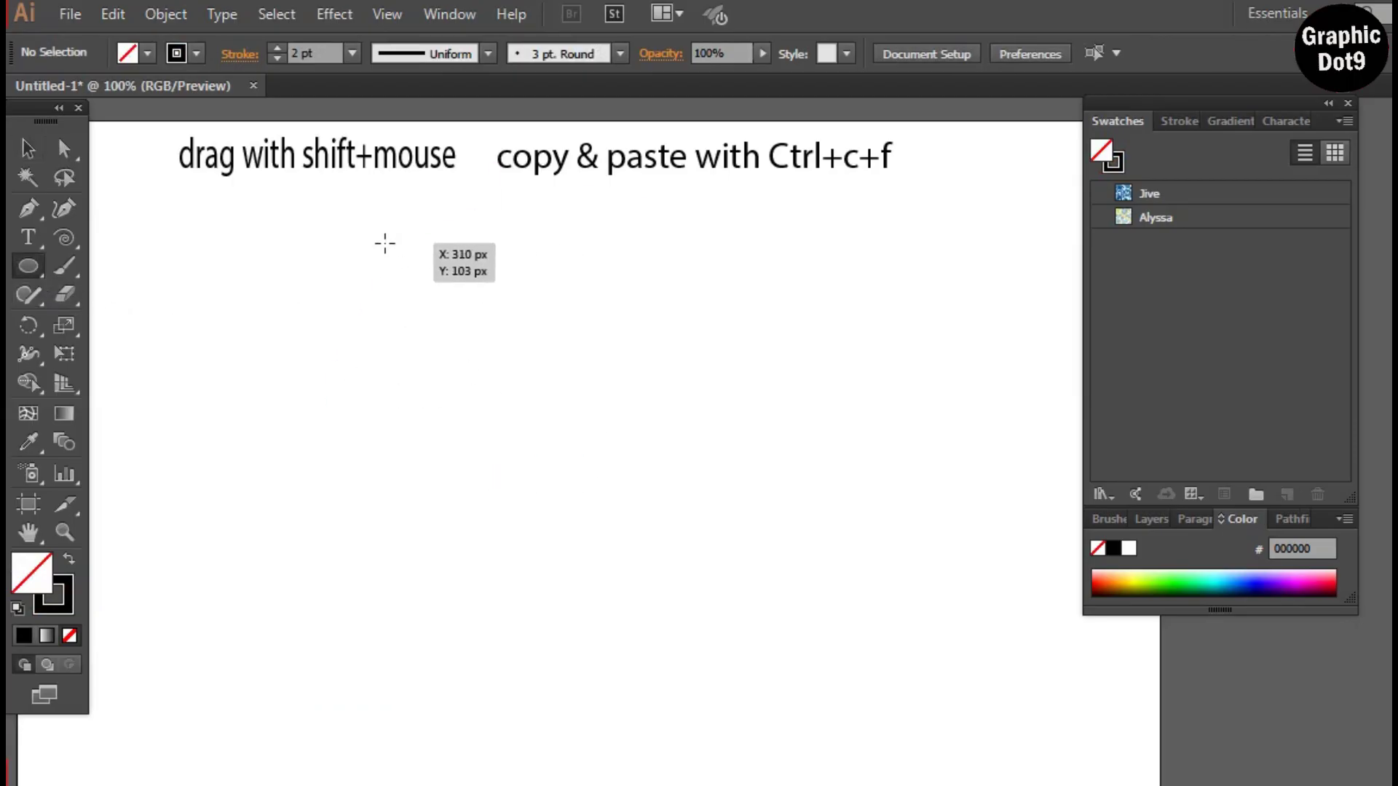
{"action": "left_click_drag", "start_coordinate": [367, 226], "coordinate": [838, 580]}
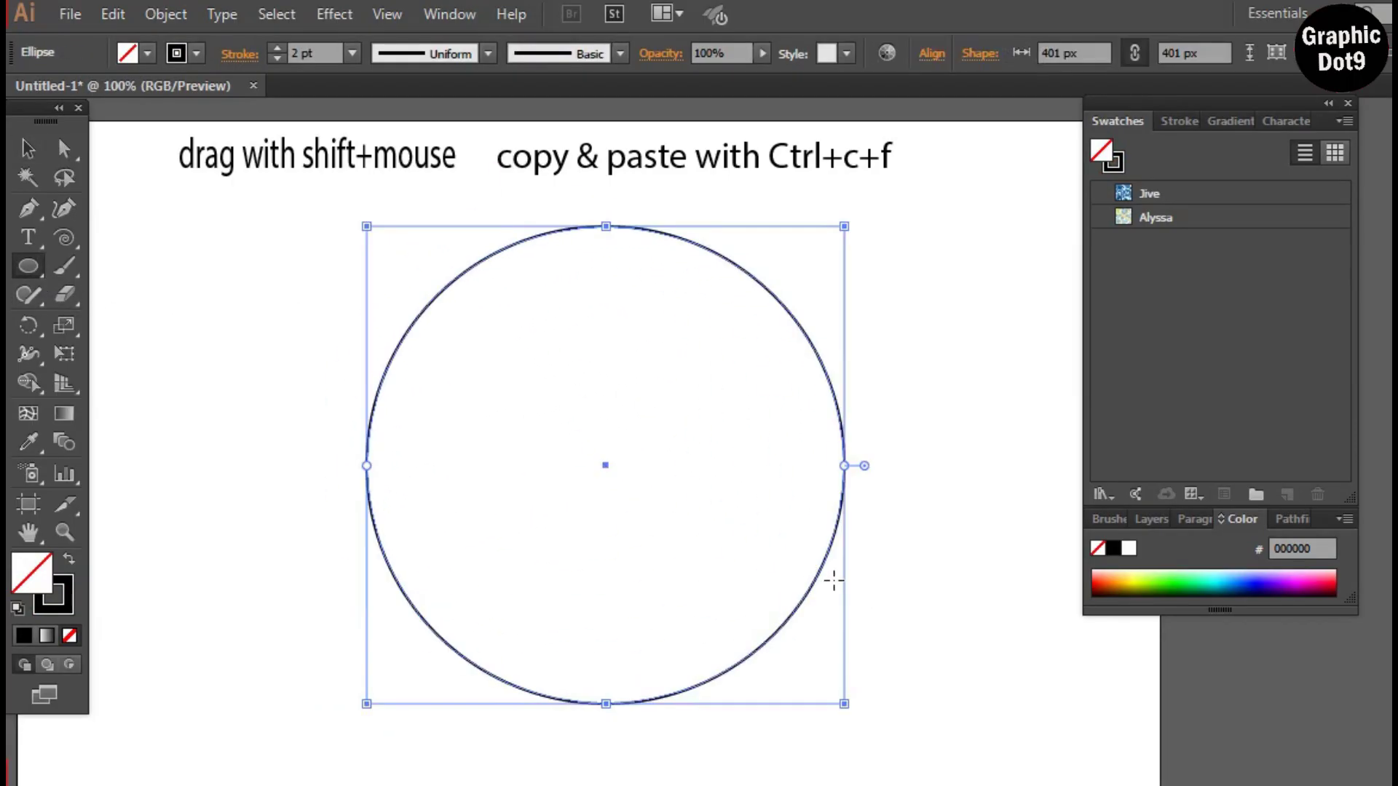
{"action": "left_click", "coordinate": [30, 149]}
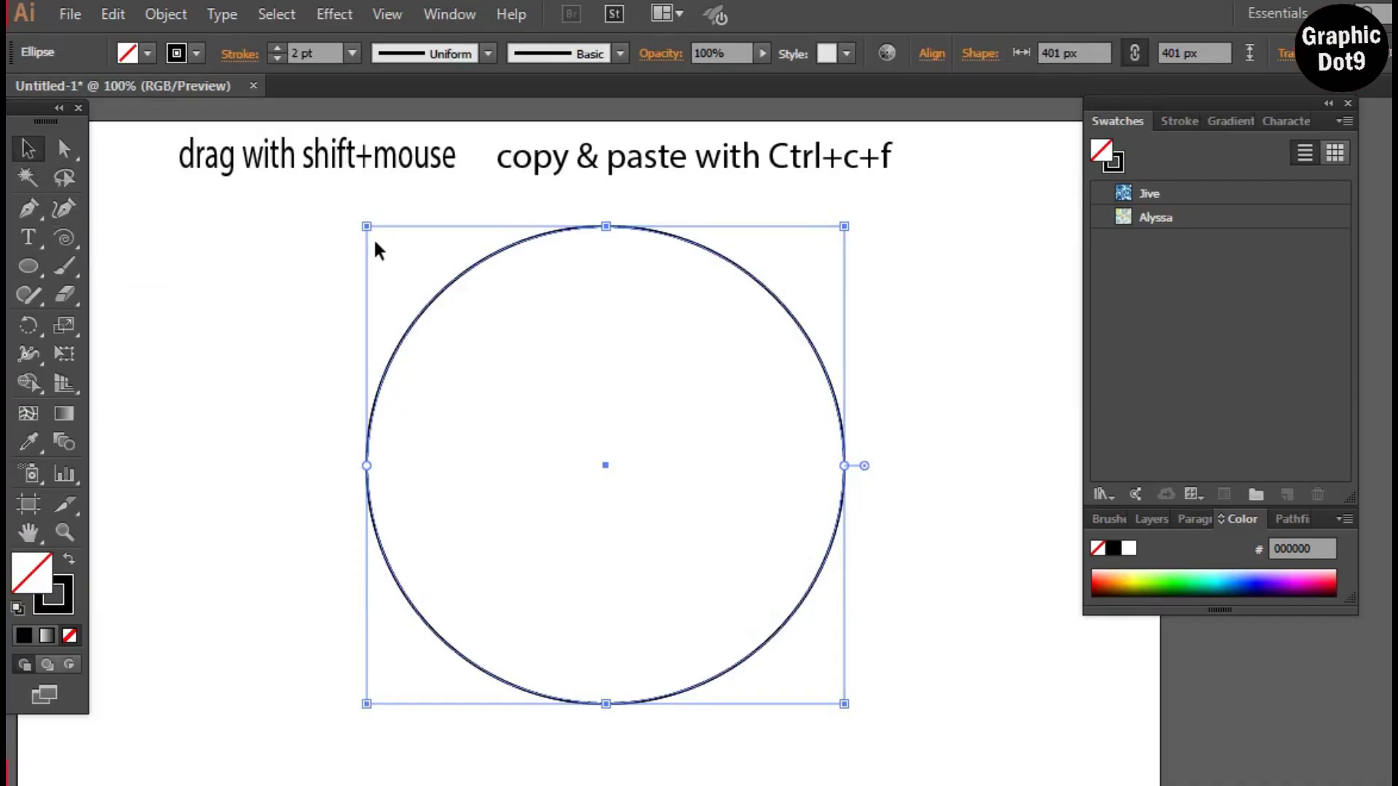
Step: Make a scaled-down copy of the circle, about 346 px in diameter, and centre it inside the original
{"action": "mouse_move", "coordinate": [368, 228]}
{"action": "left_mouse_down"}
{"action": "mouse_move", "coordinate": [452, 315]}
{"action": "mouse_move", "coordinate": [432, 291]}
{"action": "left_mouse_up"}
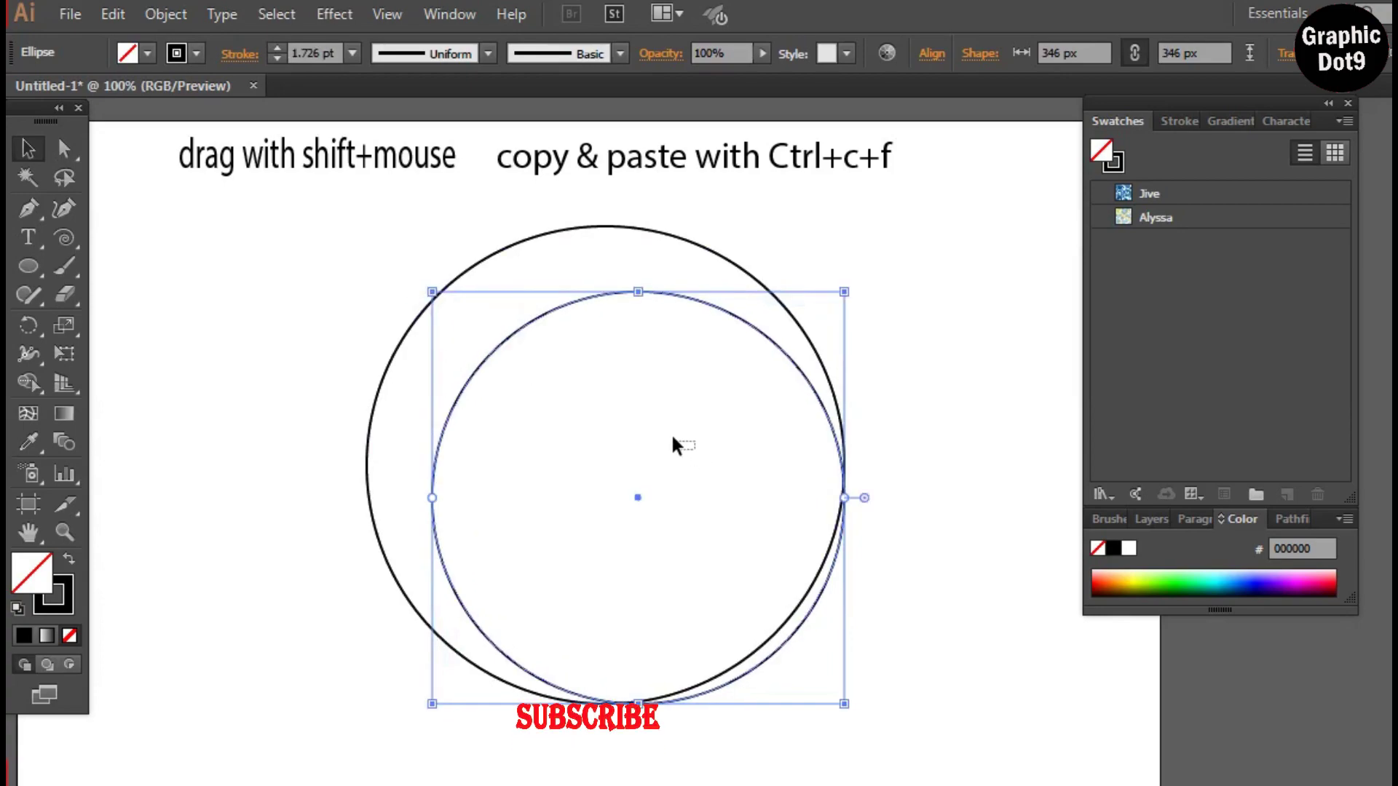
{"action": "left_click_drag", "start_coordinate": [654, 419], "coordinate": [644, 425]}
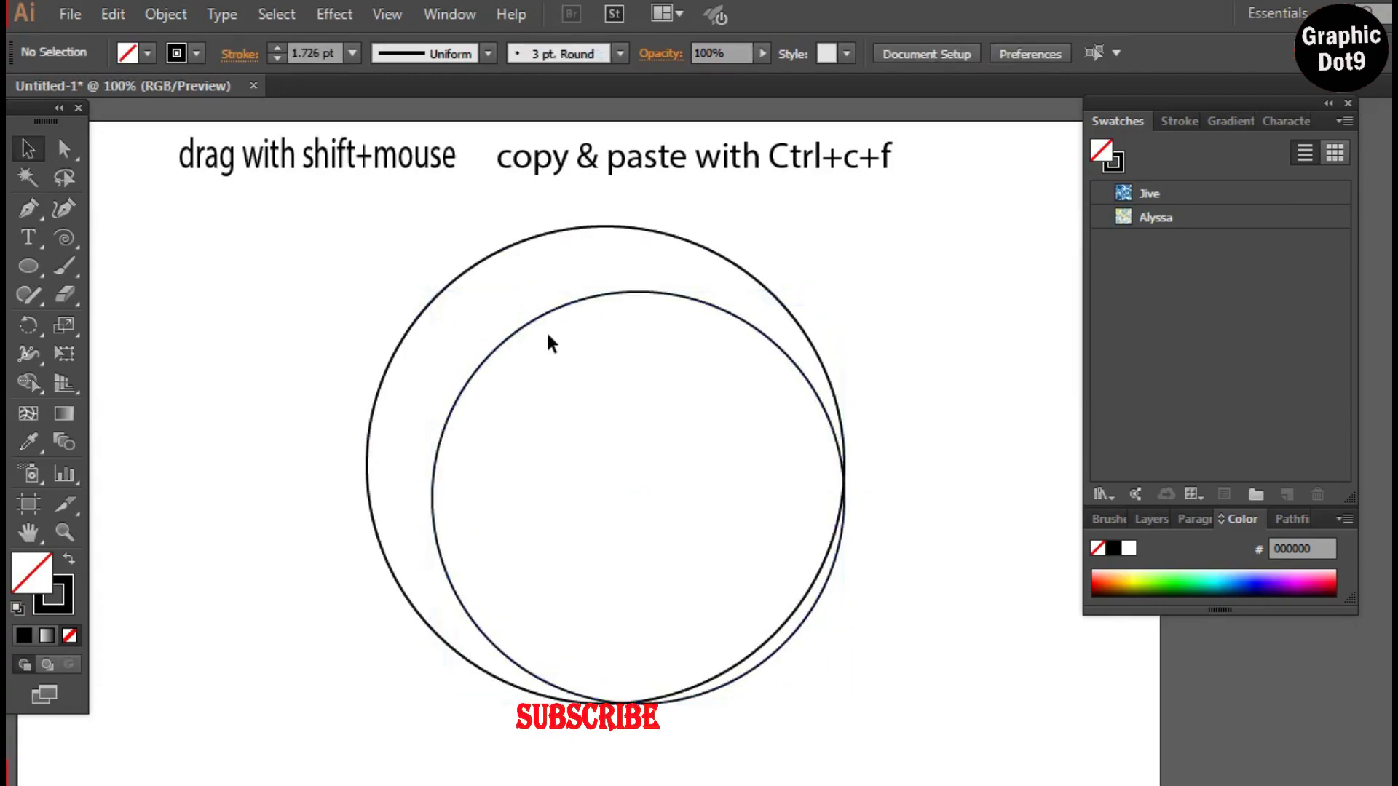
{"action": "mouse_move", "coordinate": [542, 316]}
{"action": "left_mouse_down"}
{"action": "mouse_move", "coordinate": [514, 296]}
{"action": "mouse_move", "coordinate": [549, 337]}
{"action": "left_mouse_up"}
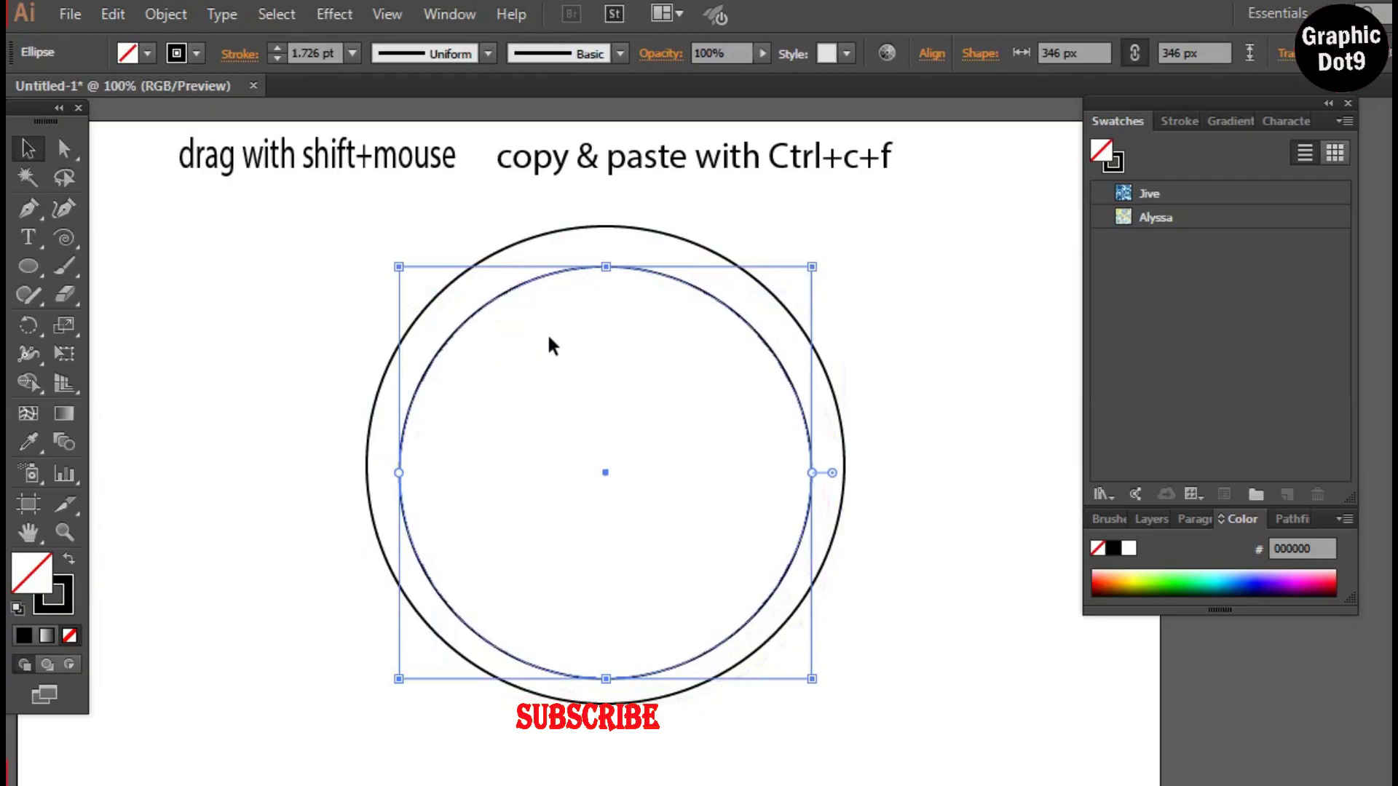
{"action": "left_click", "coordinate": [734, 495]}
{"action": "left_click", "coordinate": [778, 368]}
{"action": "key", "text": "shift+Up"}
{"action": "key", "text": "ctrl+alt+t"}
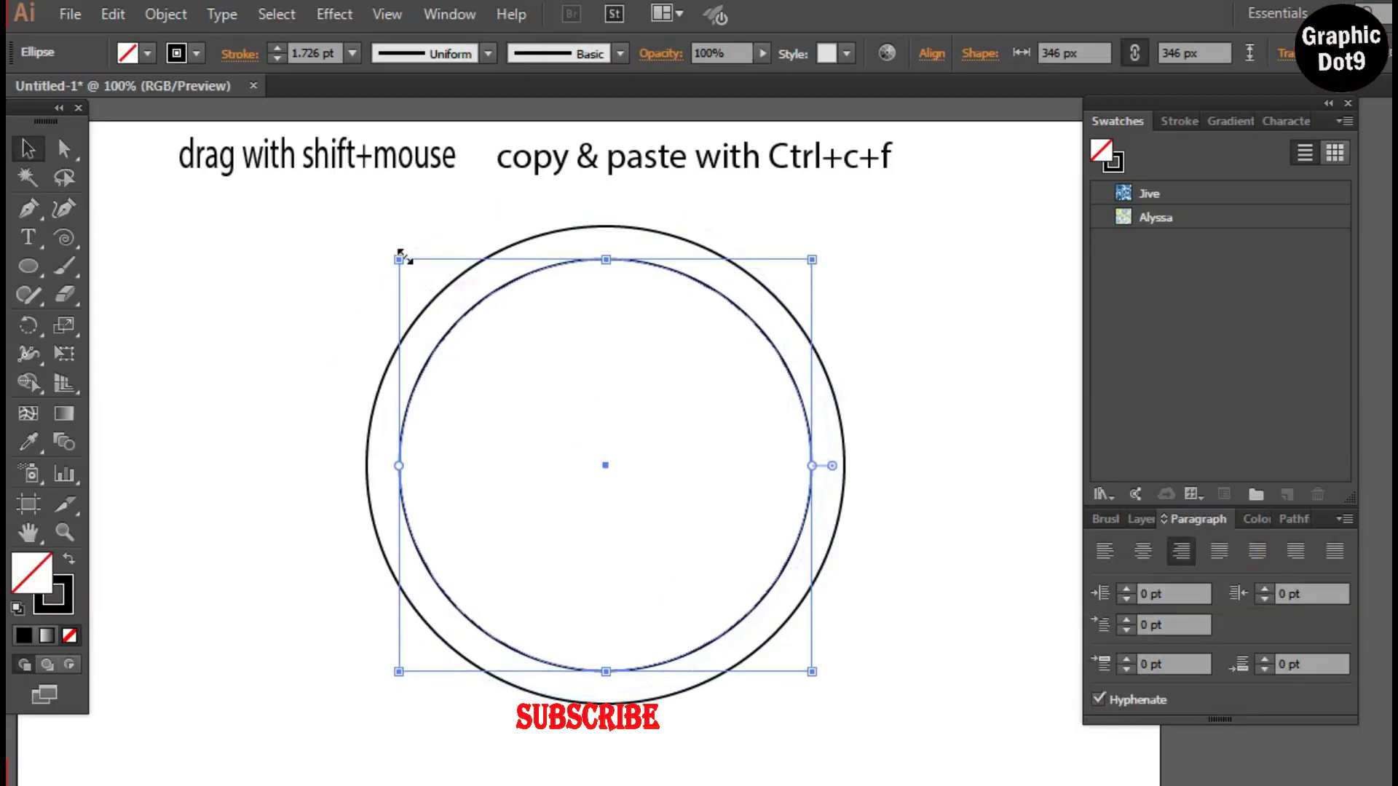
Step: Shrink the inner circle, move it within the outer circle, and enlarge it to about 298 px in diameter
{"action": "left_click_drag", "start_coordinate": [398, 259], "coordinate": [493, 383]}
{"action": "left_click_drag", "start_coordinate": [665, 526], "coordinate": [588, 480]}
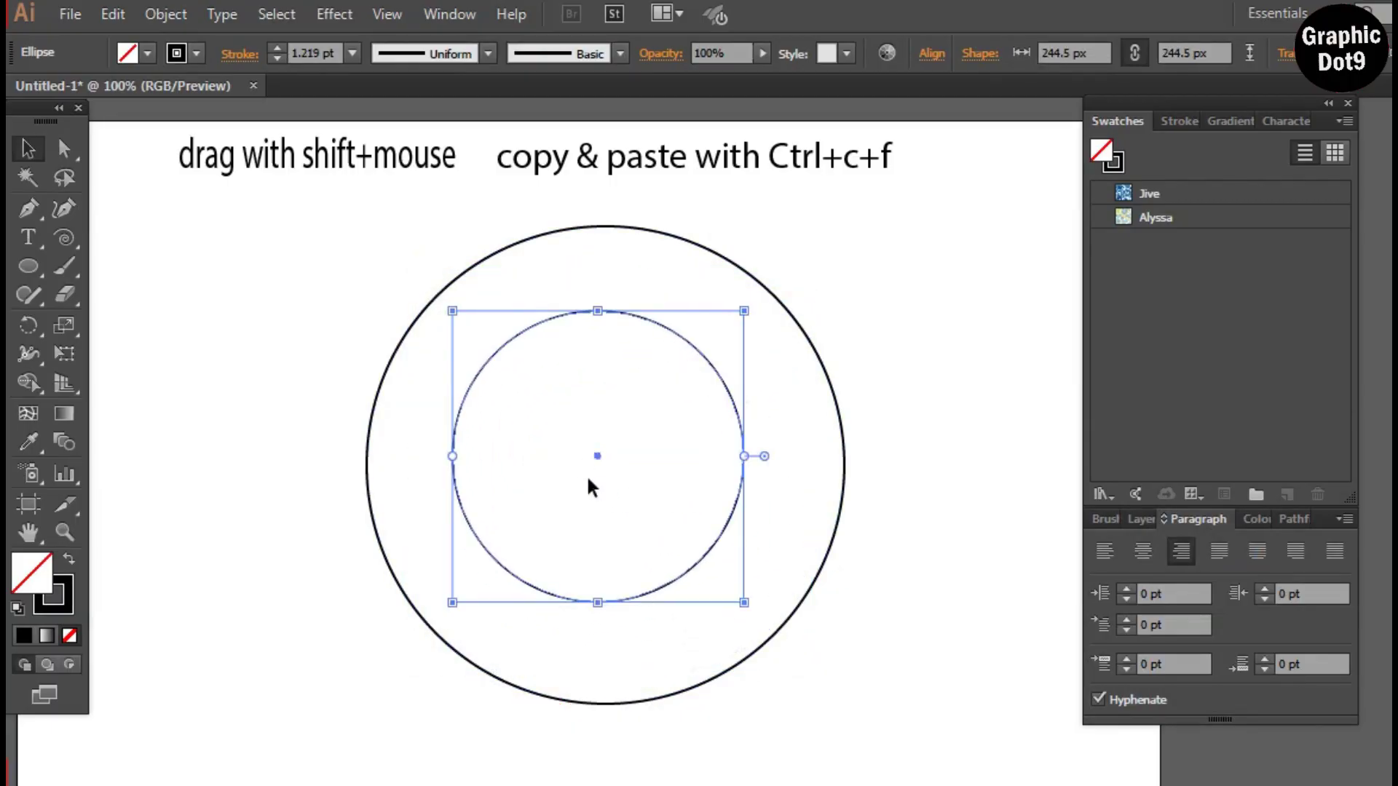
{"action": "left_click_drag", "start_coordinate": [743, 602], "coordinate": [792, 656]}
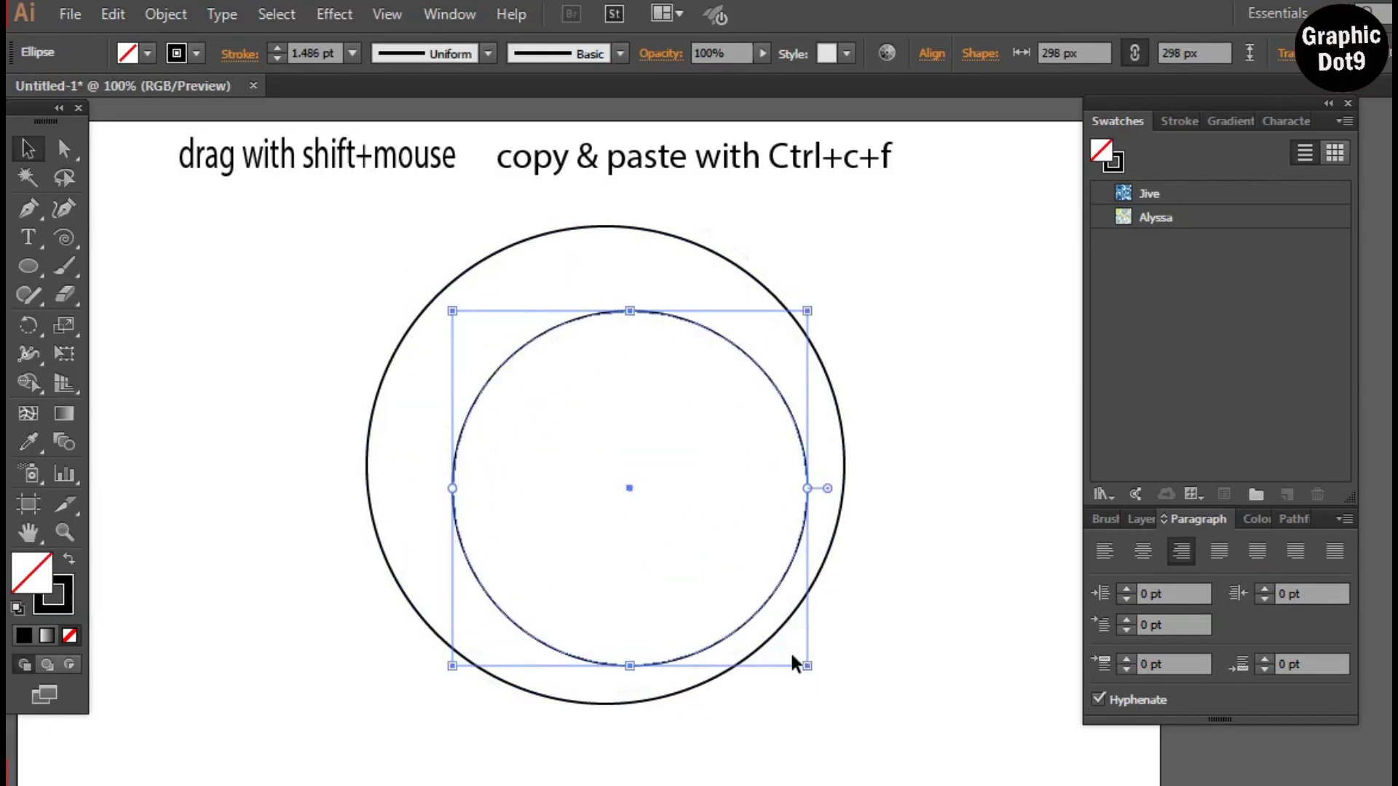
{"action": "left_click", "coordinate": [652, 488]}
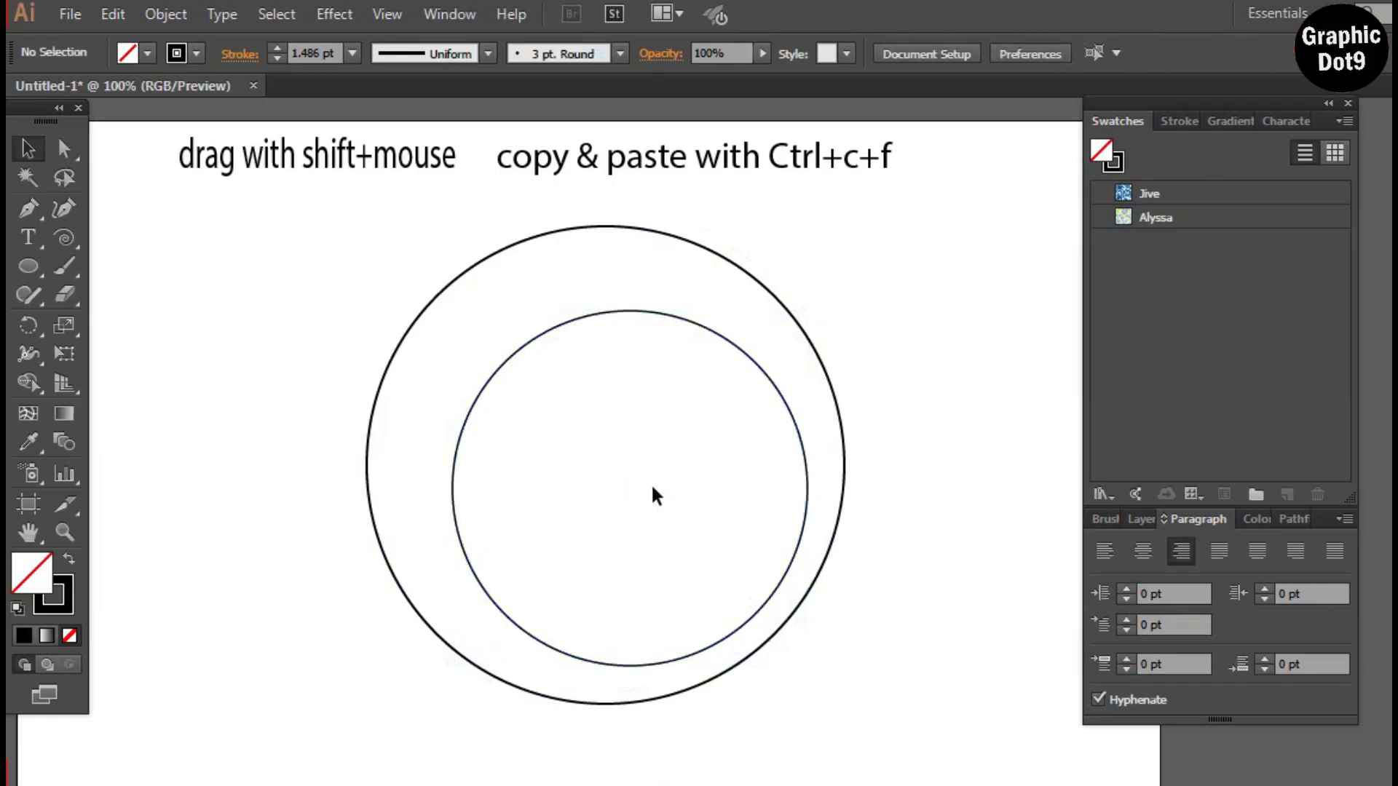
Step: Move the inner circle up and to the left, and resize it to about 245 by 250 px around the outer circle's centre
{"action": "left_click", "coordinate": [517, 329]}
{"action": "left_click_drag", "start_coordinate": [515, 352], "coordinate": [488, 308]}
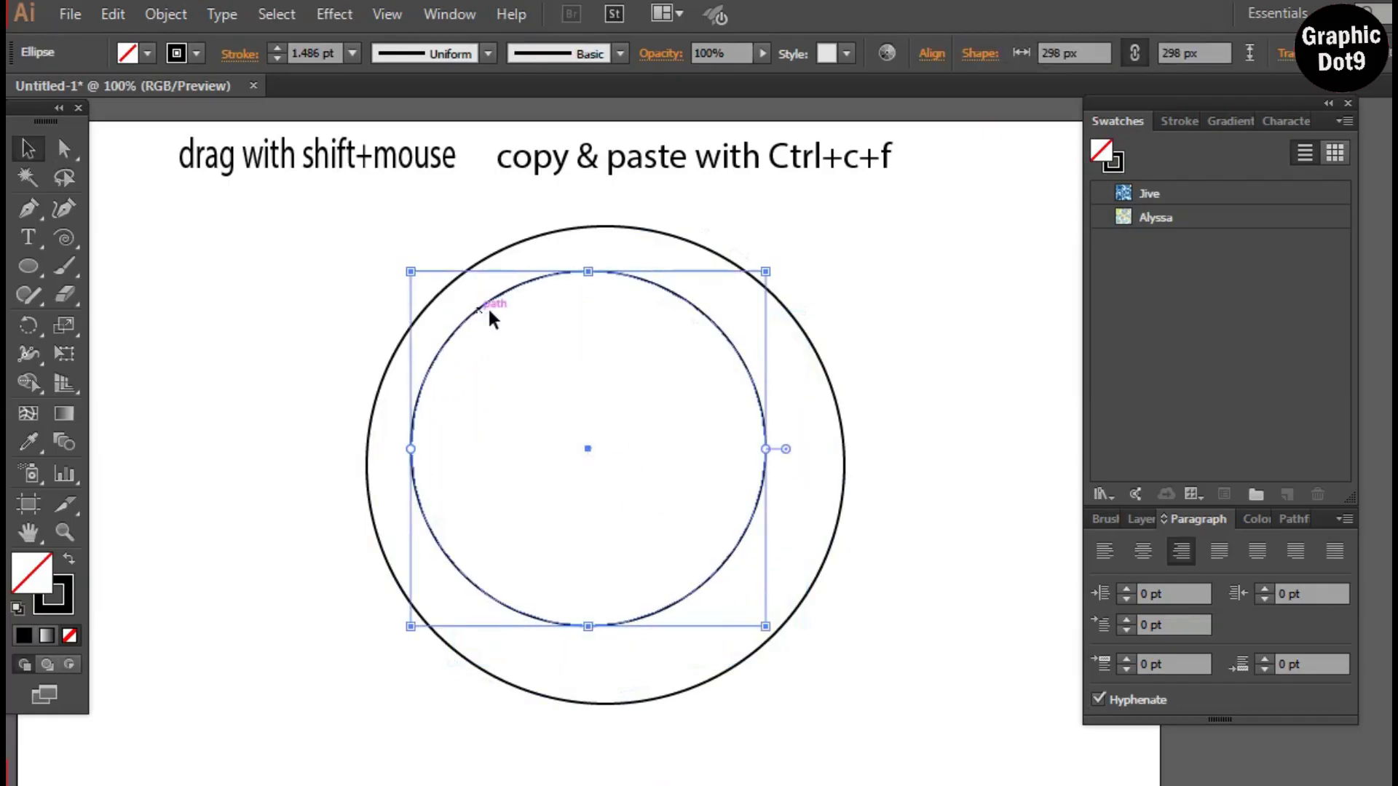
{"action": "left_click_drag", "start_coordinate": [766, 631], "coordinate": [798, 666]}
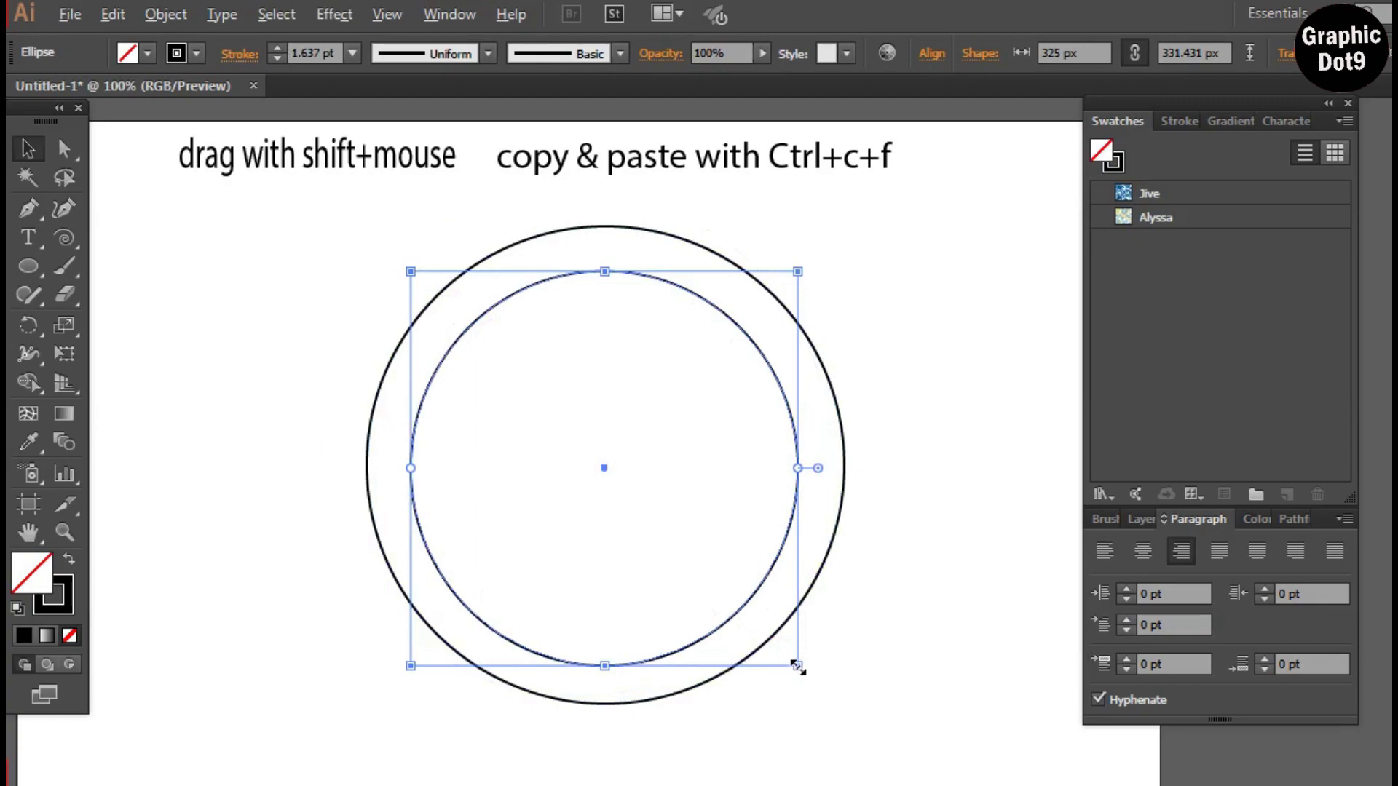
{"action": "left_click_drag", "start_coordinate": [798, 667], "coordinate": [749, 635]}
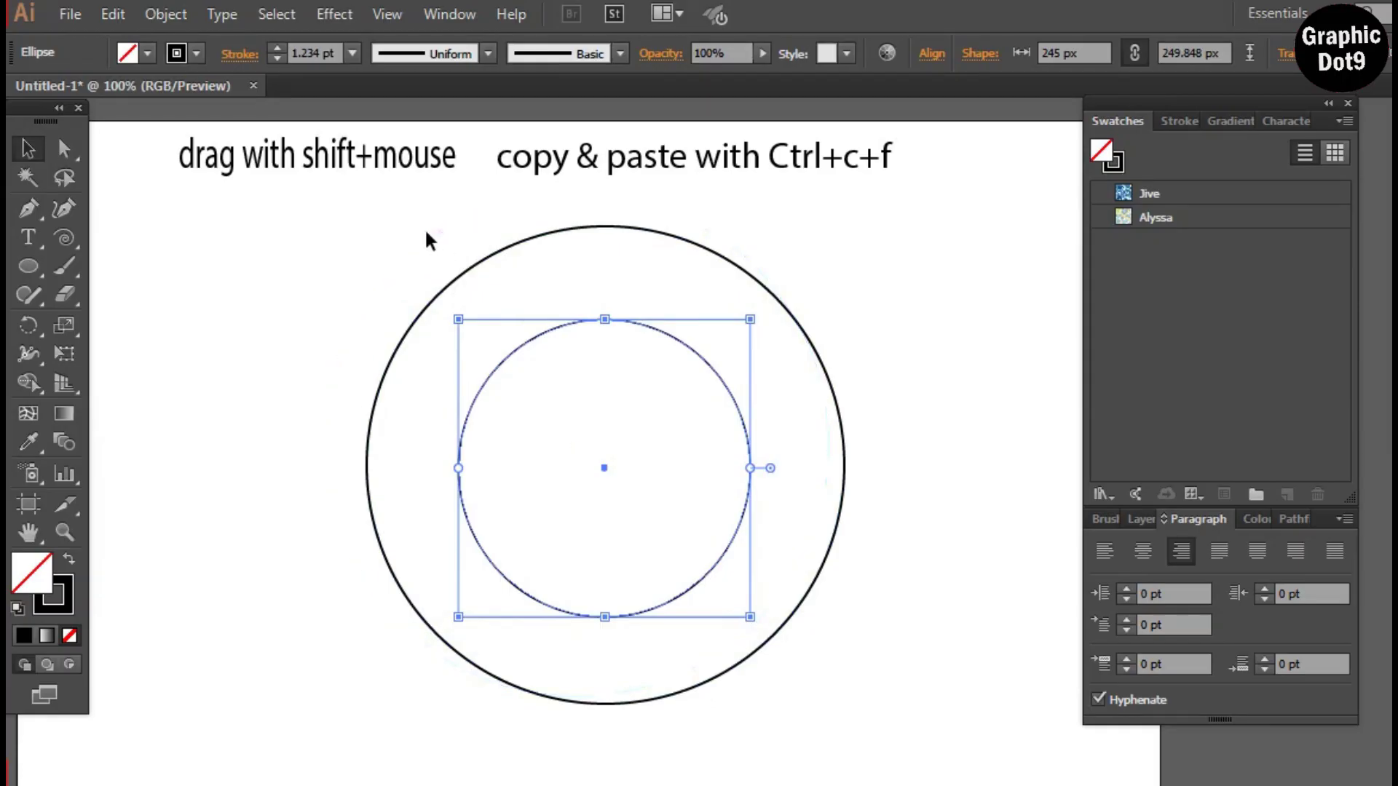
Step: Duplicate the "drag with shift+mouse" caption just below the original and insert "for ferfect in Centre" at the start of the copy
{"action": "left_click", "coordinate": [282, 162]}
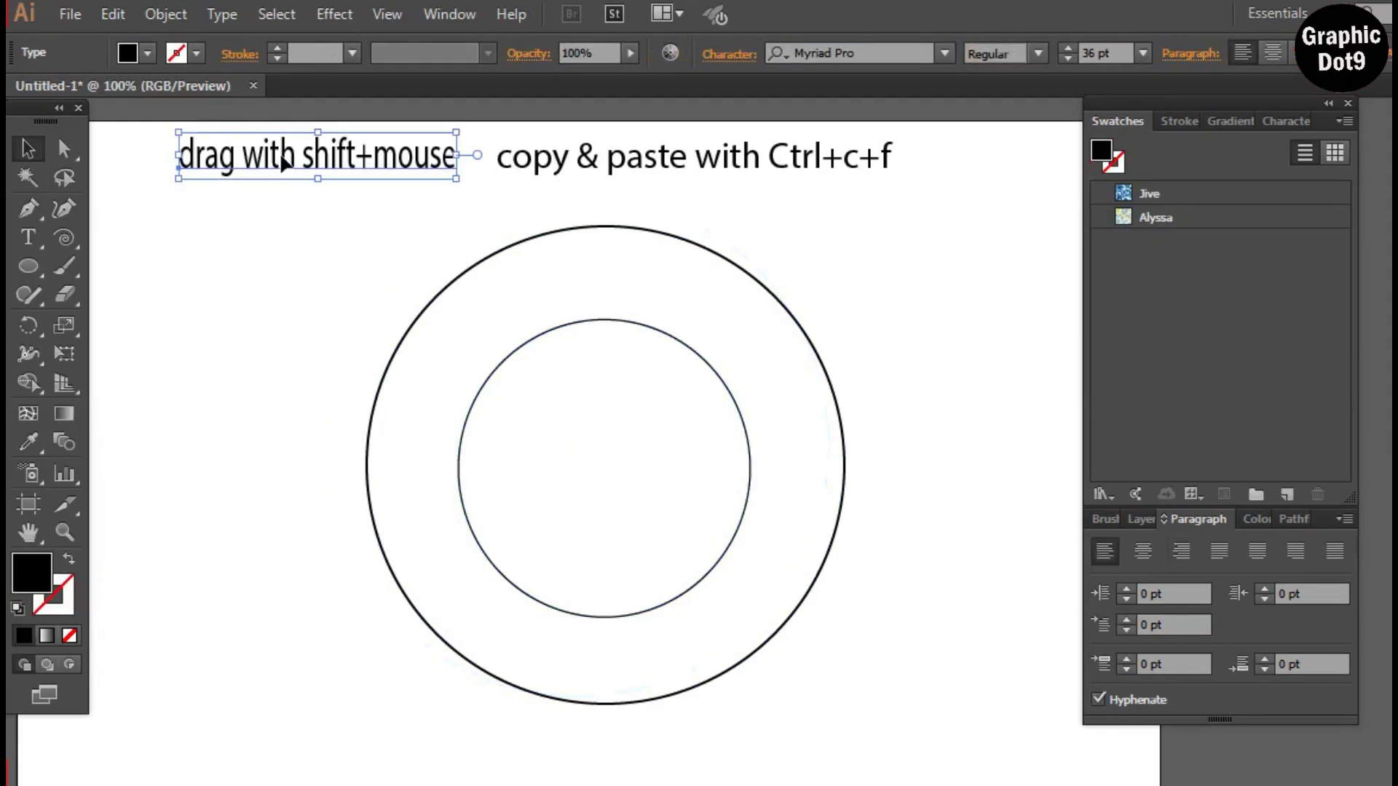
{"action": "left_click_drag", "start_coordinate": [281, 160], "coordinate": [277, 207]}
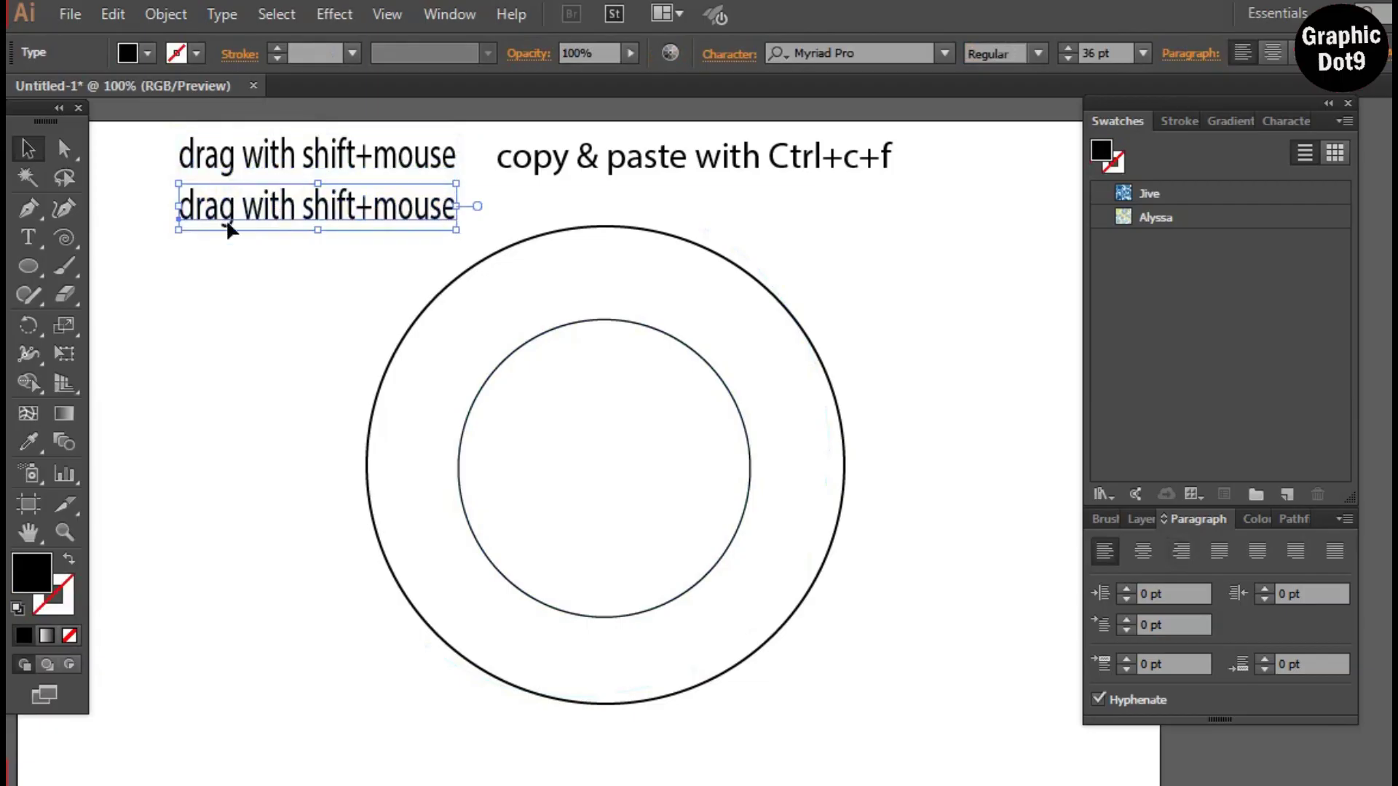
{"action": "left_click", "coordinate": [29, 242]}
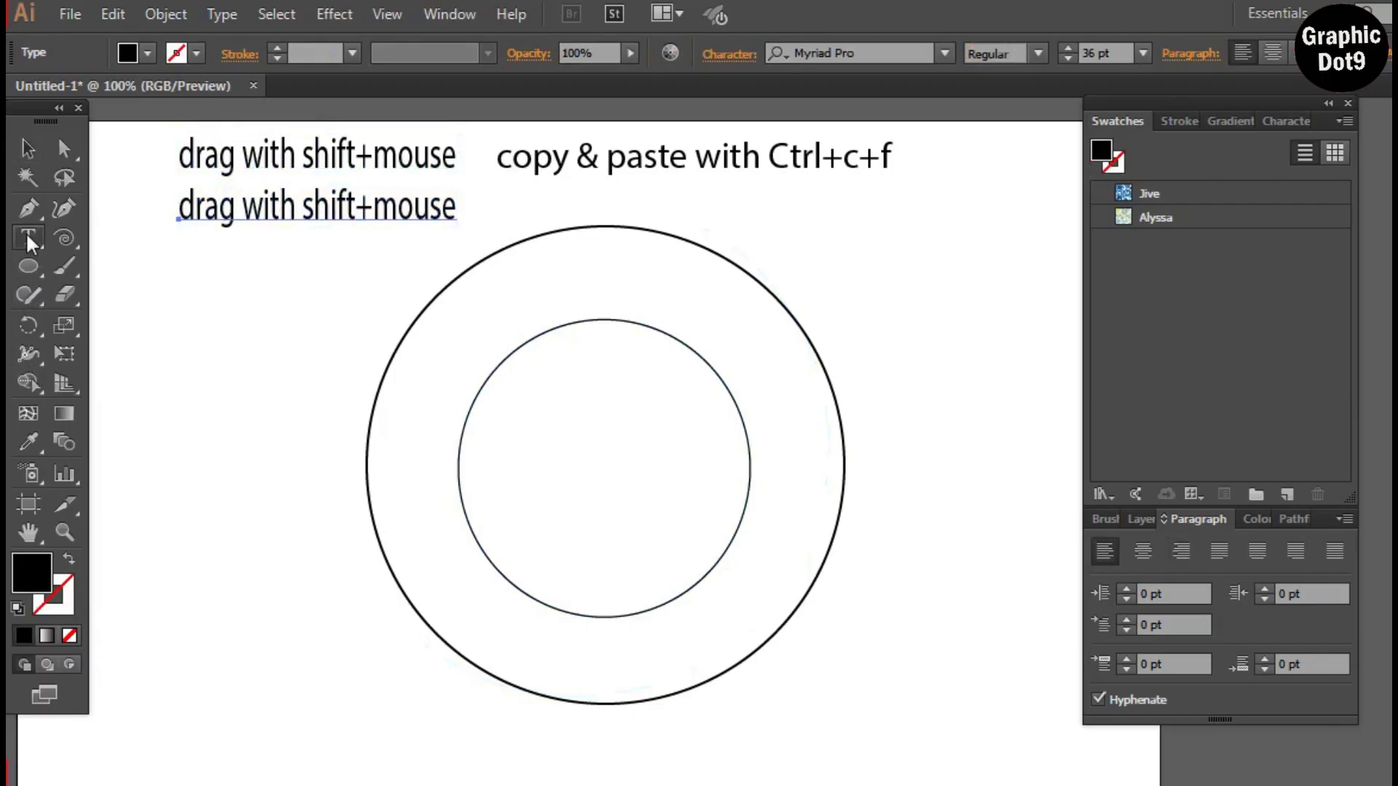
{"action": "left_click", "coordinate": [180, 207]}
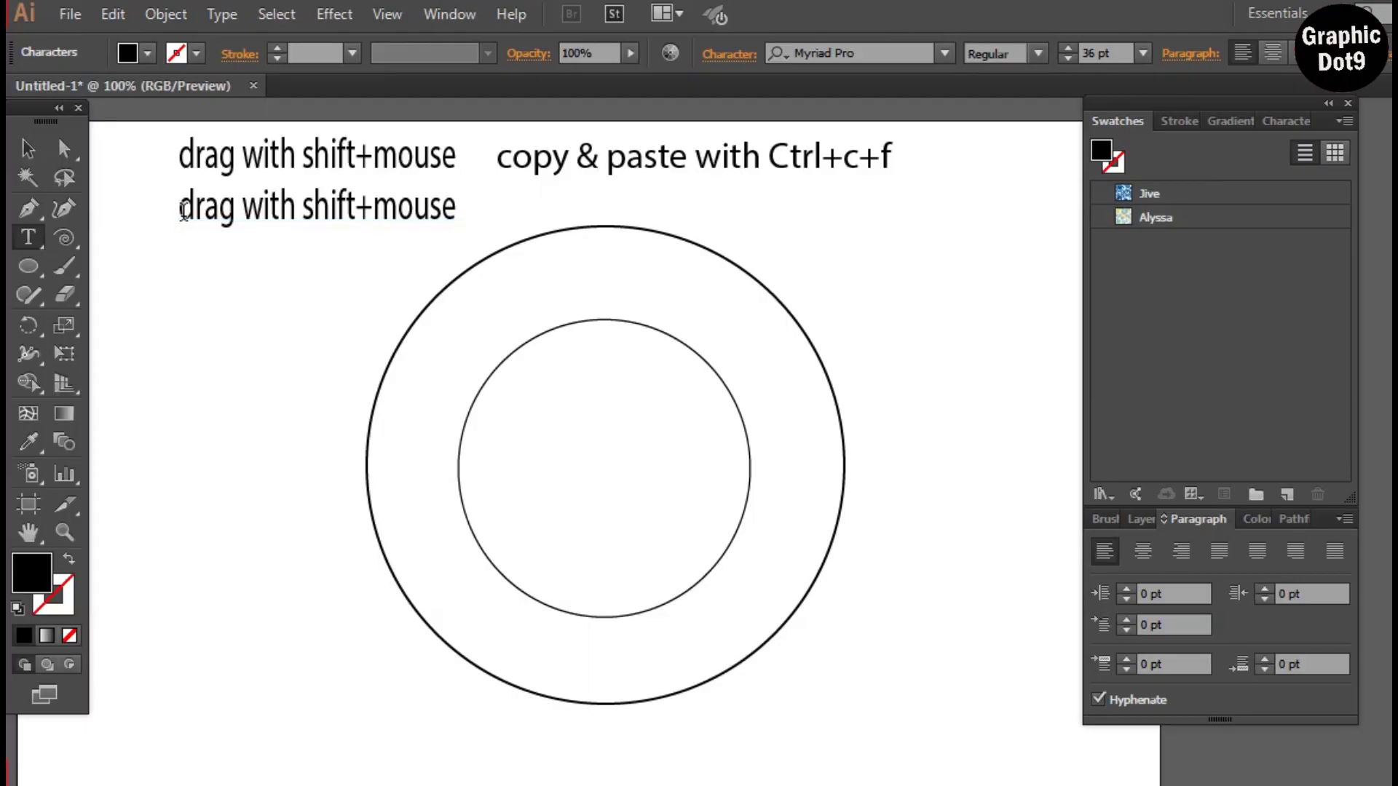
{"action": "type", "text": "for fec"}
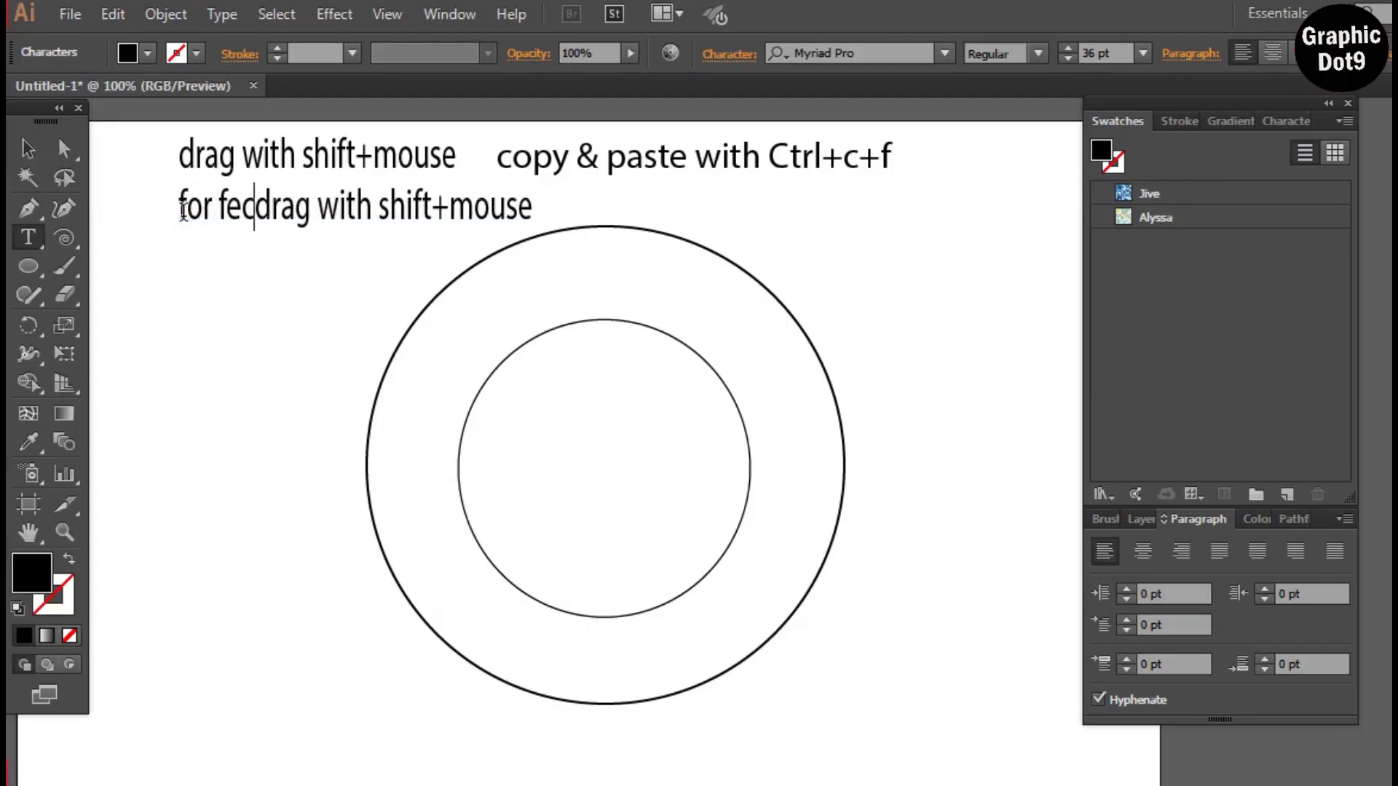
{"action": "key", "text": "BackSpace"}
{"action": "type", "text": "r"}
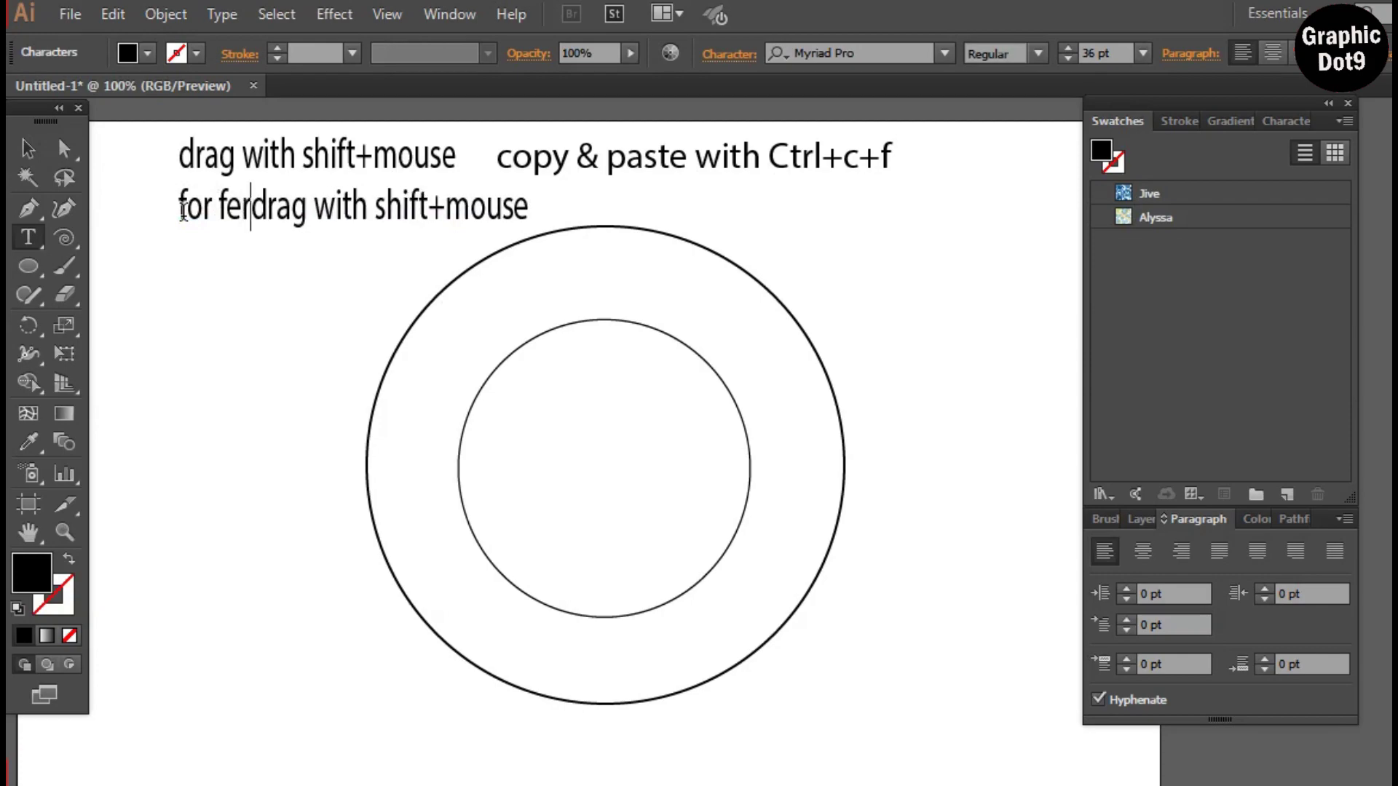
{"action": "type", "text": "fect "}
{"action": "type", "text": "in Ce"}
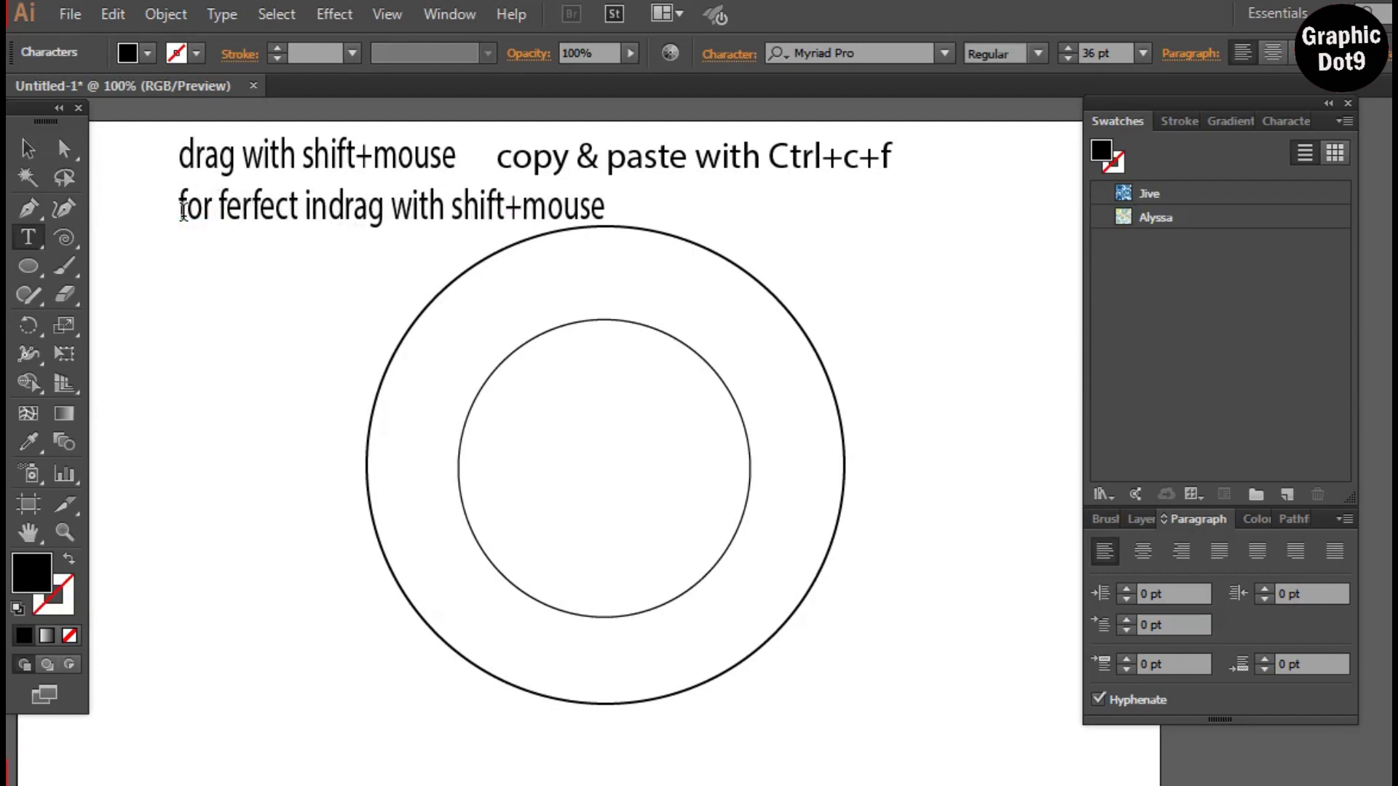
{"action": "type", "text": "ntr"}
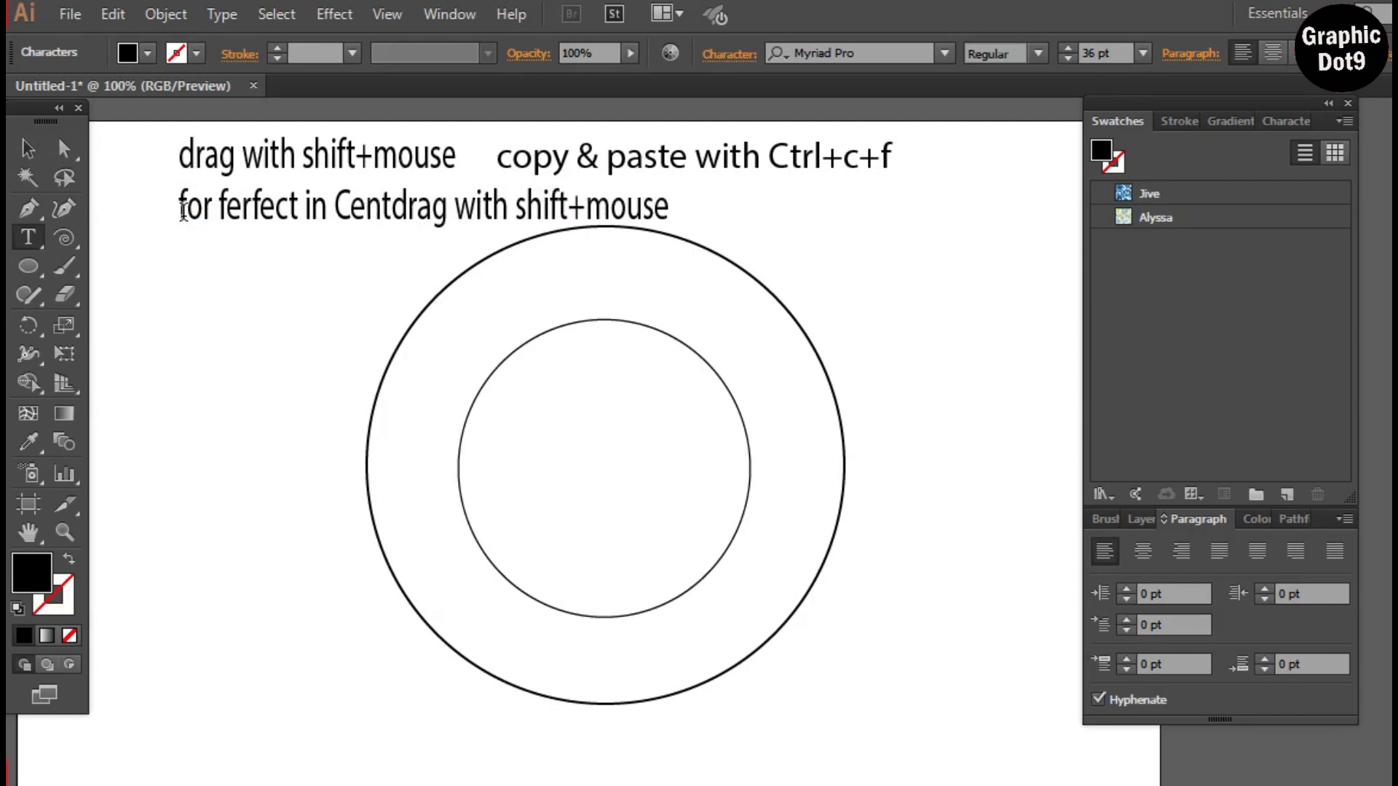
{"action": "type", "text": "e"}
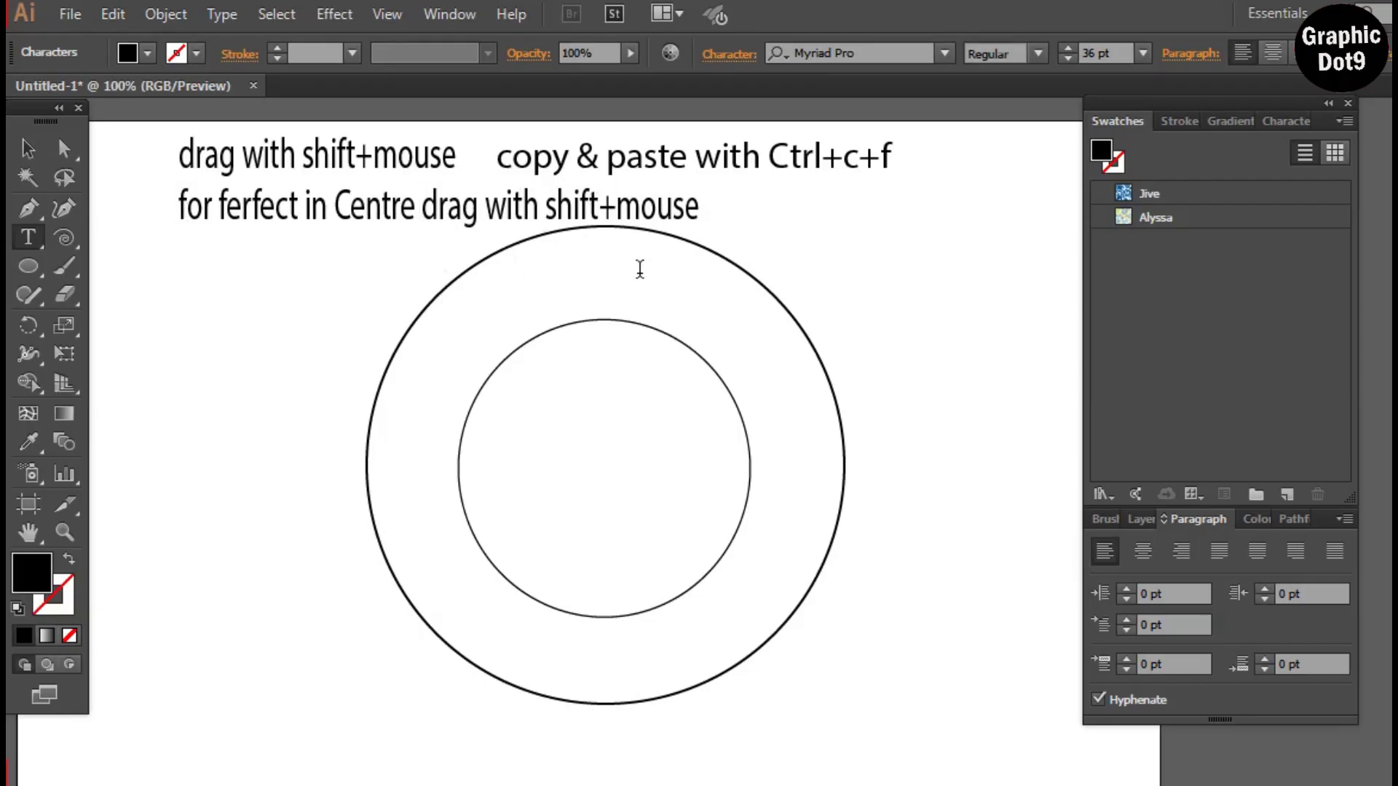
Step: Insert "alt+" before "mouse" in the lower caption so it ends with "shift+alt+mouse"
{"action": "left_click", "coordinate": [617, 209]}
{"action": "type", "text": "alt"}
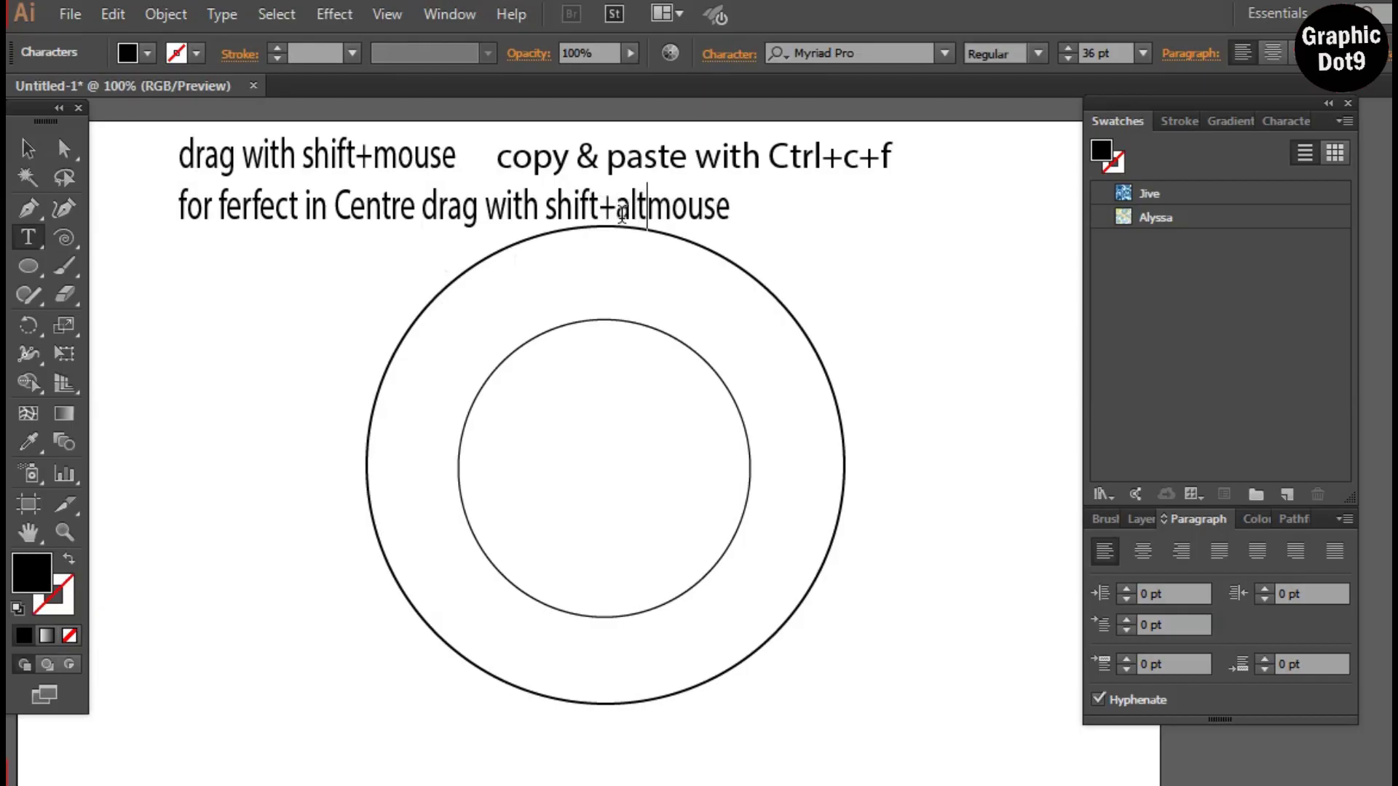
{"action": "type", "text": "+"}
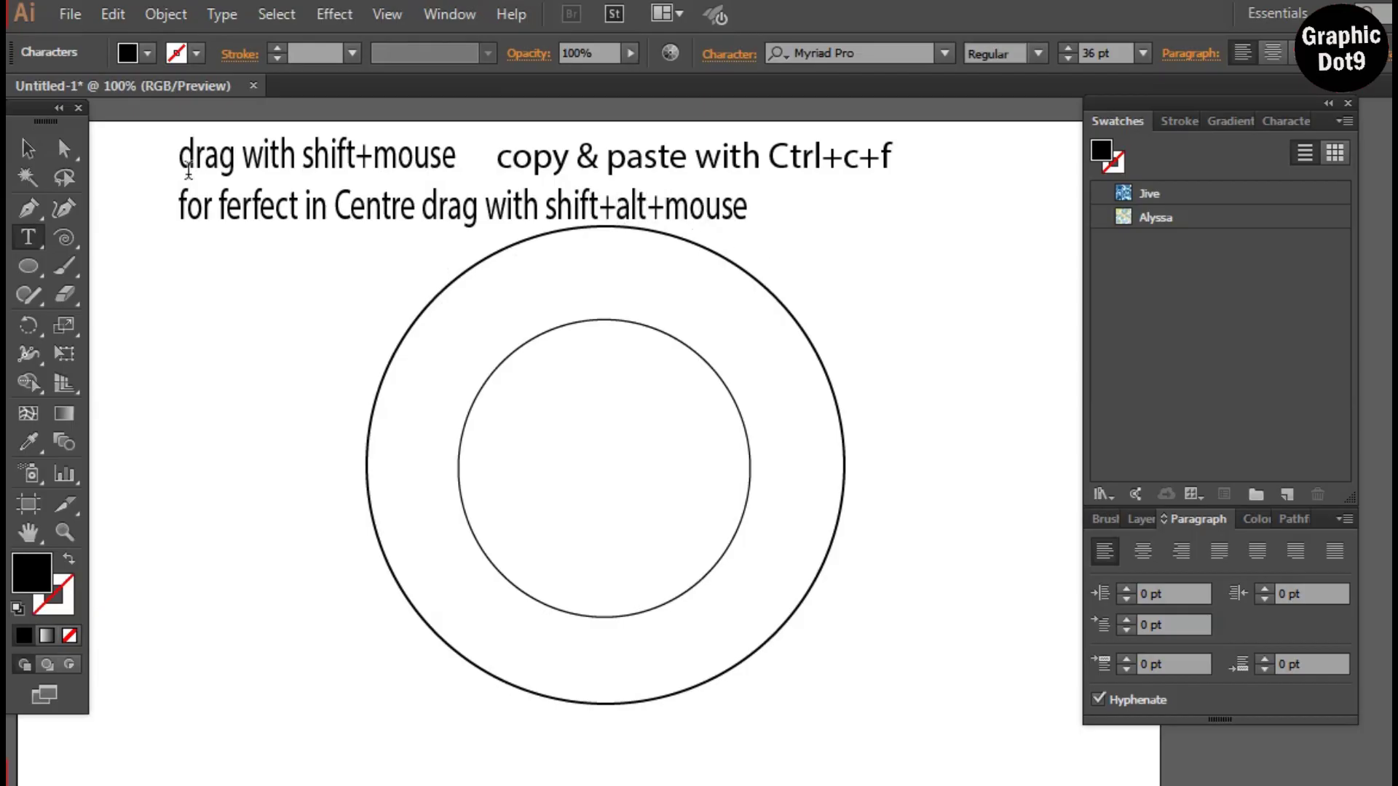
{"action": "left_click", "coordinate": [22, 147]}
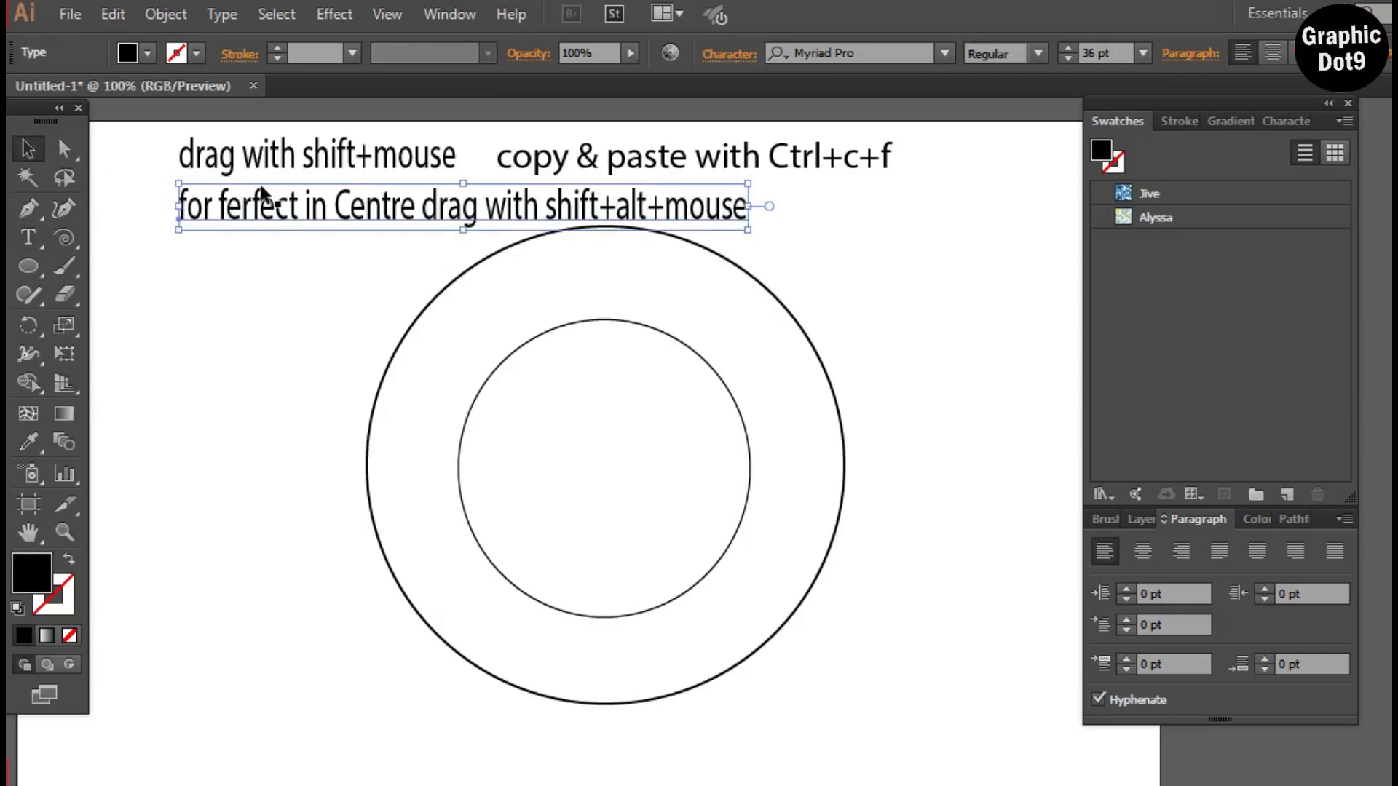
Step: Resize the inner circle to about 254 by 259 px and move it up and left within the outer circle
{"action": "left_click", "coordinate": [652, 398]}
{"action": "left_click", "coordinate": [628, 319]}
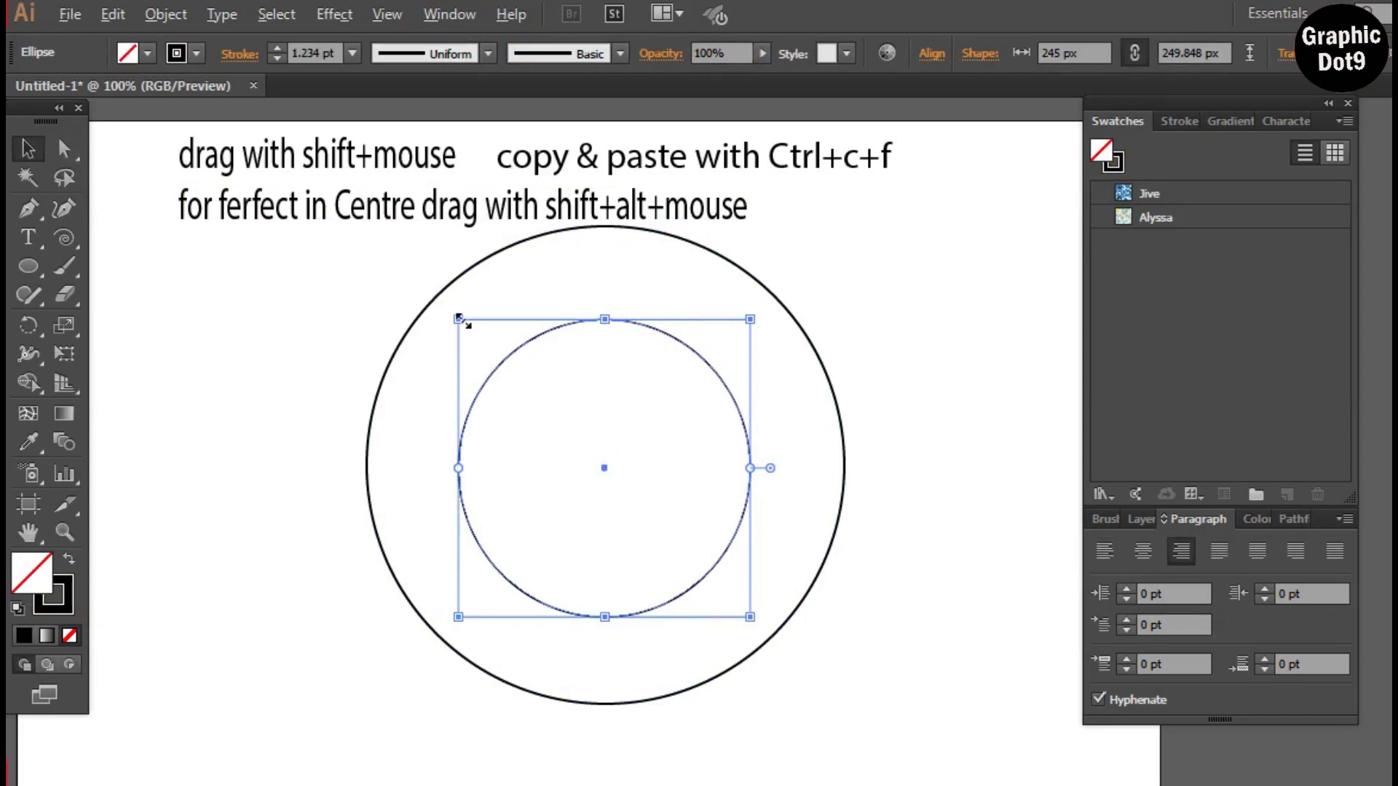
{"action": "mouse_move", "coordinate": [460, 318]}
{"action": "left_mouse_down"}
{"action": "mouse_move", "coordinate": [507, 369]}
{"action": "mouse_move", "coordinate": [470, 343]}
{"action": "left_mouse_up"}
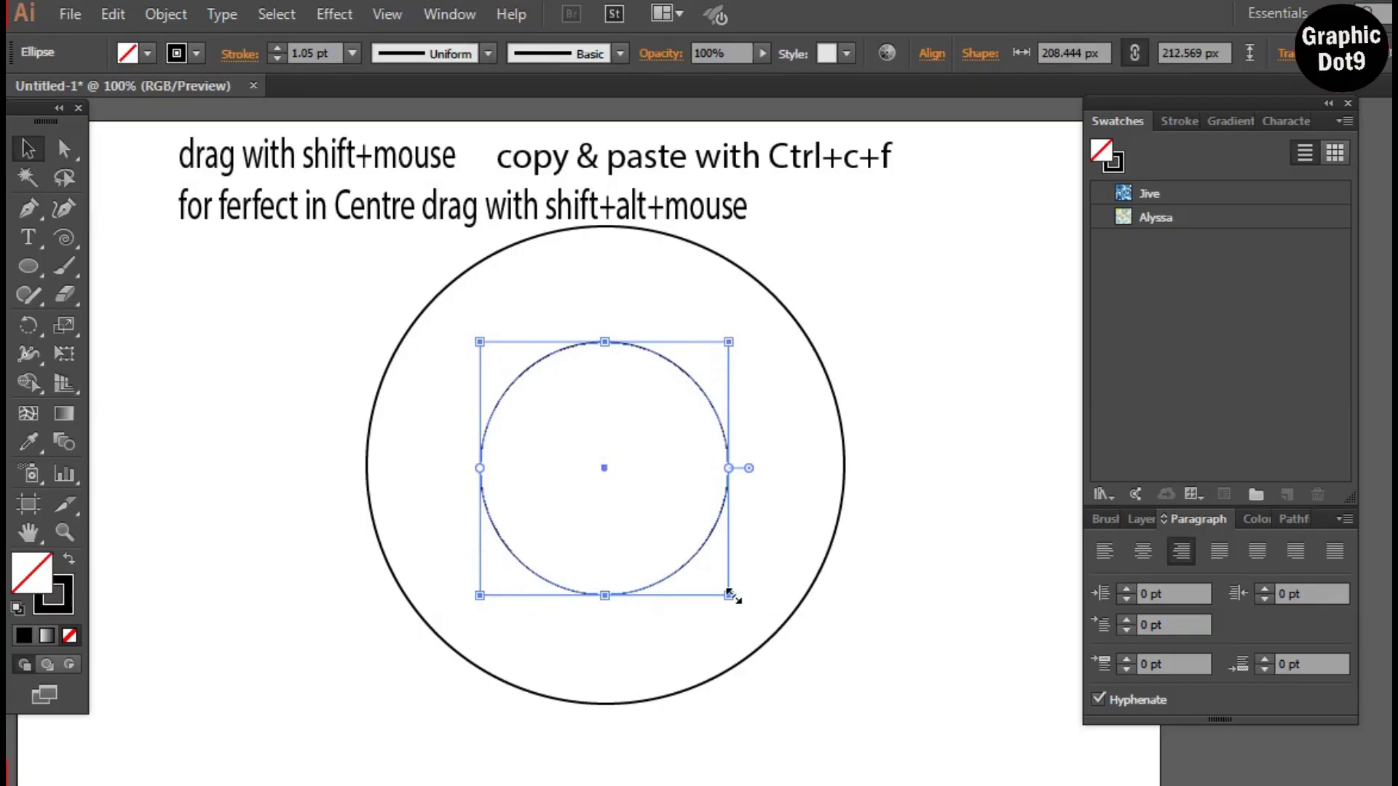
{"action": "left_click_drag", "start_coordinate": [731, 595], "coordinate": [773, 630]}
{"action": "left_click_drag", "start_coordinate": [602, 475], "coordinate": [587, 454]}
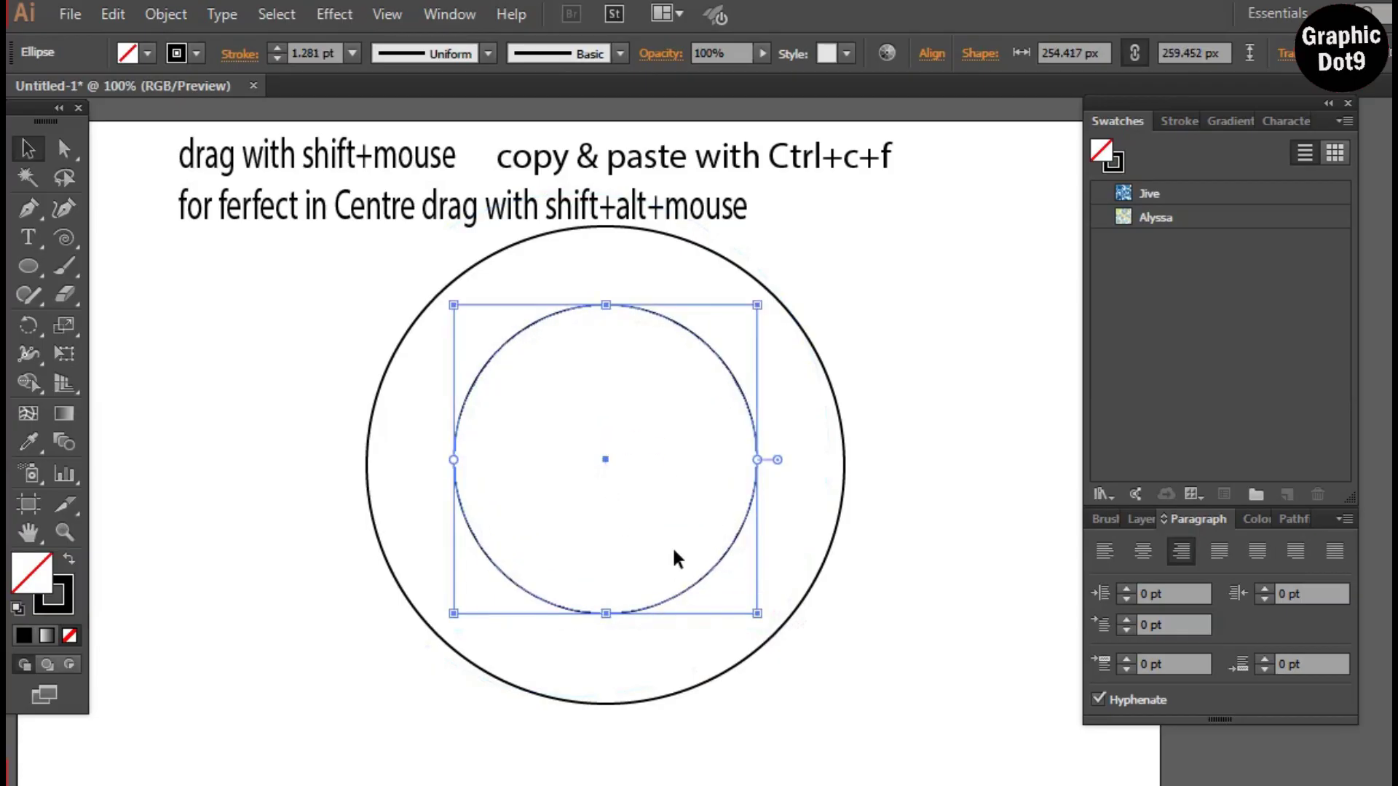
Step: Shrink the inner circle to about 225 by 229 px and add a concentric copy of about 198 by 202 px inside it
{"action": "mouse_move", "coordinate": [758, 614]}
{"action": "left_mouse_down"}
{"action": "mouse_move", "coordinate": [773, 625]}
{"action": "mouse_move", "coordinate": [740, 605]}
{"action": "left_mouse_up"}
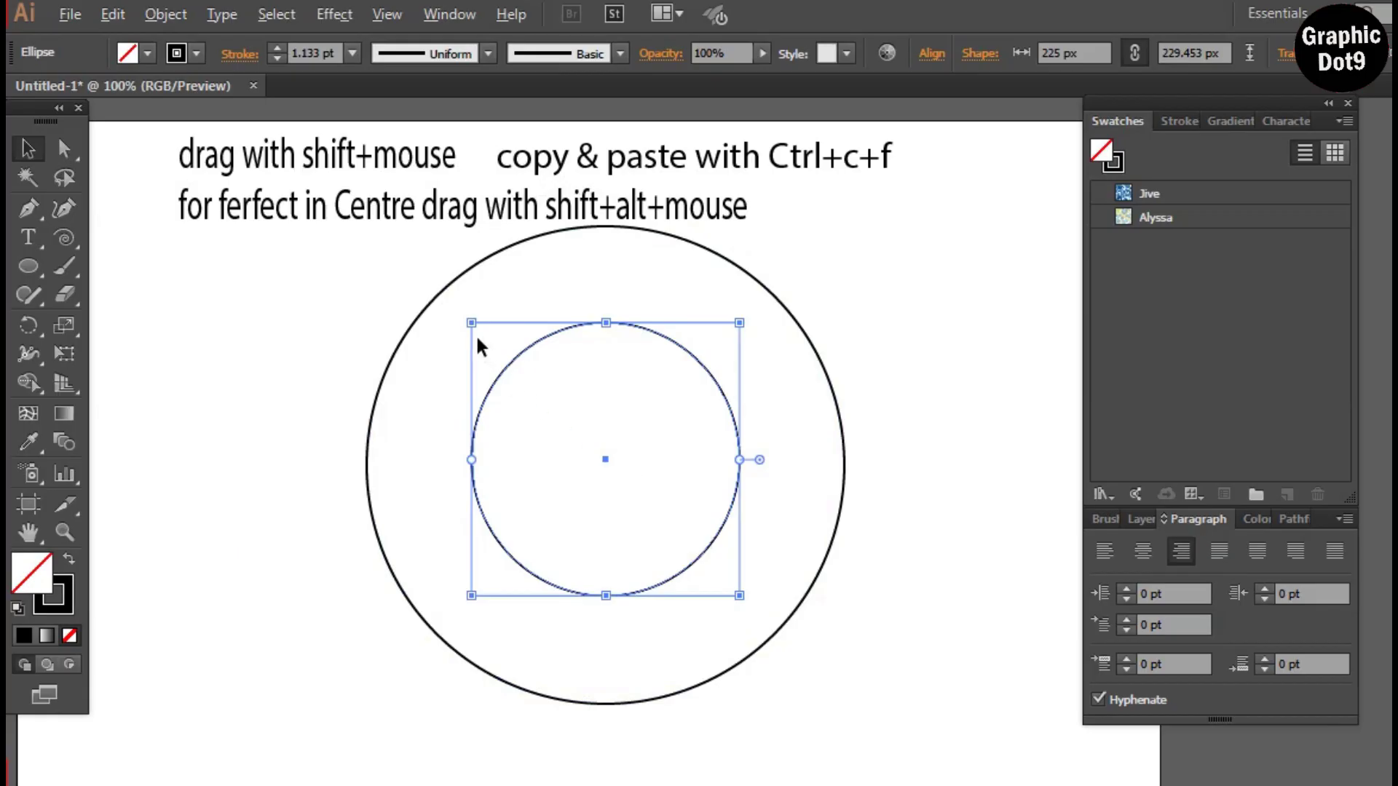
{"action": "left_click_drag", "start_coordinate": [471, 322], "coordinate": [486, 344]}
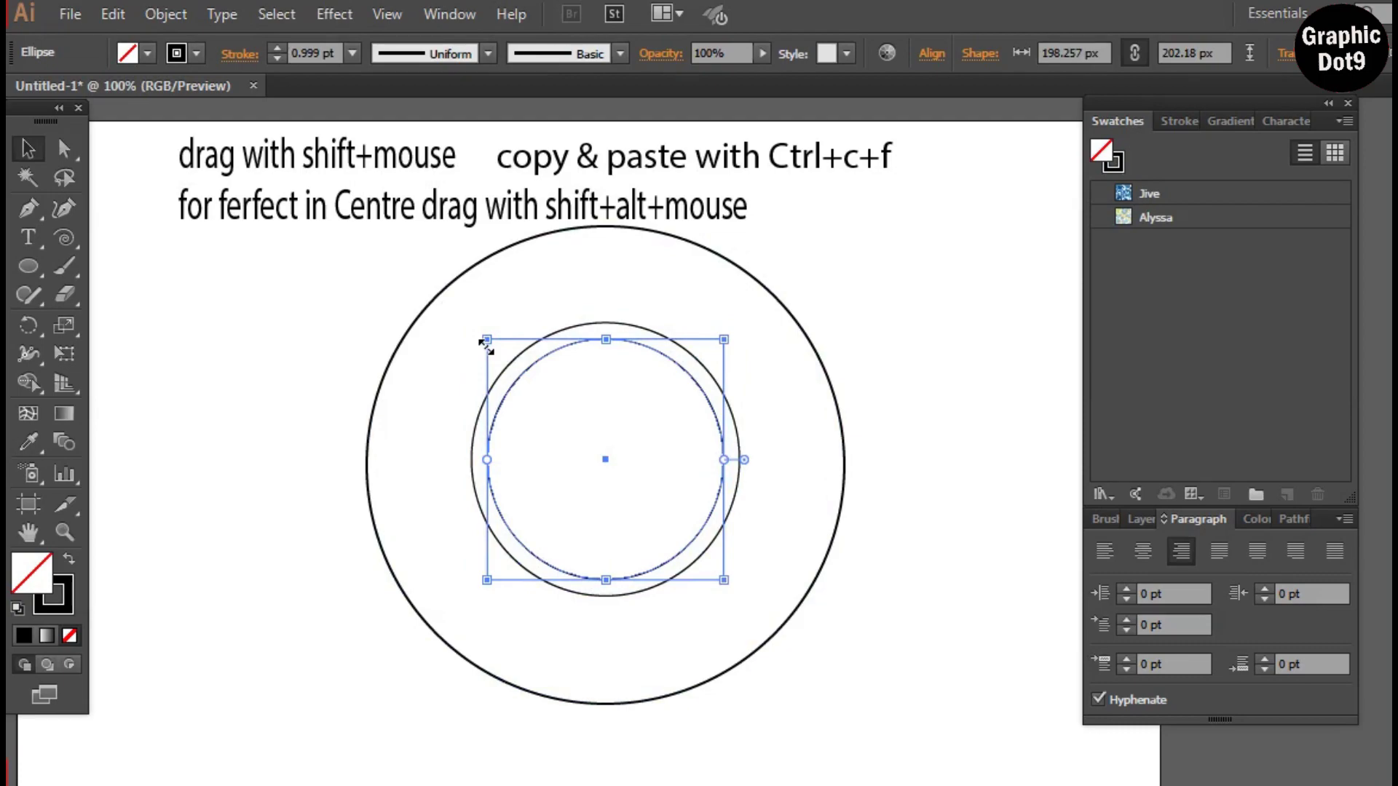
{"action": "left_click", "coordinate": [965, 459]}
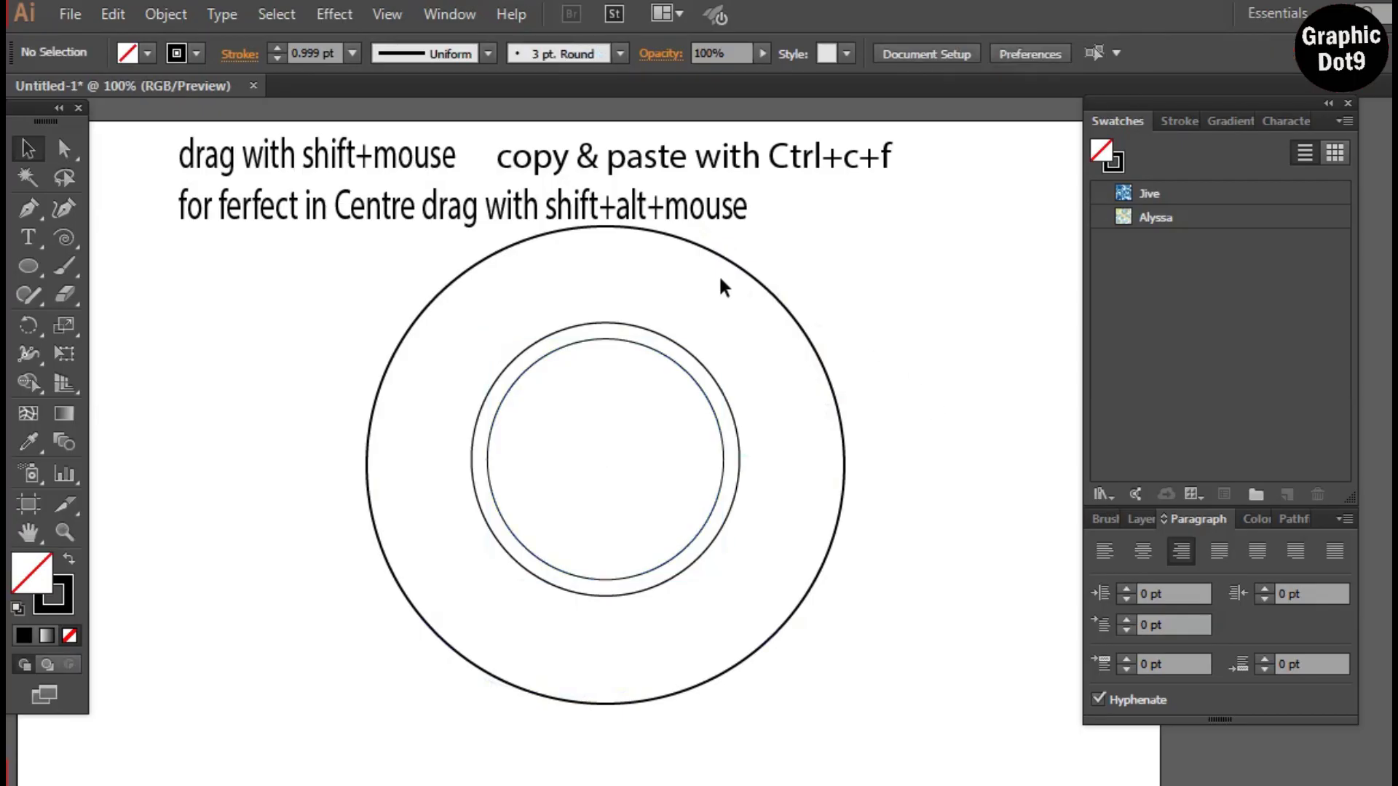
Step: Move the "shift+alt+mouse" caption left and slightly up, and shift the "drag with shift+mouse" caption left above it
{"action": "left_click_drag", "start_coordinate": [688, 217], "coordinate": [637, 206]}
{"action": "left_click", "coordinate": [763, 259]}
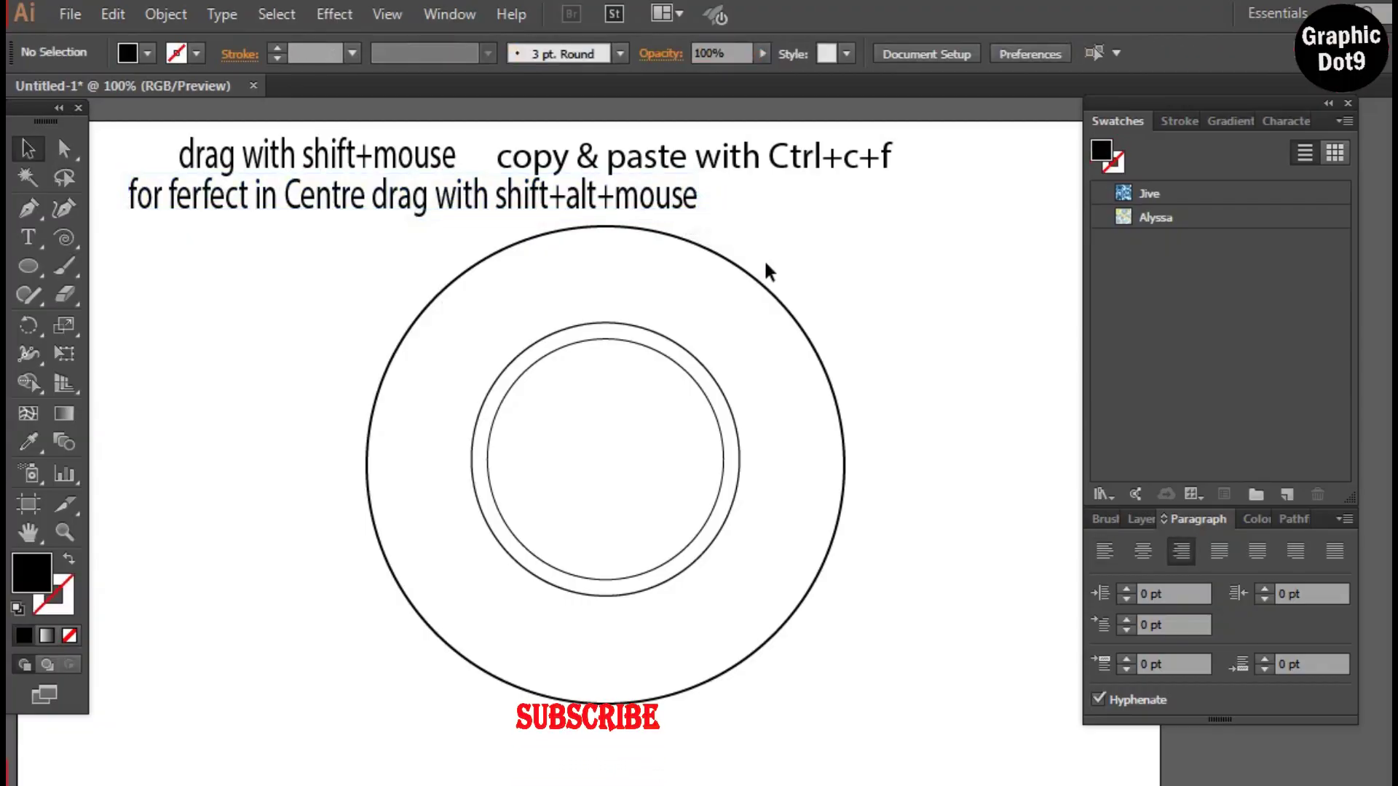
{"action": "left_click_drag", "start_coordinate": [448, 156], "coordinate": [408, 157]}
{"action": "left_click", "coordinate": [766, 256]}
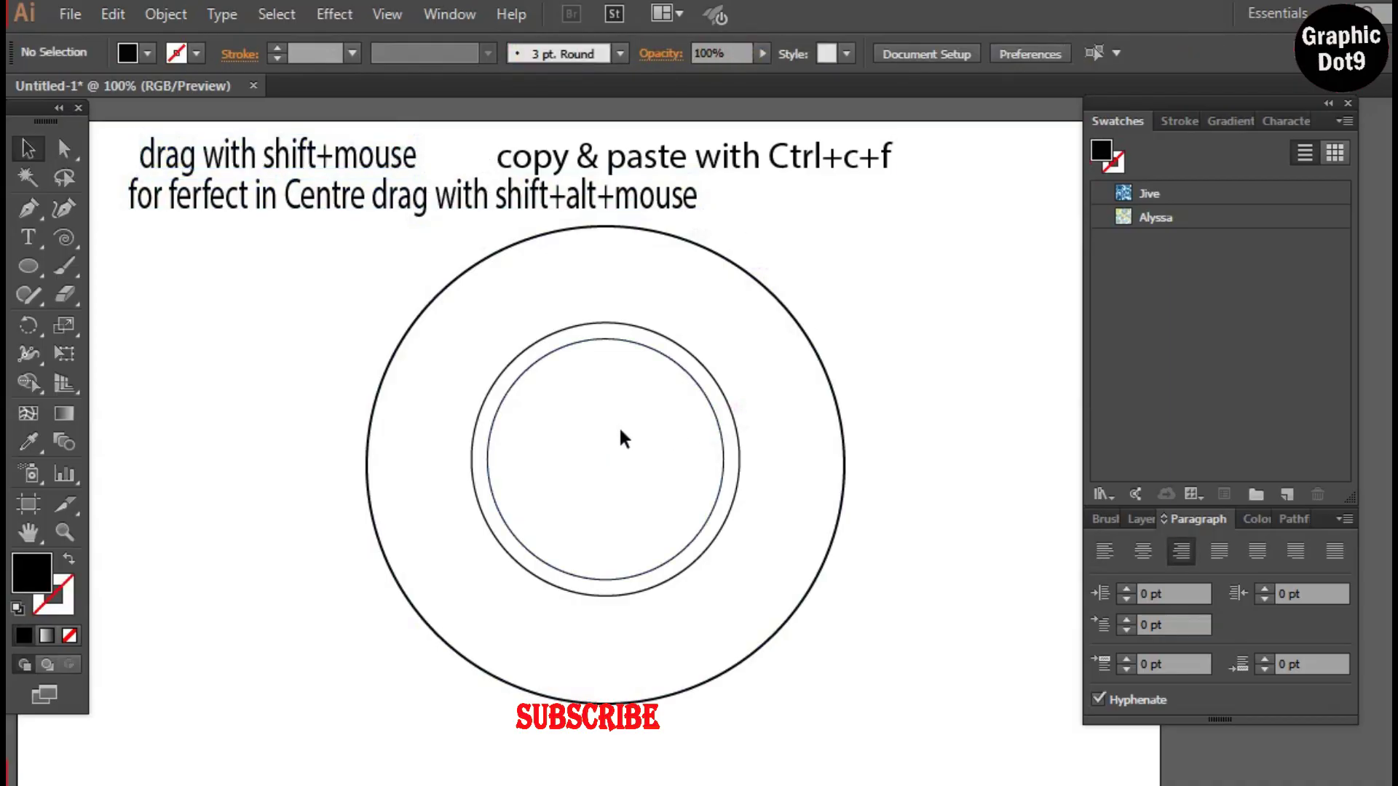
Step: Fill the innermost circle with blue, hex 0F20EF
{"action": "left_click", "coordinate": [629, 343]}
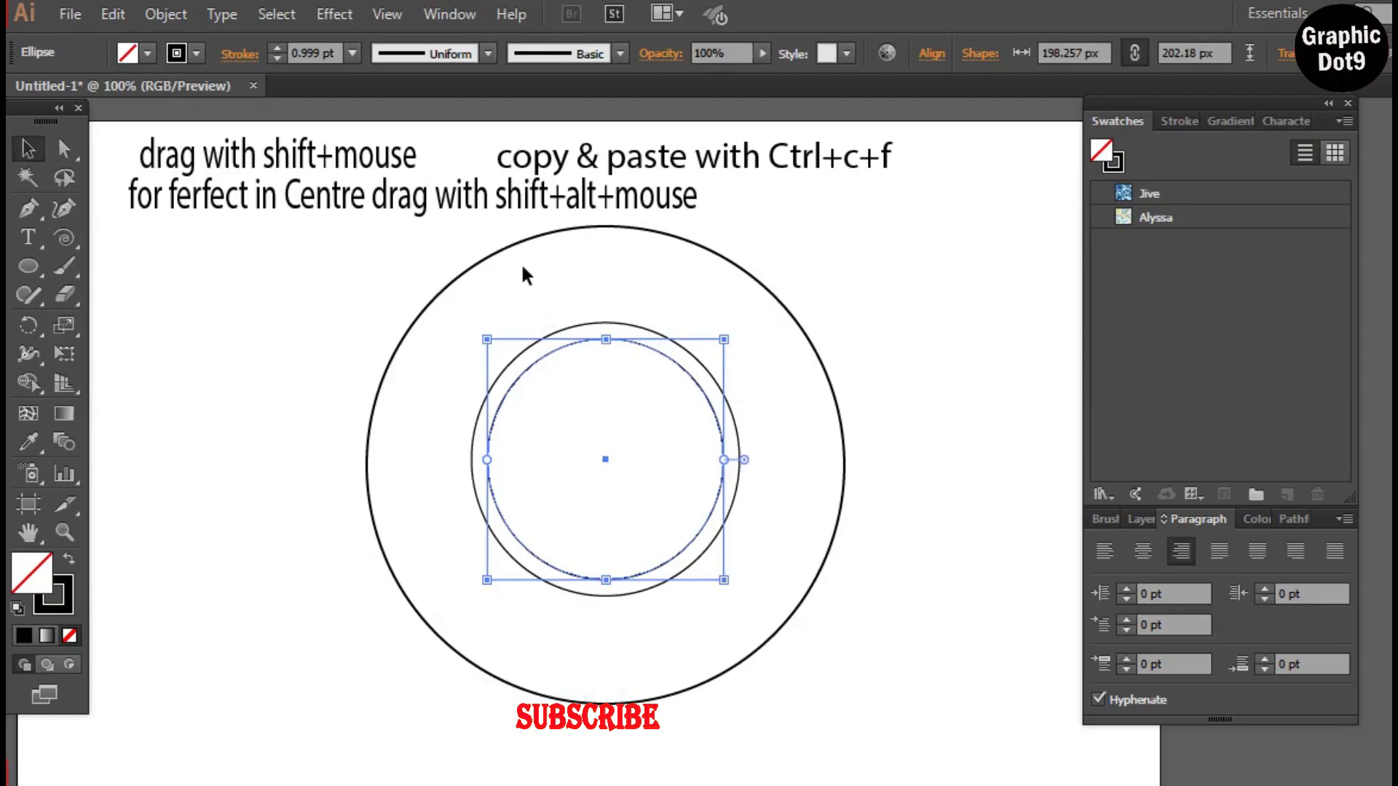
{"action": "double_click", "coordinate": [48, 581]}
{"action": "left_click", "coordinate": [742, 447]}
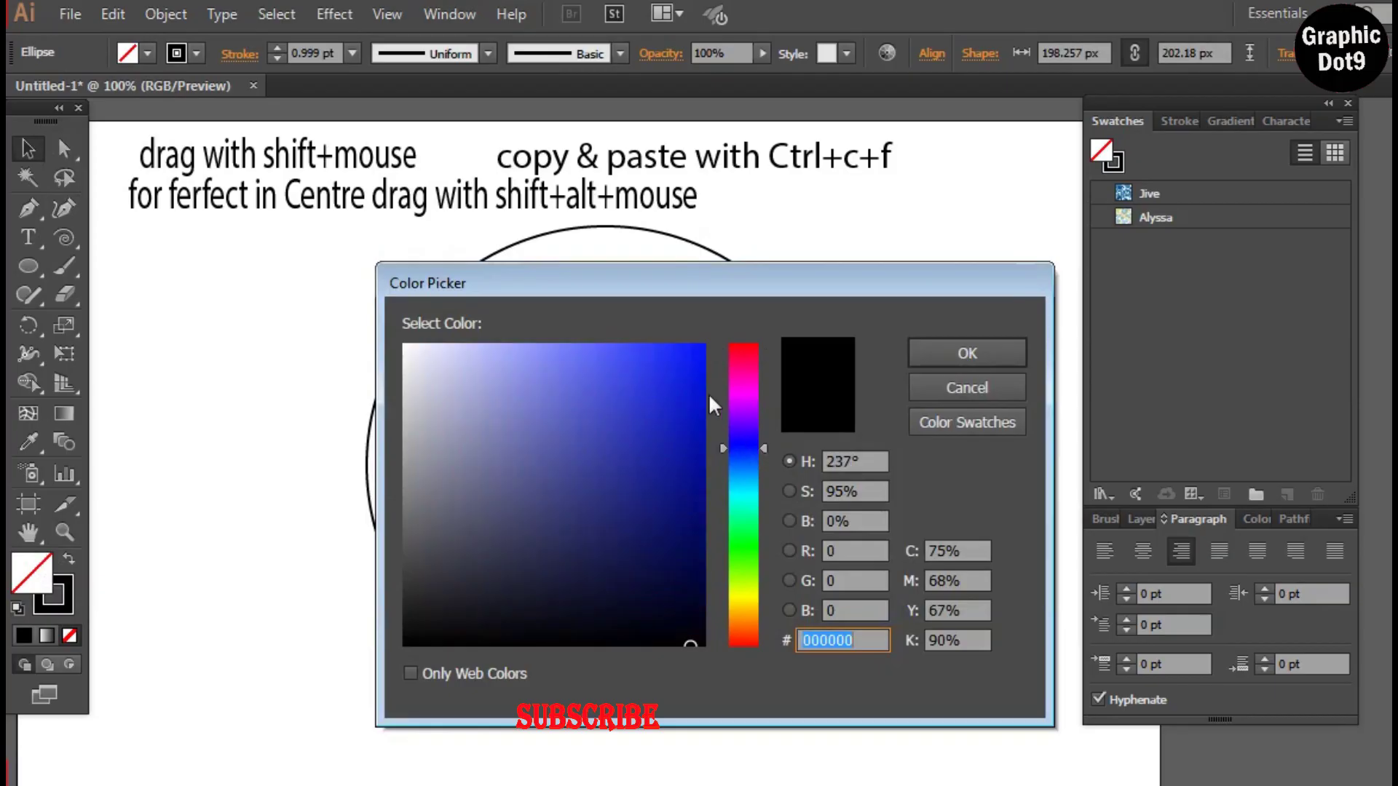
{"action": "left_click", "coordinate": [686, 362]}
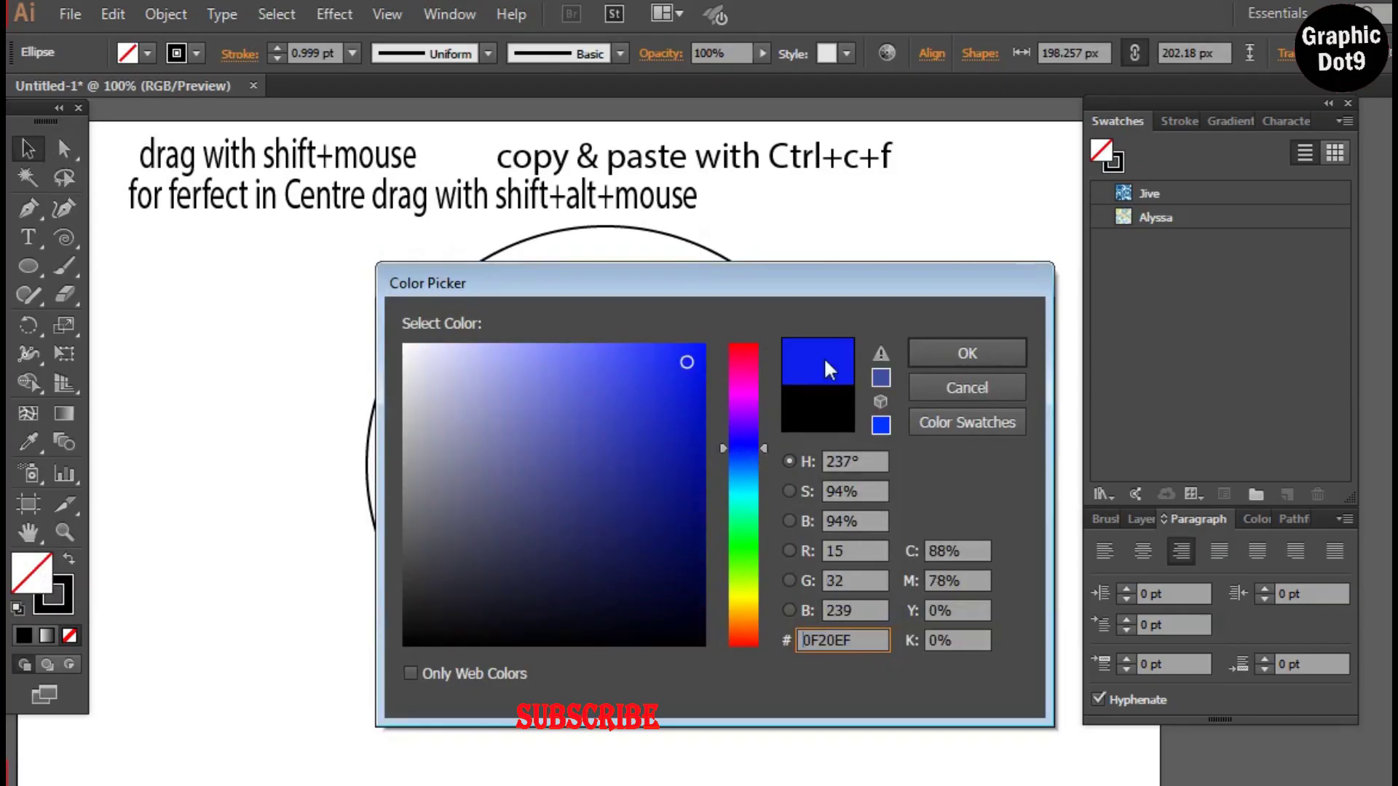
{"action": "left_click", "coordinate": [1000, 351]}
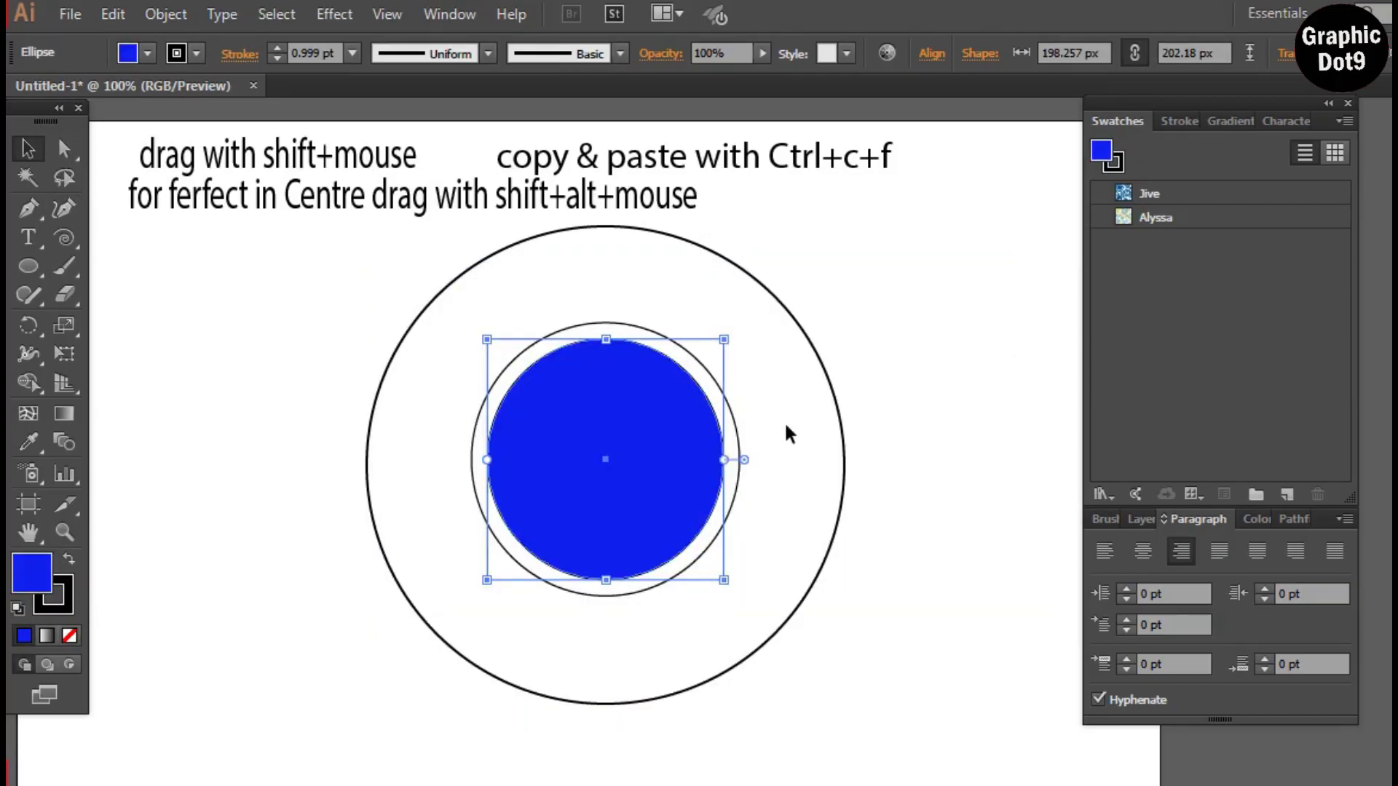
Step: Fill the large outer circle with cyan, hex 18CFE8
{"action": "left_click", "coordinate": [575, 229]}
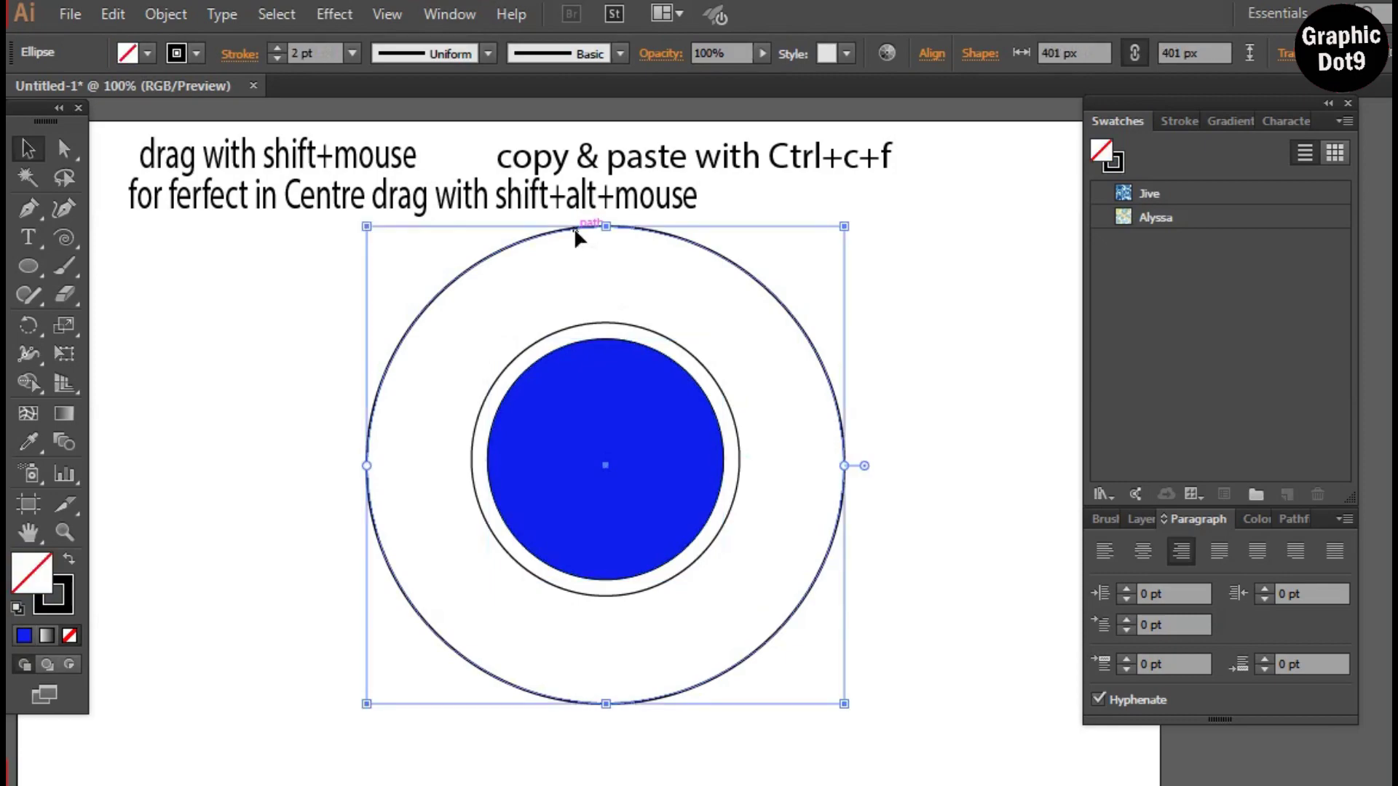
{"action": "double_click", "coordinate": [49, 575]}
{"action": "left_click", "coordinate": [724, 482]}
{"action": "left_click", "coordinate": [679, 374]}
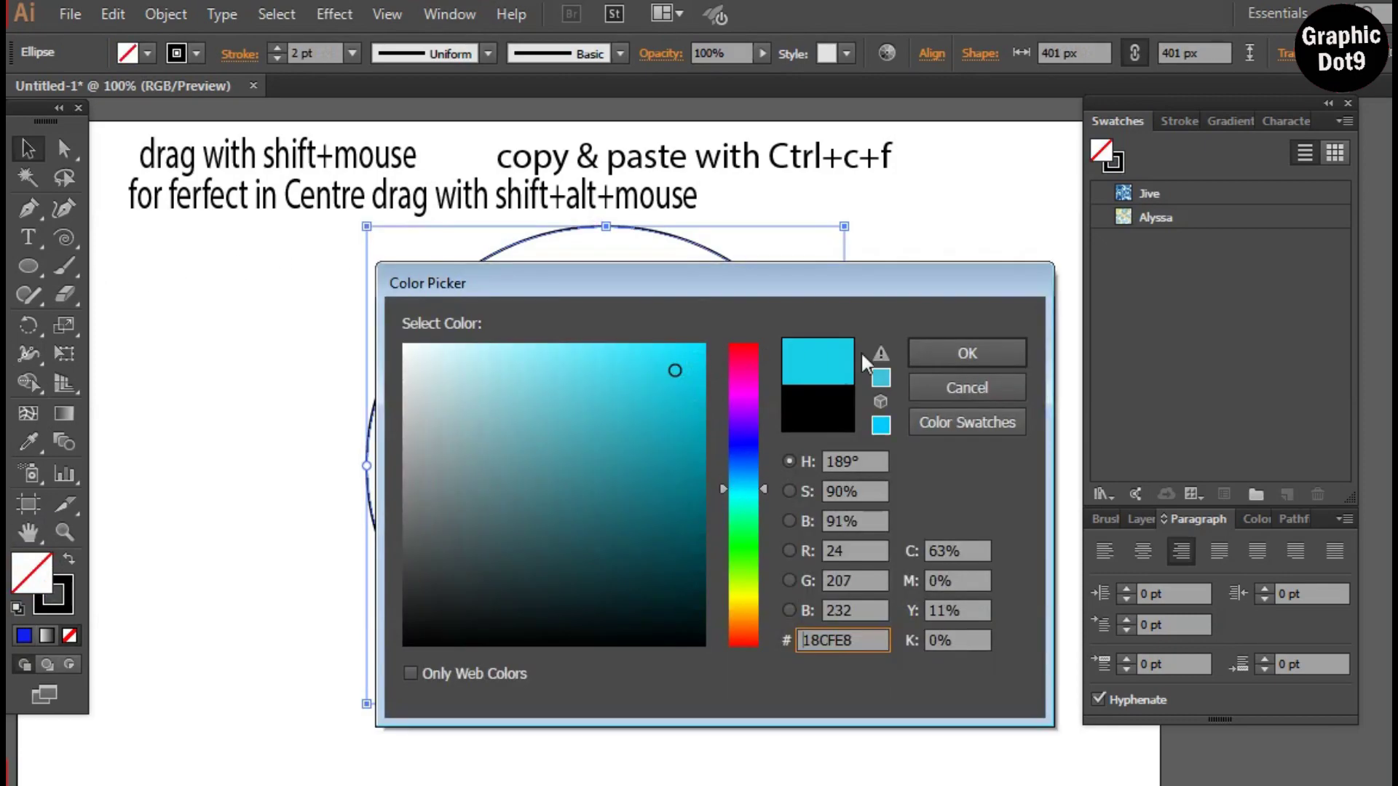
{"action": "left_click", "coordinate": [966, 353]}
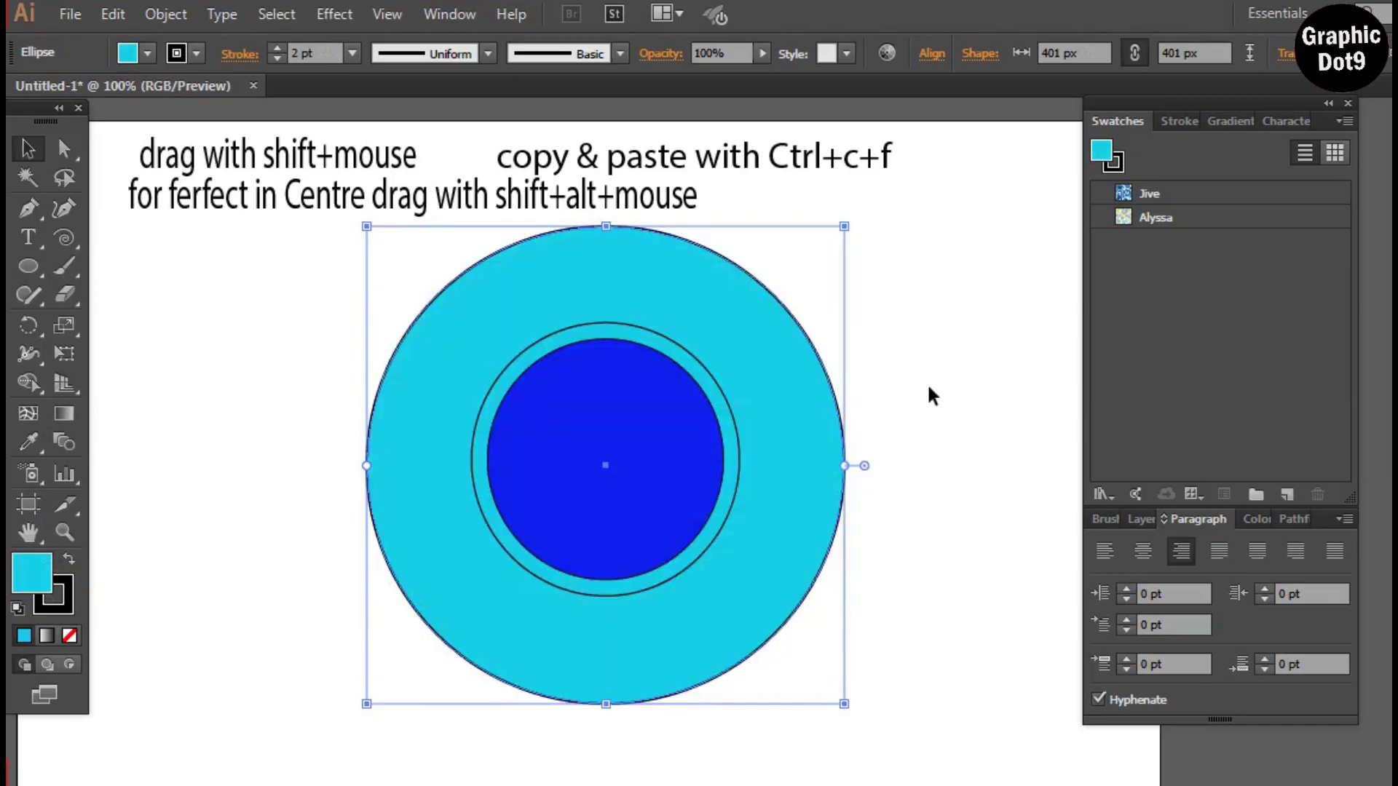
Step: Fill the middle circle around the blue one with near-white, hex F4F9F9
{"action": "left_click", "coordinate": [724, 405]}
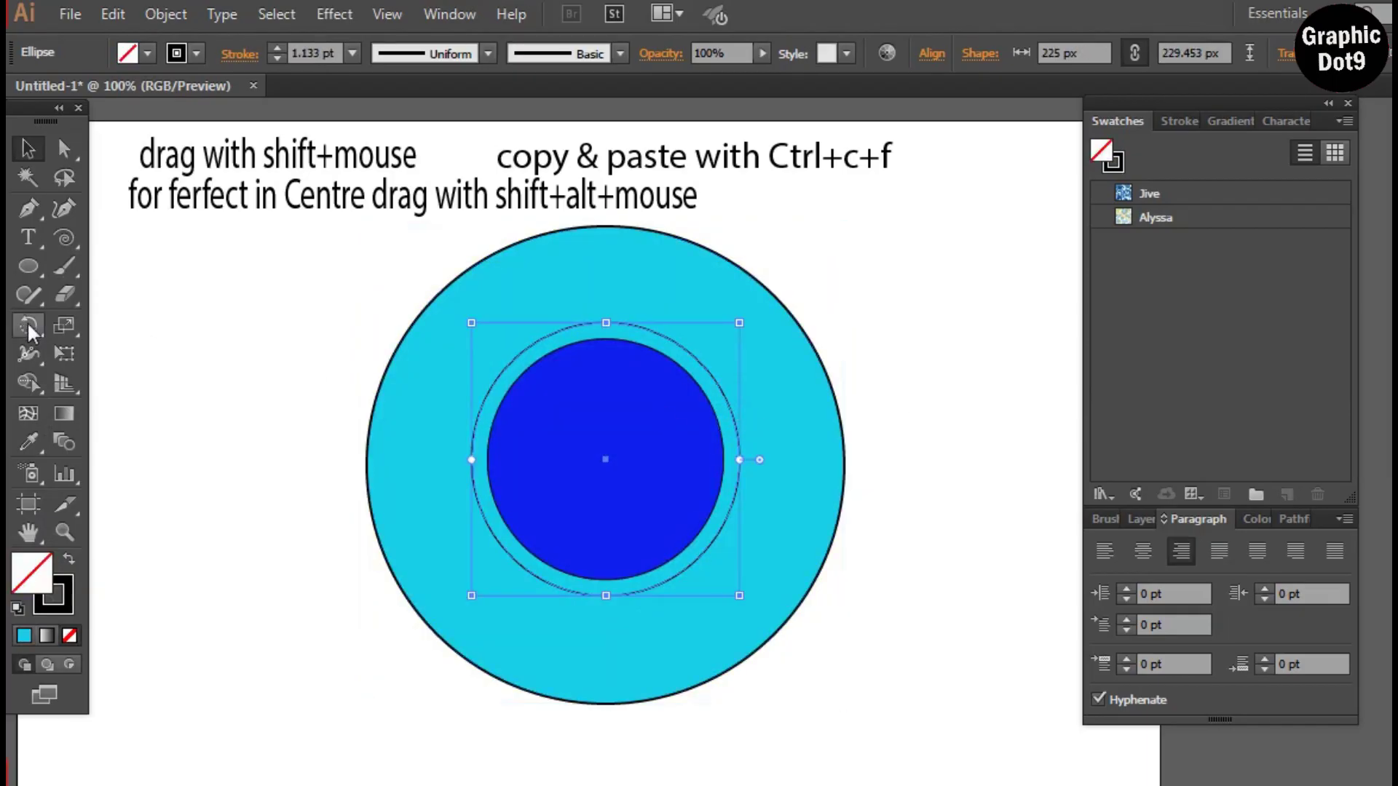
{"action": "double_click", "coordinate": [31, 568]}
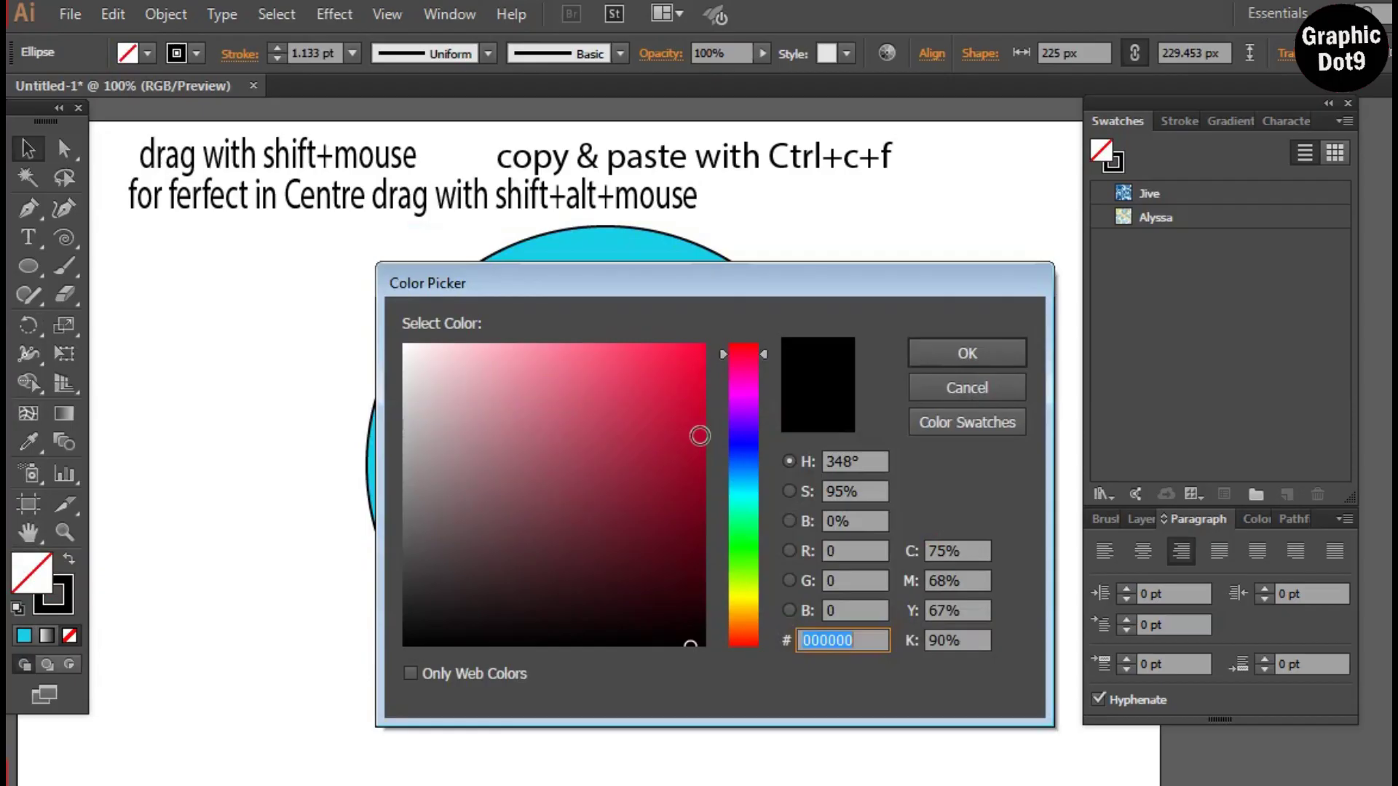
{"action": "left_click", "coordinate": [735, 497]}
{"action": "mouse_move", "coordinate": [540, 393]}
{"action": "left_mouse_down"}
{"action": "mouse_move", "coordinate": [437, 375]}
{"action": "mouse_move", "coordinate": [405, 348]}
{"action": "left_mouse_up"}
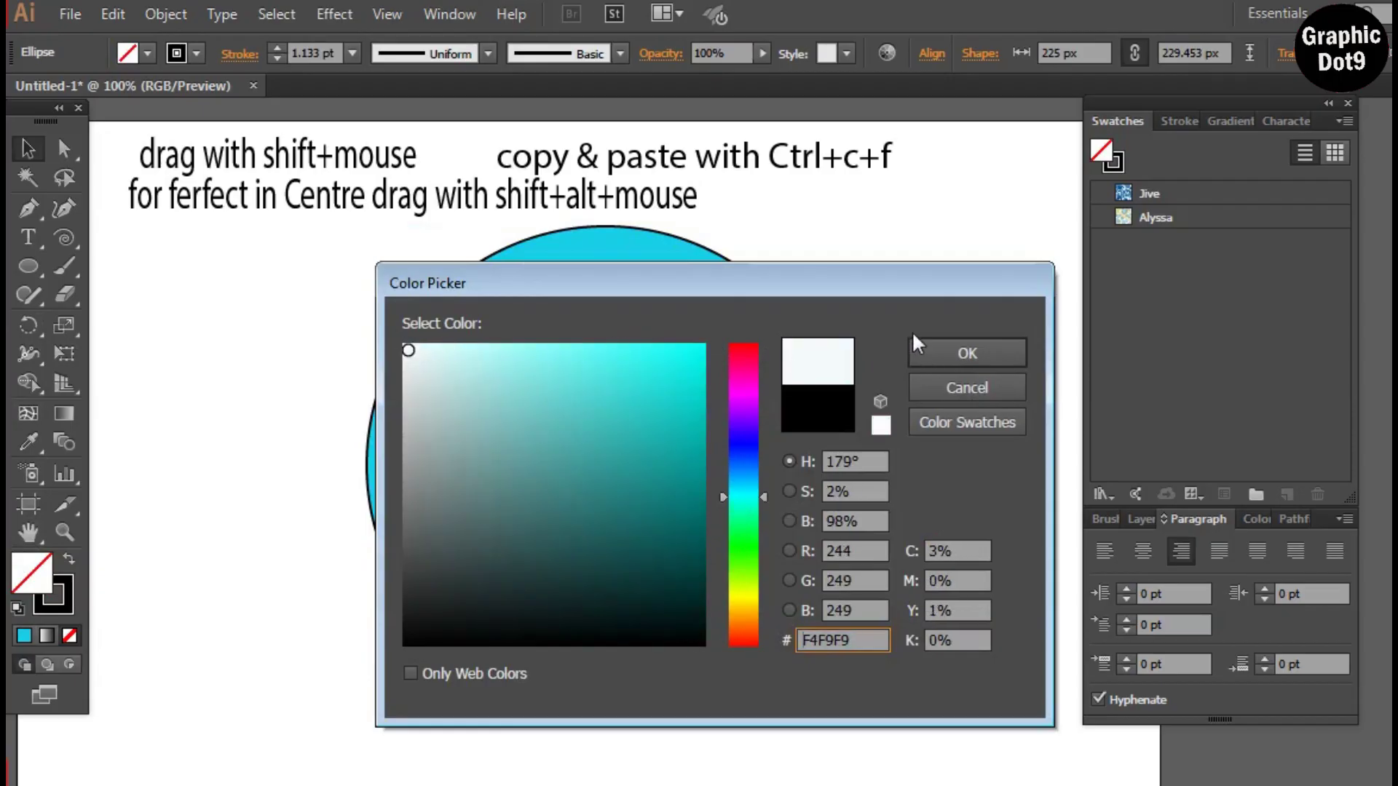
{"action": "left_click", "coordinate": [928, 347]}
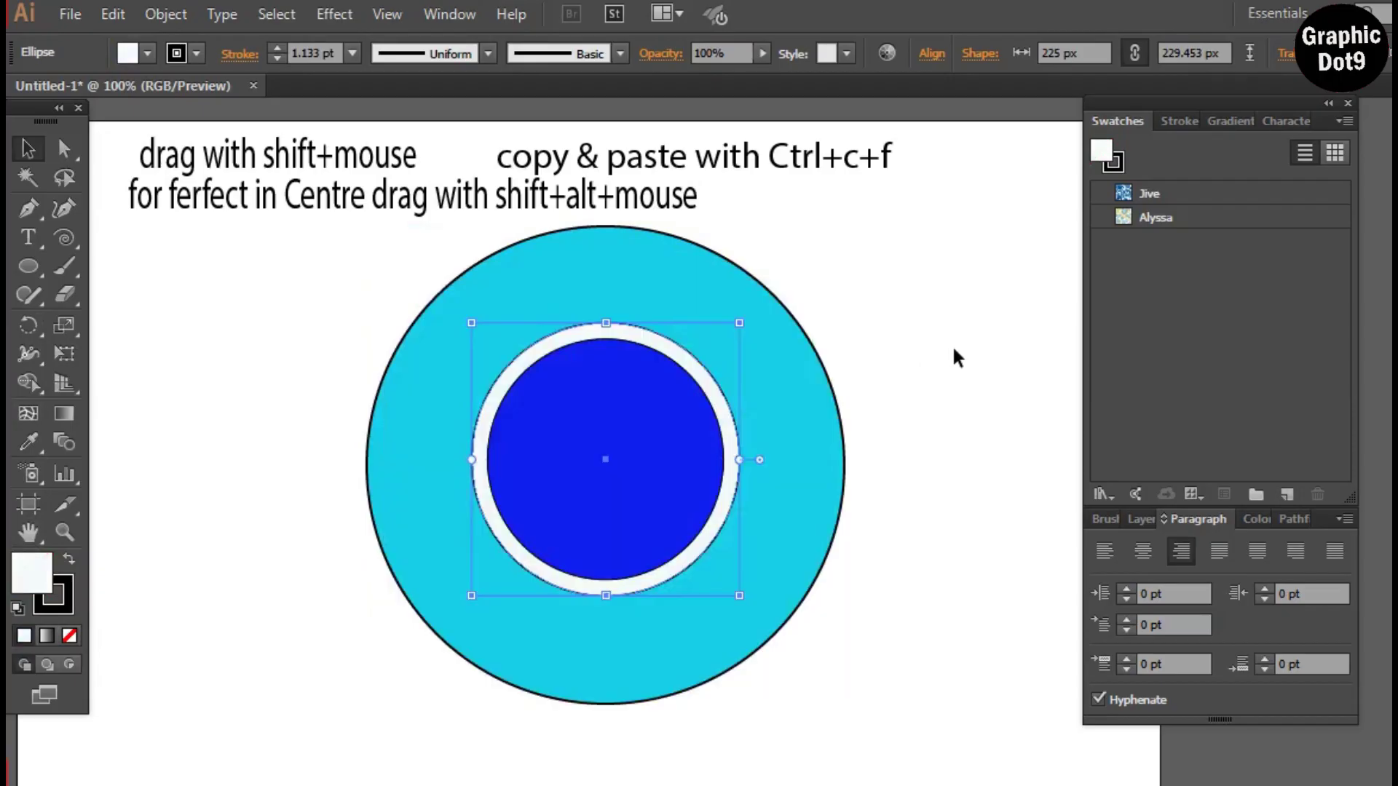
{"action": "left_click", "coordinate": [954, 350]}
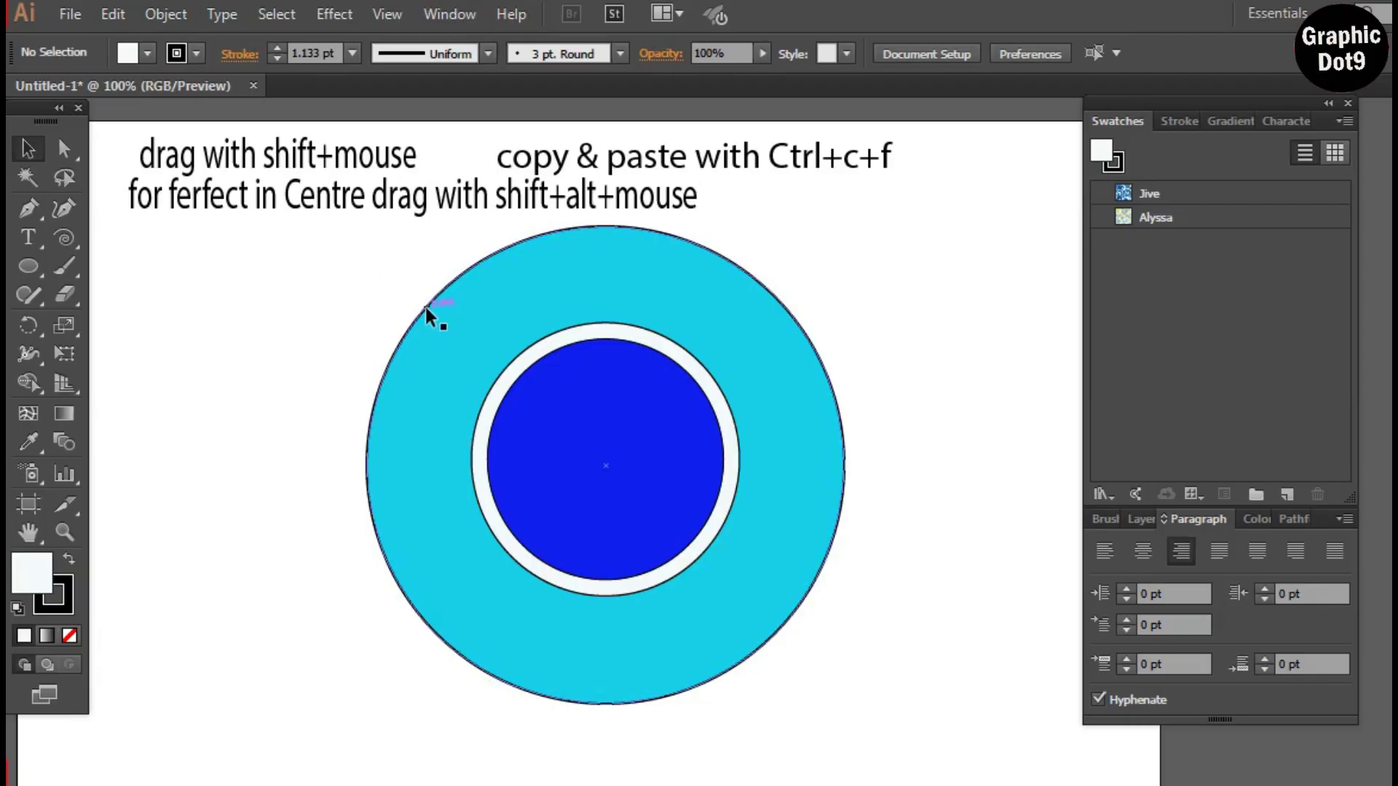
Step: Enlarge the cyan outer circle from its centre to about 445 by 445 px
{"action": "left_click", "coordinate": [657, 315]}
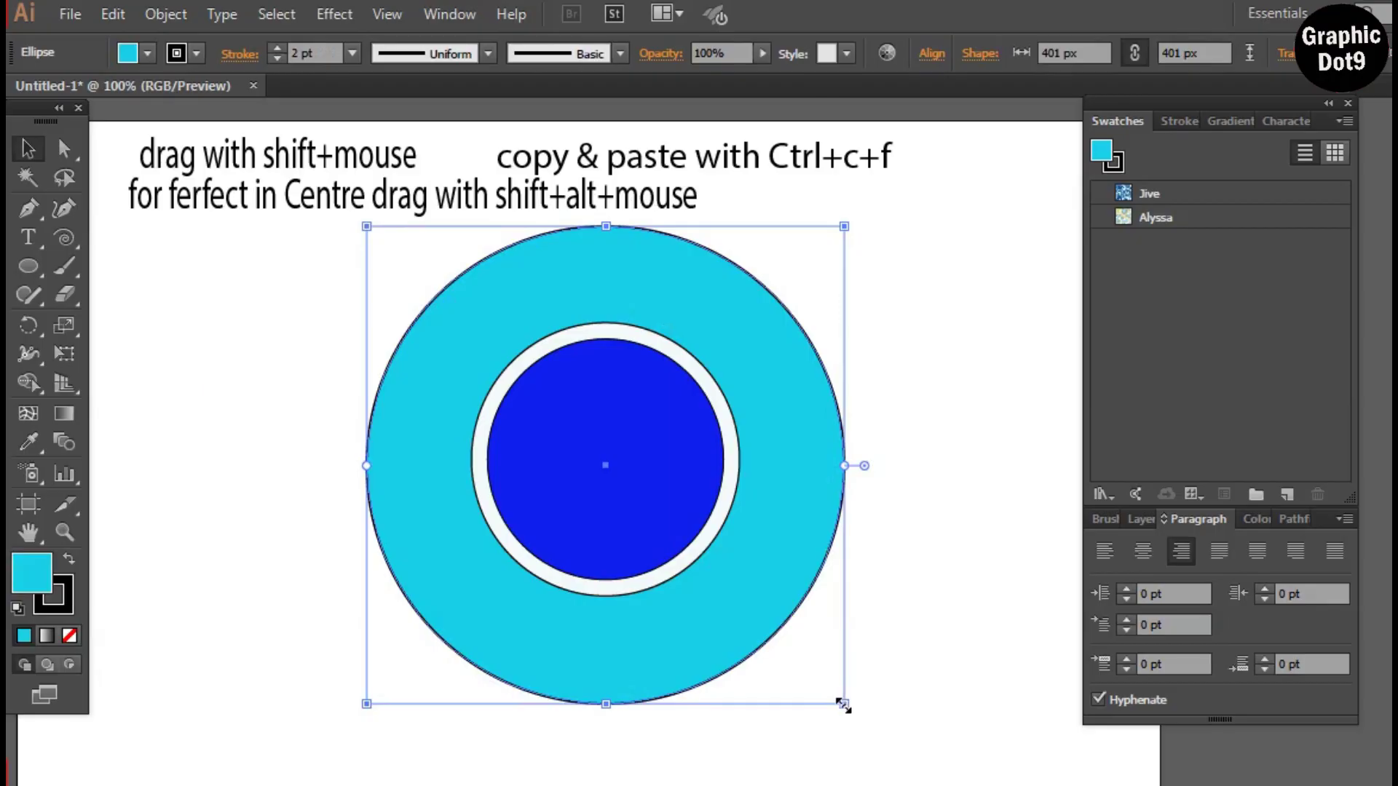
{"action": "left_click_drag", "start_coordinate": [842, 704], "coordinate": [872, 745]}
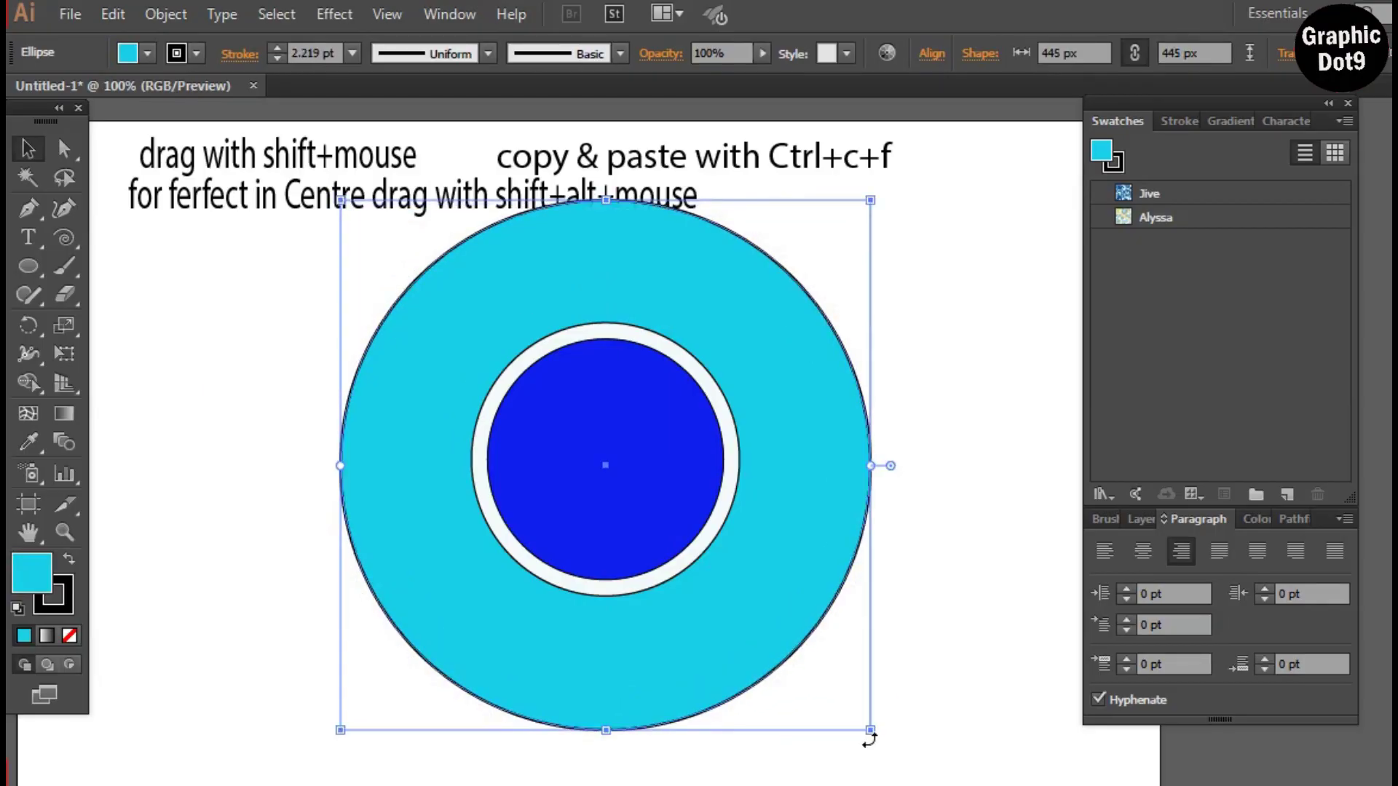
{"action": "left_click", "coordinate": [958, 500]}
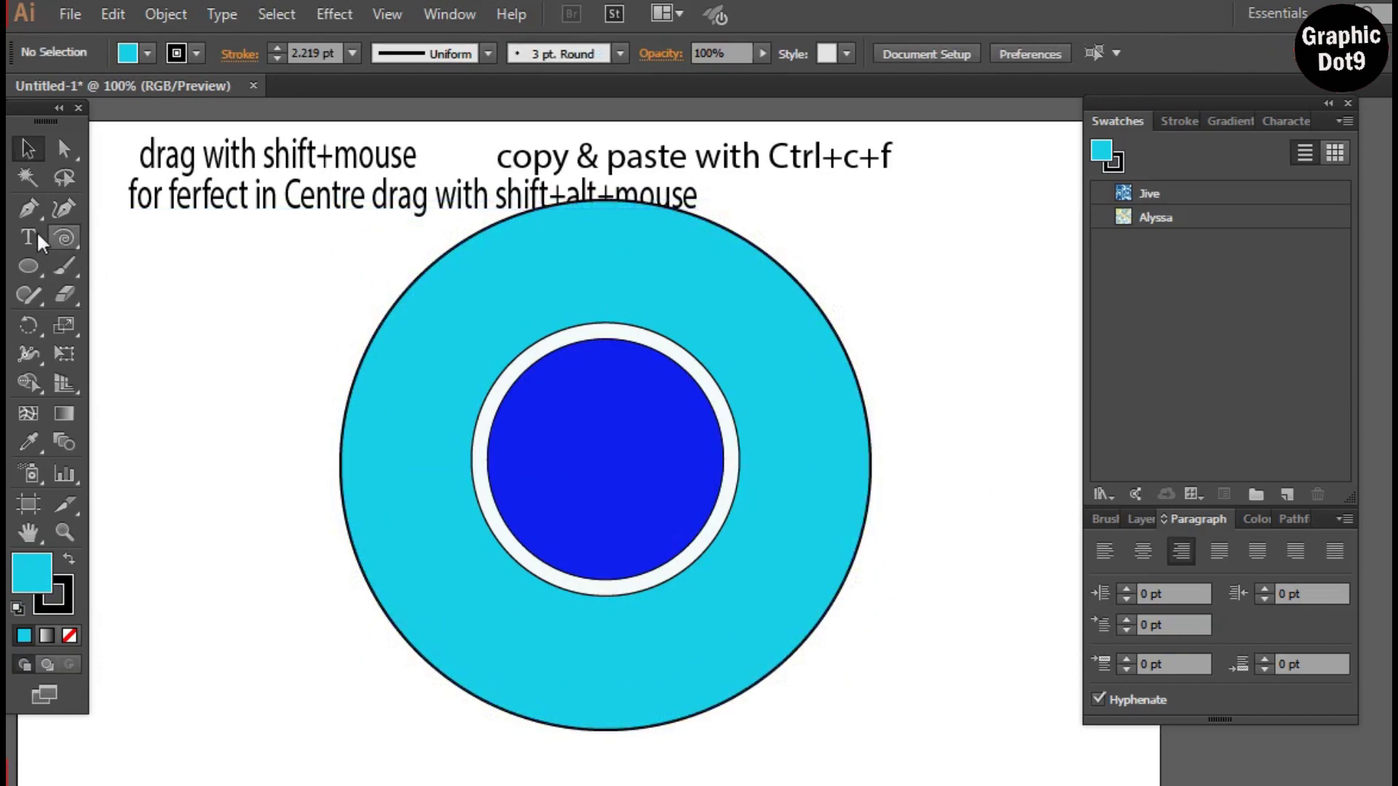
Step: Draw three straight Pen tool lines from the white ring's top, lower-left and lower-right edges to points beyond the outer circle, pinwheel fashion
{"action": "left_click", "coordinate": [23, 212]}
{"action": "left_click", "coordinate": [594, 322]}
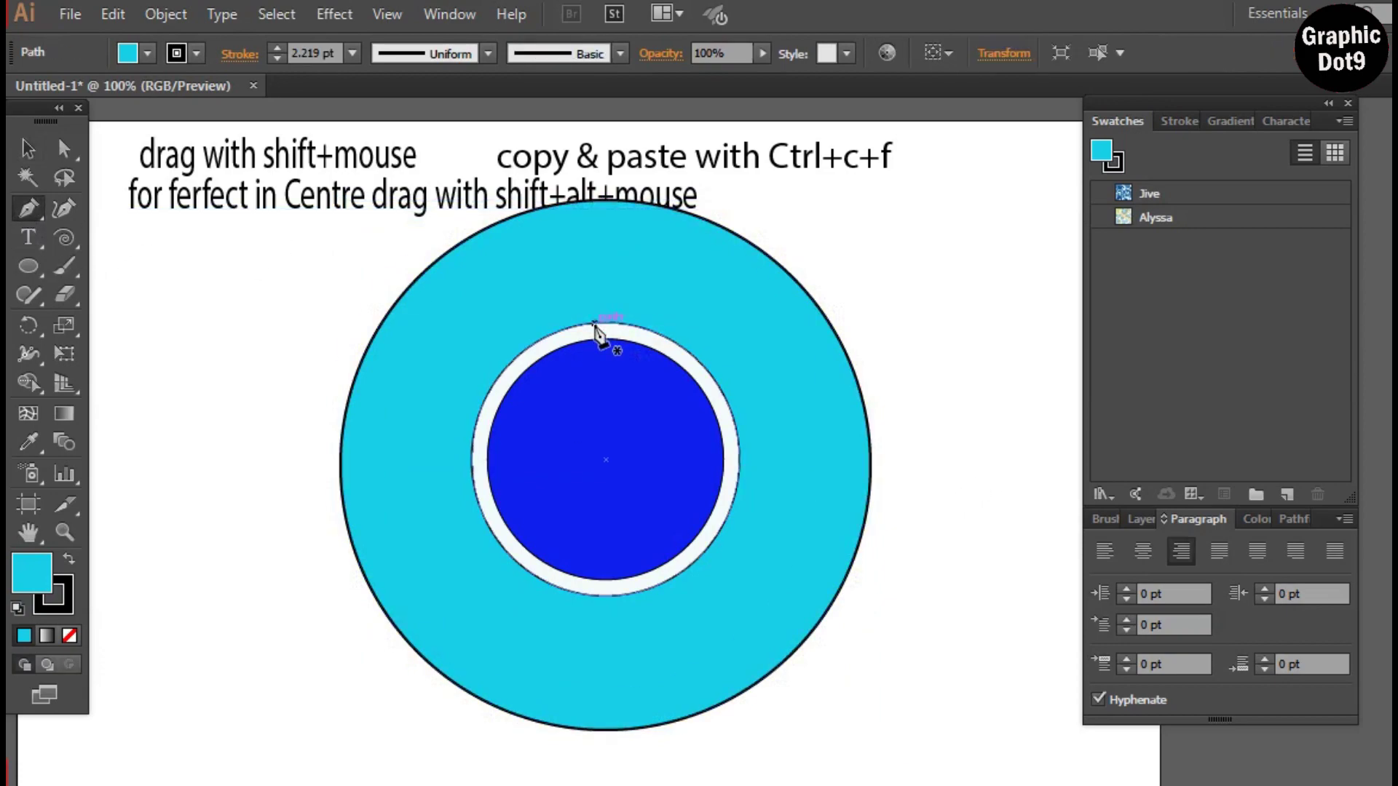
{"action": "left_click", "coordinate": [957, 339]}
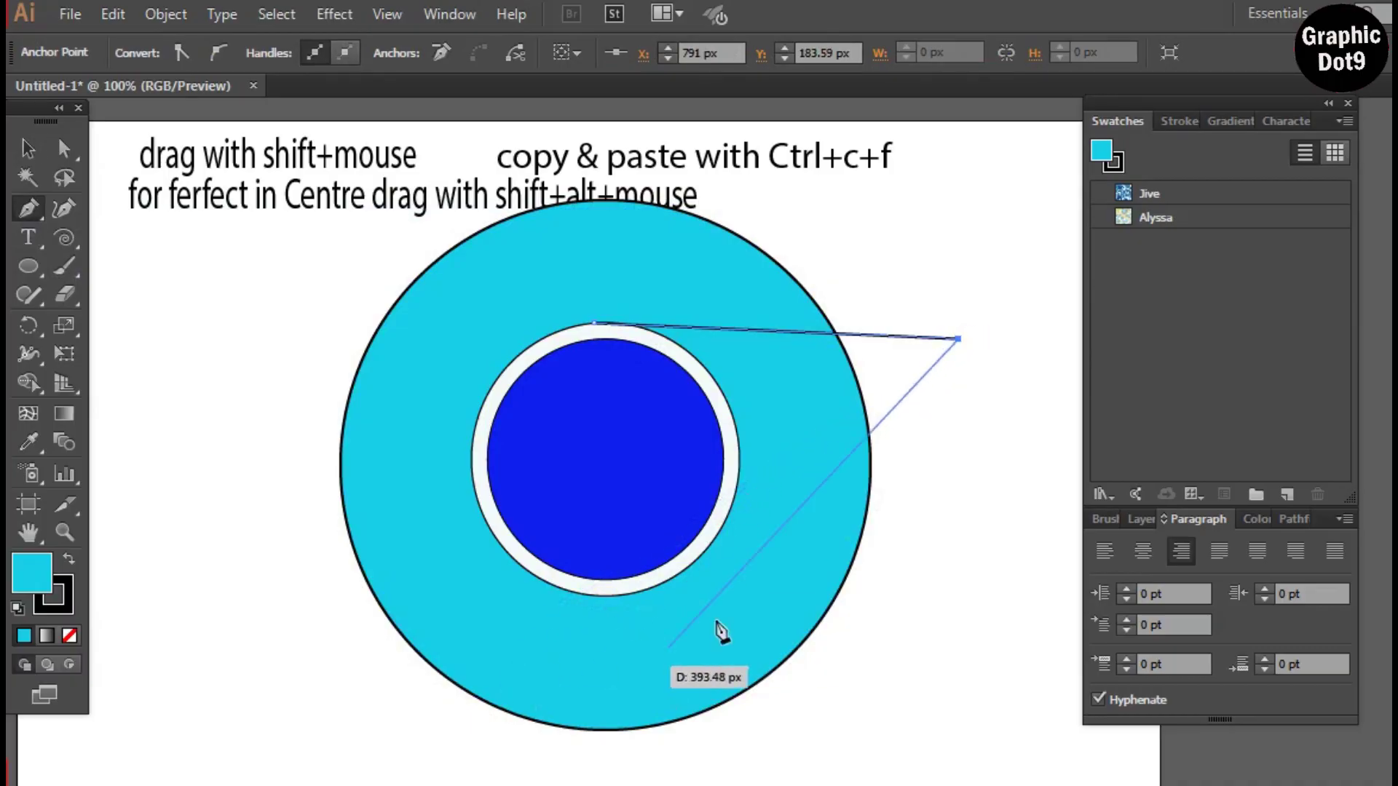
{"action": "key", "text": "Escape"}
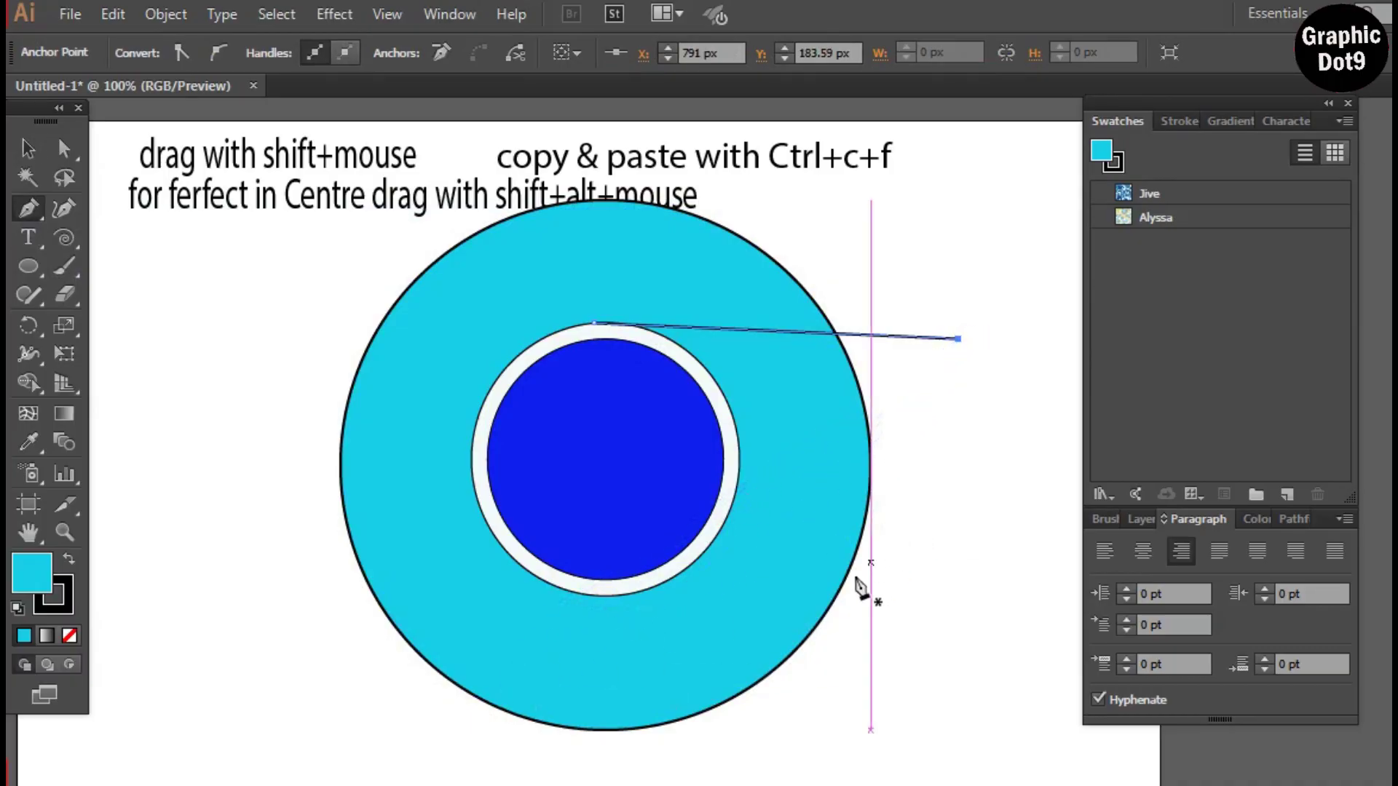
{"action": "left_click", "coordinate": [482, 515]}
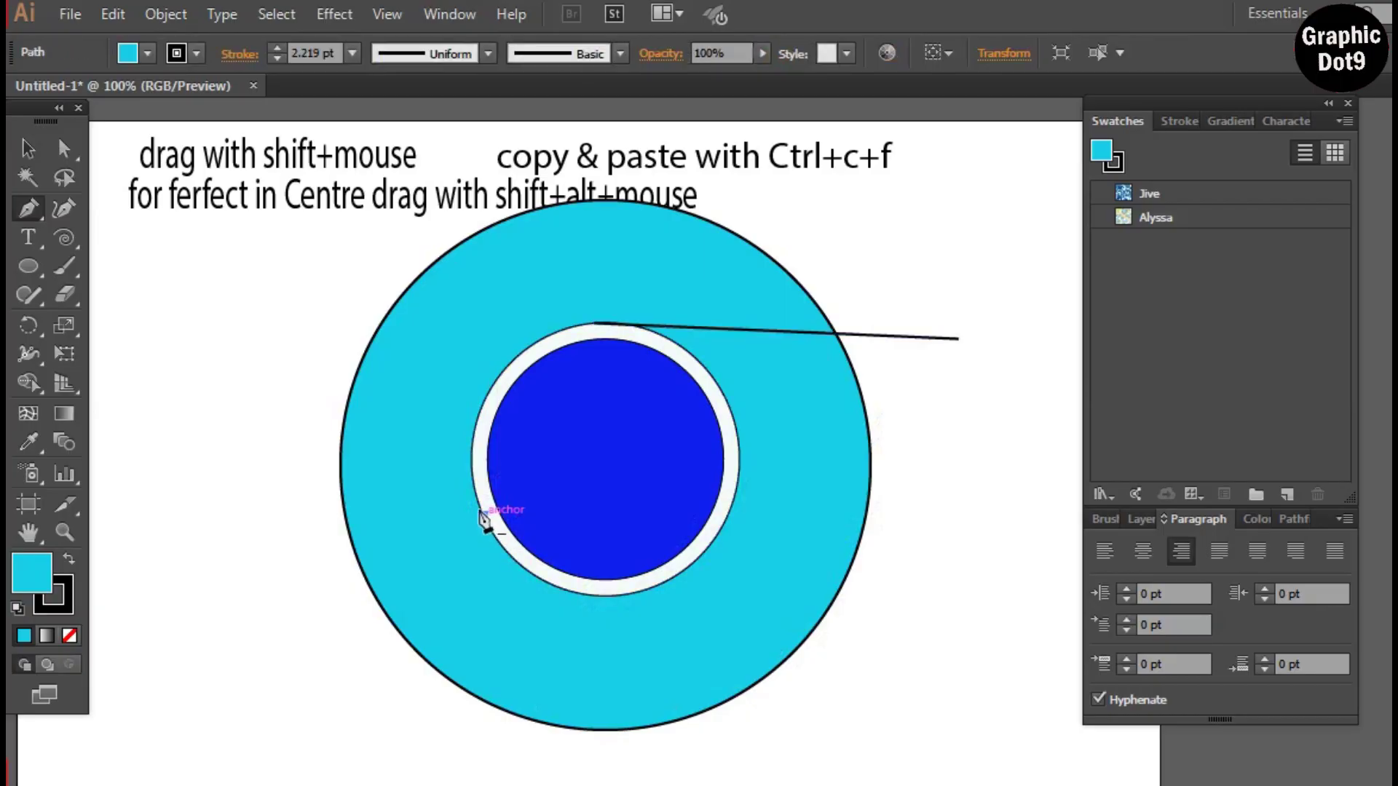
{"action": "left_click", "coordinate": [394, 248]}
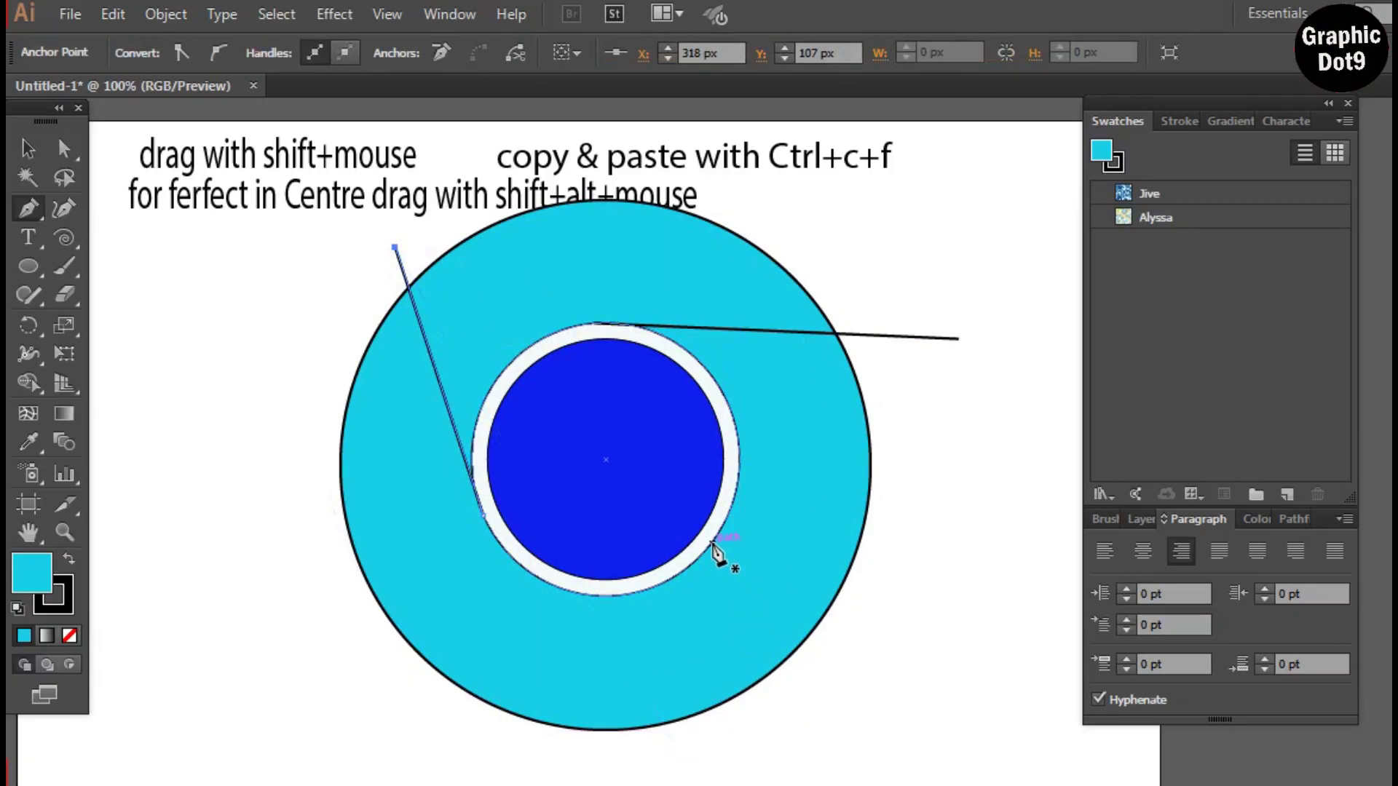
{"action": "mouse_move", "coordinate": [695, 557]}
{"action": "left_mouse_down"}
{"action": "mouse_move", "coordinate": [686, 580]}
{"action": "mouse_move", "coordinate": [483, 739]}
{"action": "mouse_move", "coordinate": [524, 778]}
{"action": "mouse_move", "coordinate": [509, 749]}
{"action": "mouse_move", "coordinate": [500, 765]}
{"action": "left_mouse_up"}
{"action": "left_click", "coordinate": [496, 762]}
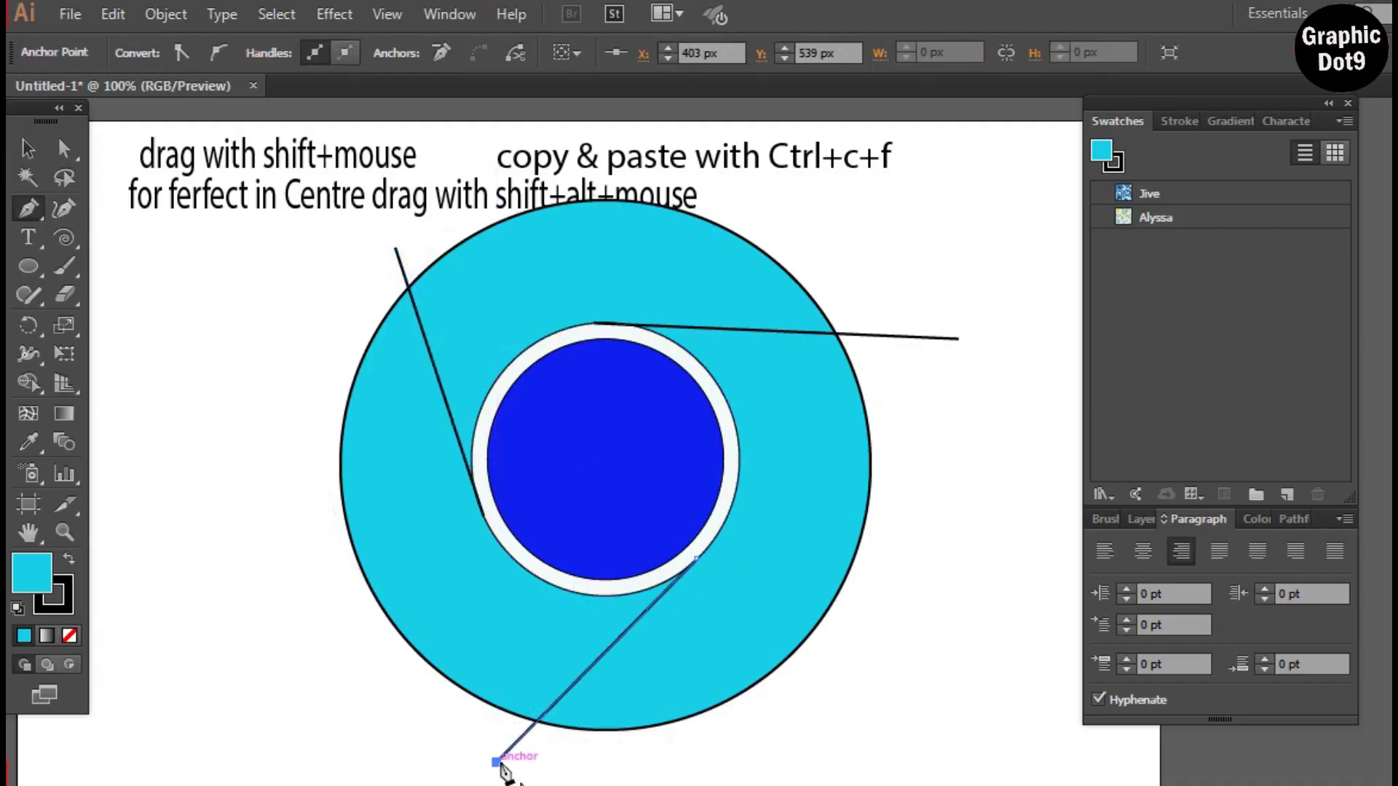
{"action": "key", "text": "Escape"}
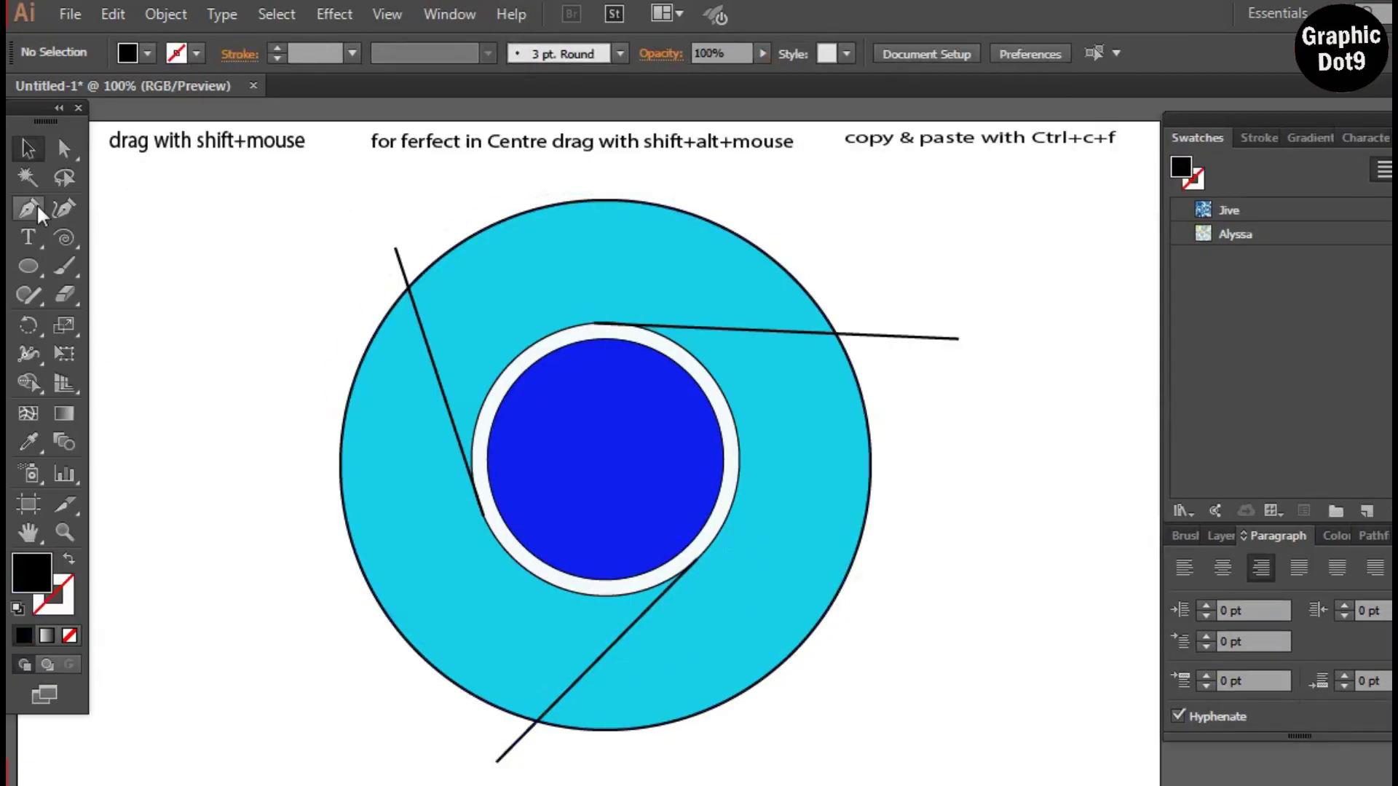
Step: Select all circles and lines and fill the upper segment of the outer ring with red, hex F90836, using Shape Builder
{"action": "left_click", "coordinate": [395, 253]}
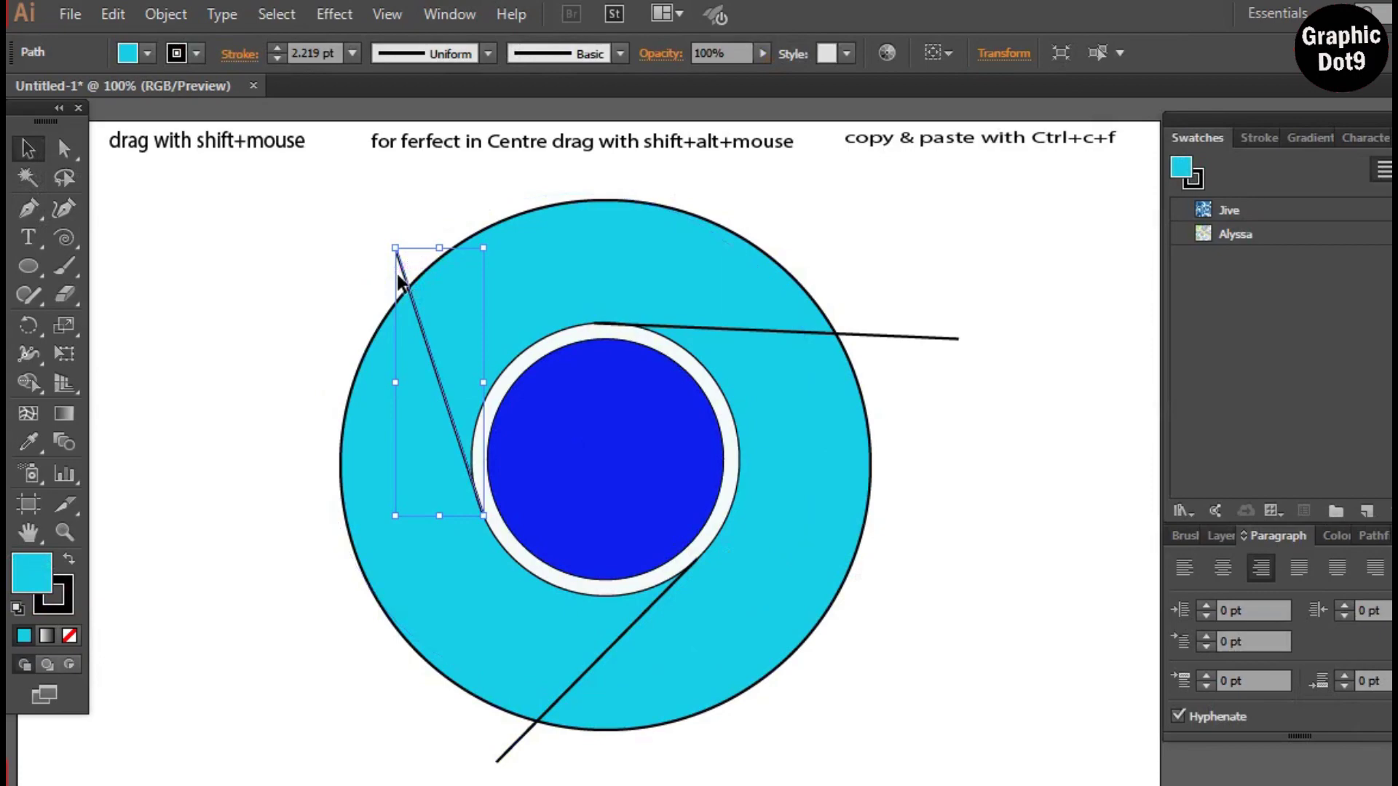
{"action": "left_click", "coordinate": [271, 247]}
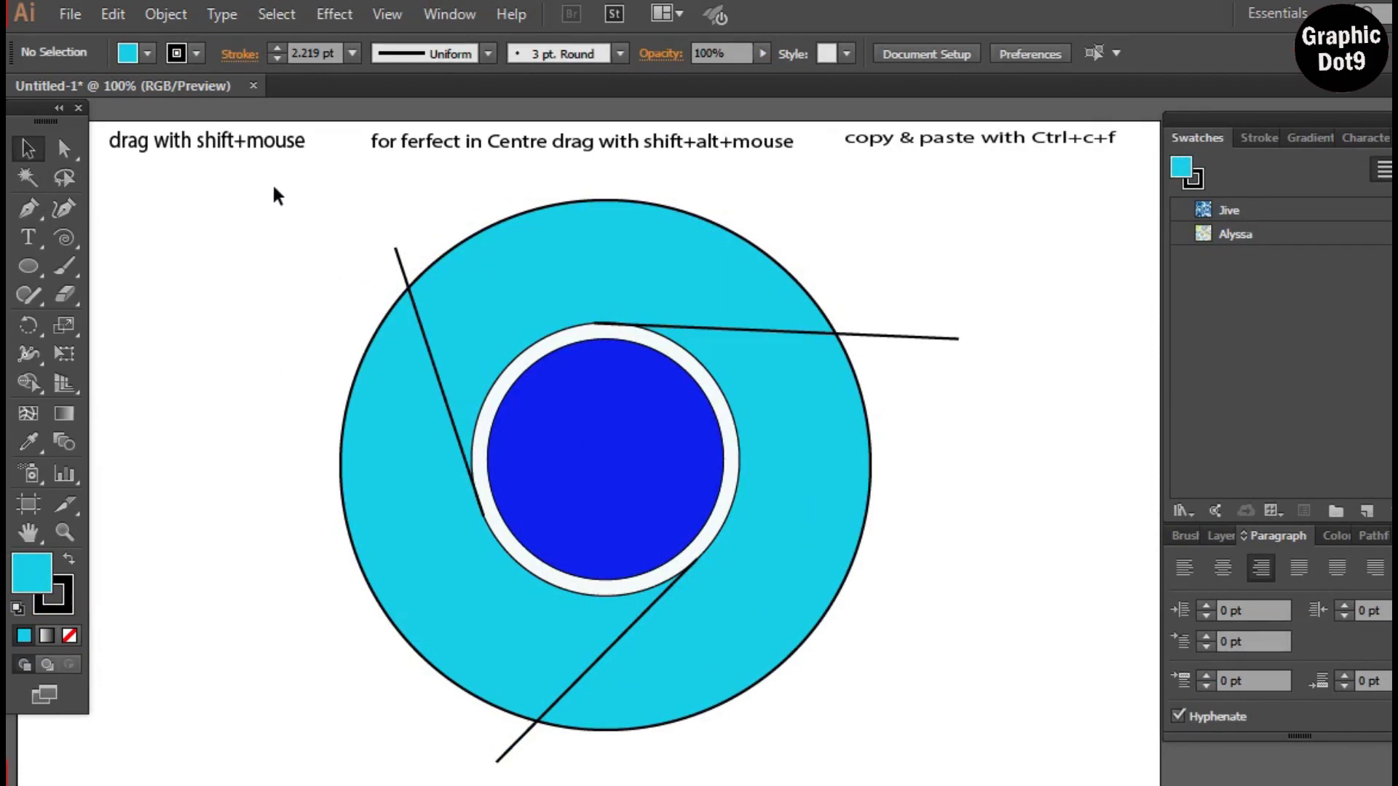
{"action": "left_click_drag", "start_coordinate": [280, 182], "coordinate": [983, 771]}
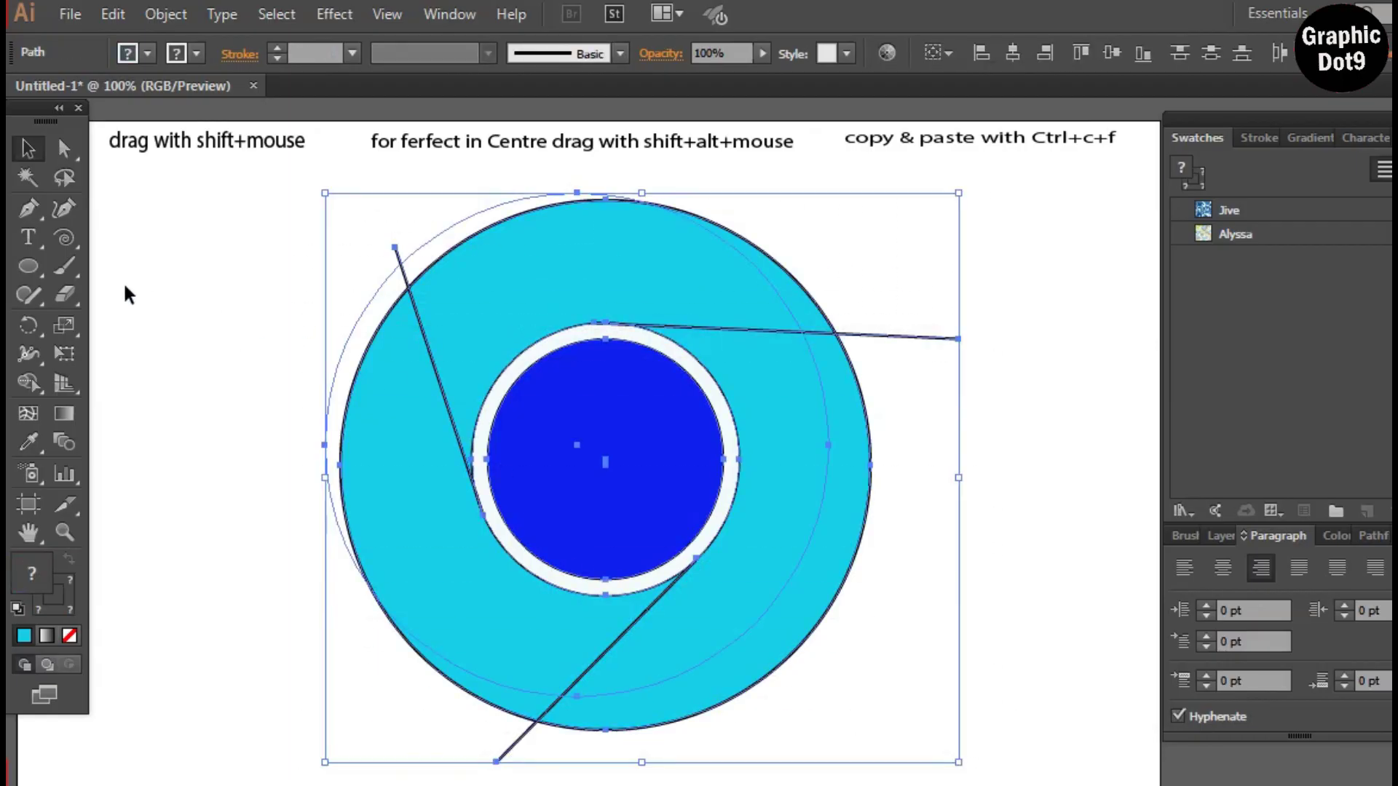
{"action": "left_click", "coordinate": [29, 381]}
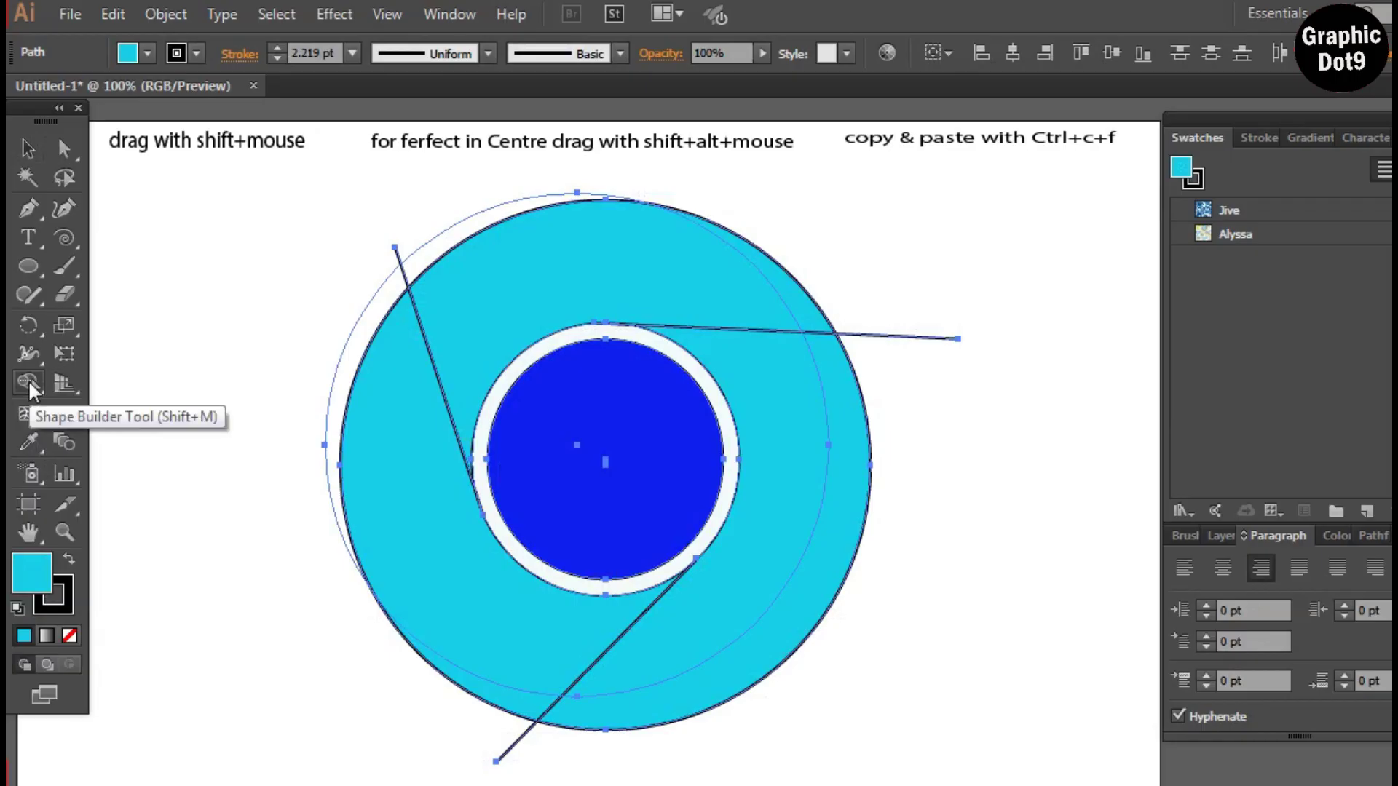
{"action": "double_click", "coordinate": [32, 575]}
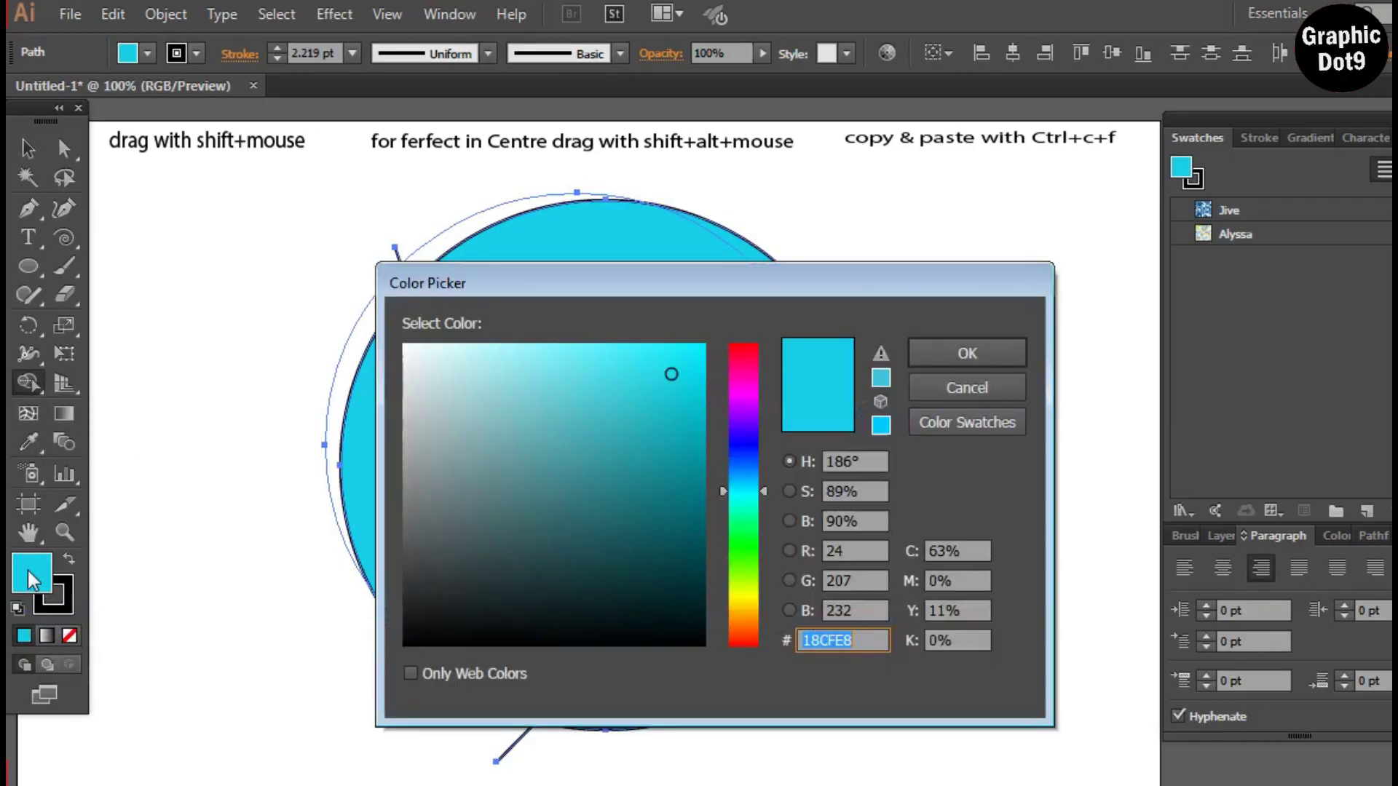
{"action": "left_click", "coordinate": [750, 349]}
{"action": "left_click", "coordinate": [700, 348]}
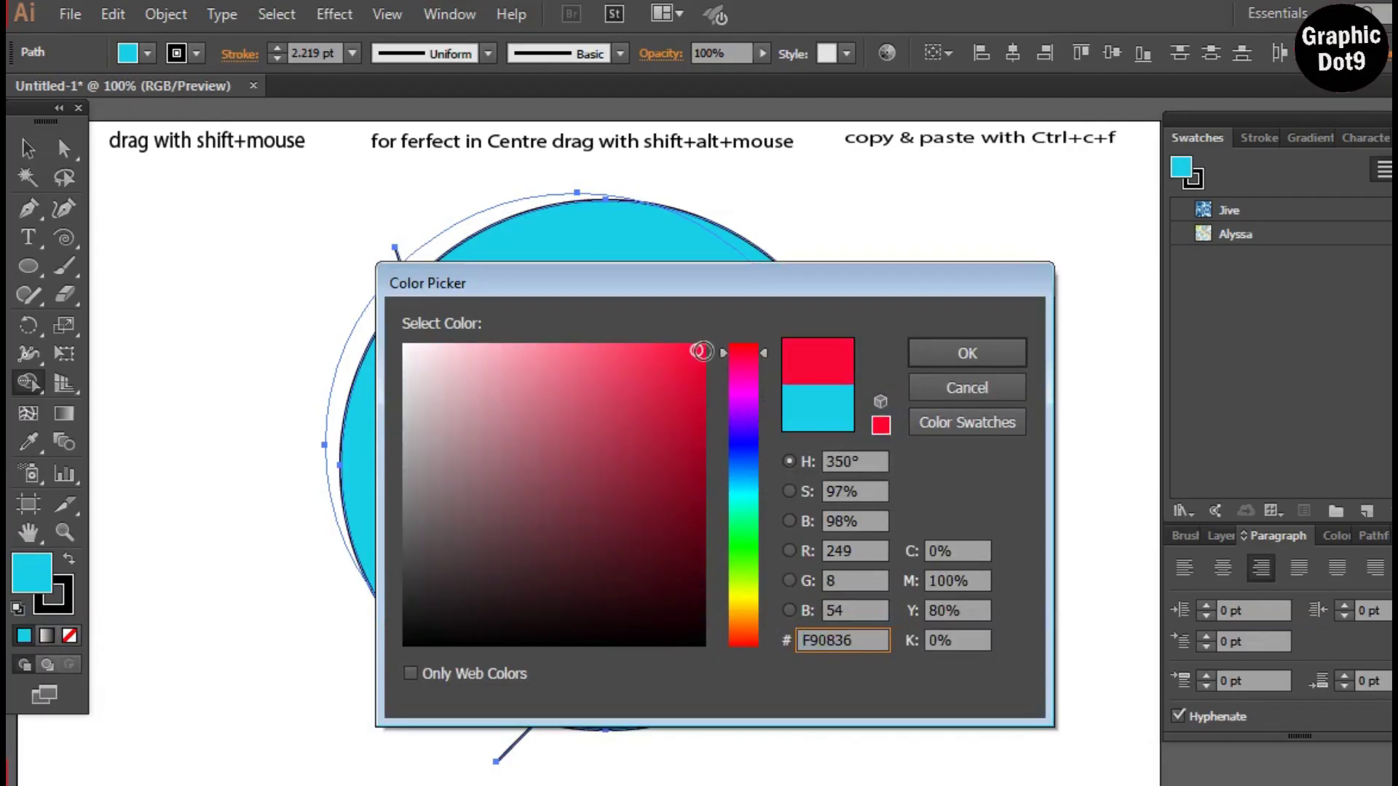
{"action": "left_click", "coordinate": [947, 353]}
{"action": "left_click", "coordinate": [571, 275]}
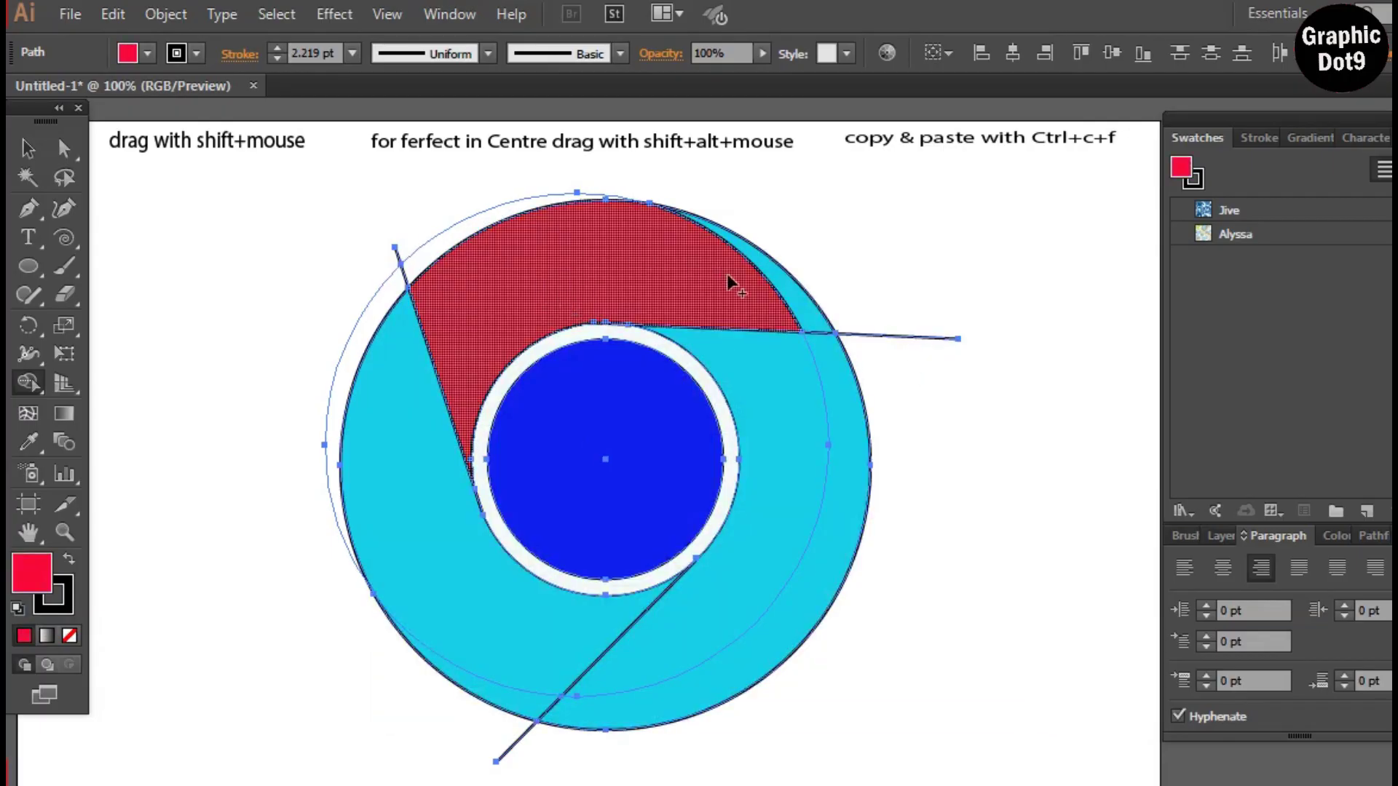
{"action": "mouse_move", "coordinate": [789, 303]}
{"action": "left_mouse_down"}
{"action": "mouse_move", "coordinate": [692, 290]}
{"action": "mouse_move", "coordinate": [521, 315]}
{"action": "left_mouse_up"}
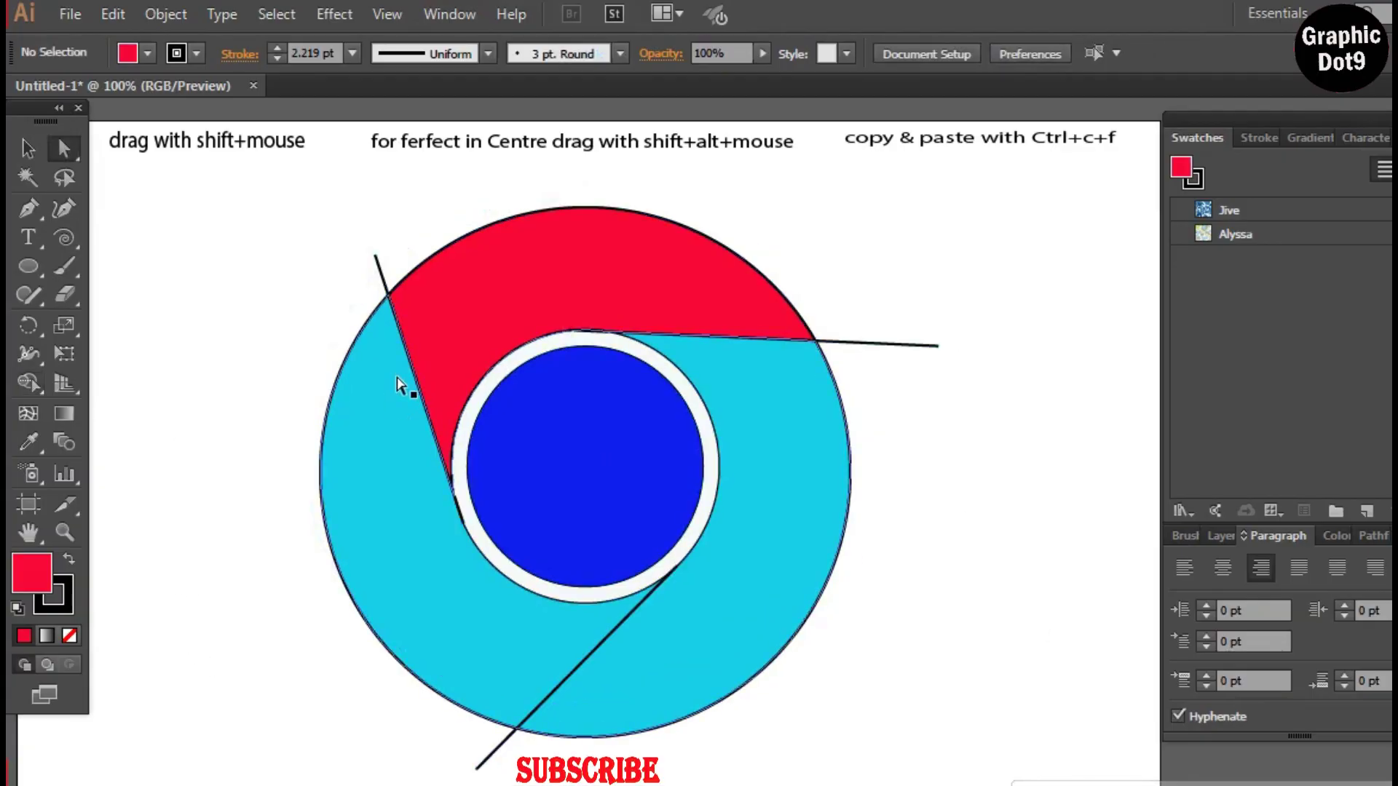
Step: Select the whole artwork and fill the lower-left segment of the outer ring with dark green, hex 1B7206, using Shape Builder
{"action": "left_click_drag", "start_coordinate": [213, 185], "coordinate": [985, 764]}
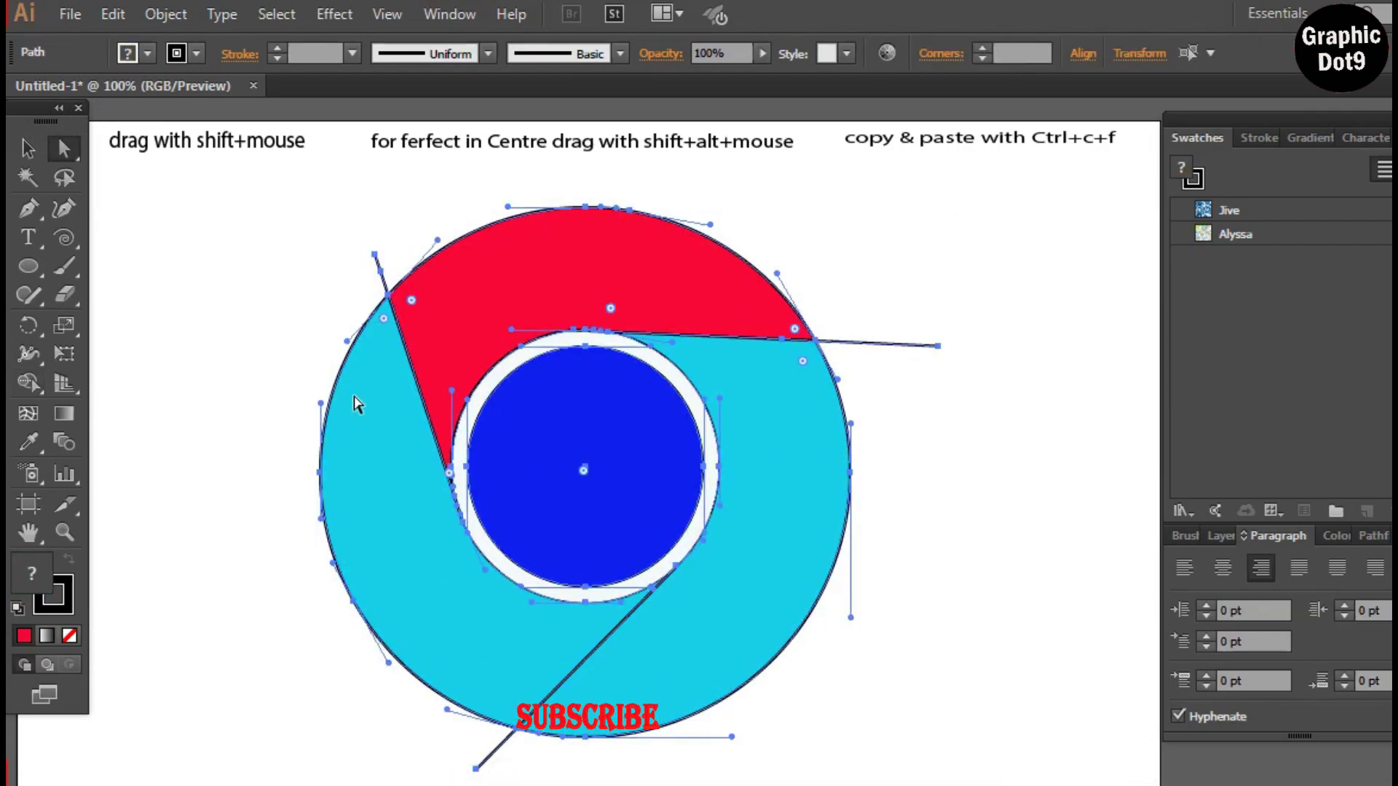
{"action": "left_click", "coordinate": [256, 237]}
{"action": "left_click", "coordinate": [27, 150]}
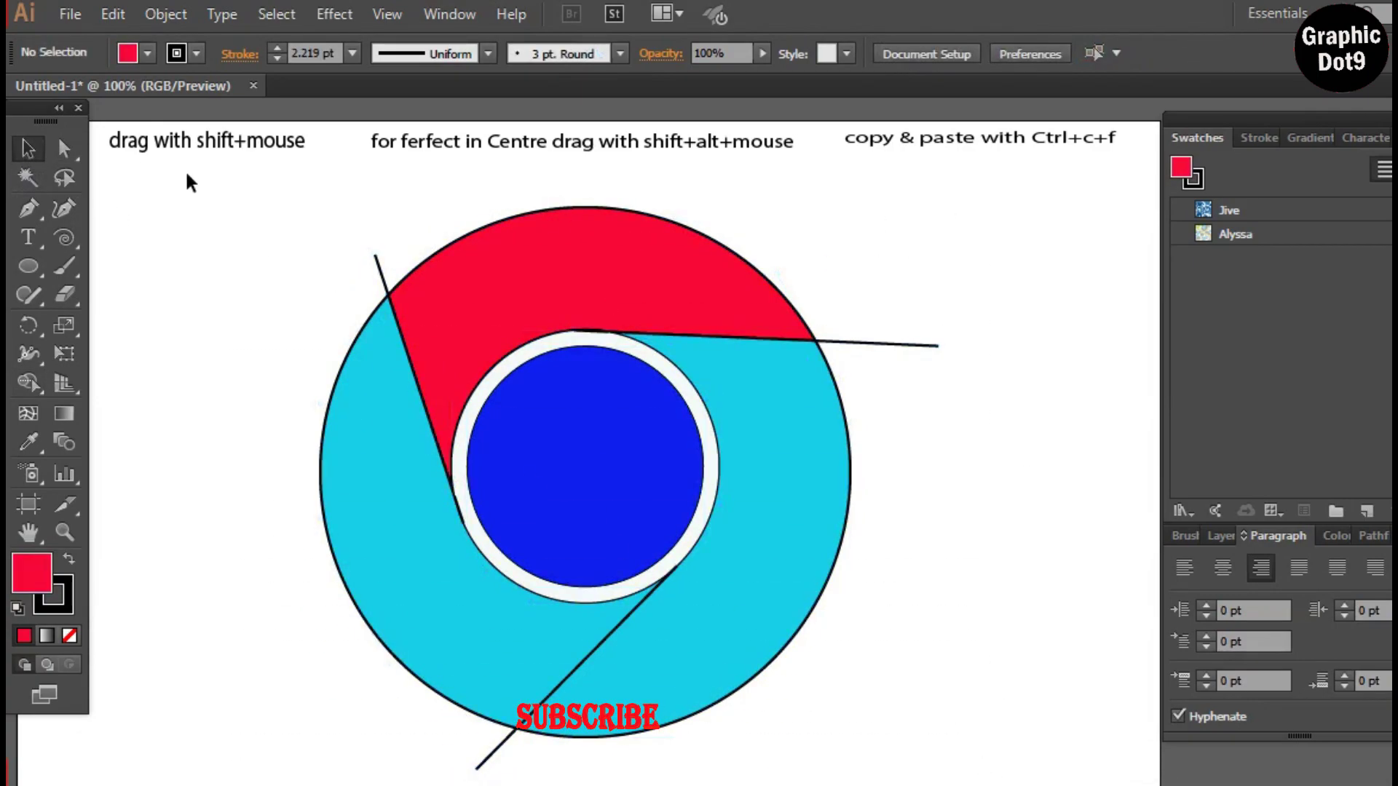
{"action": "left_click_drag", "start_coordinate": [208, 176], "coordinate": [1023, 784]}
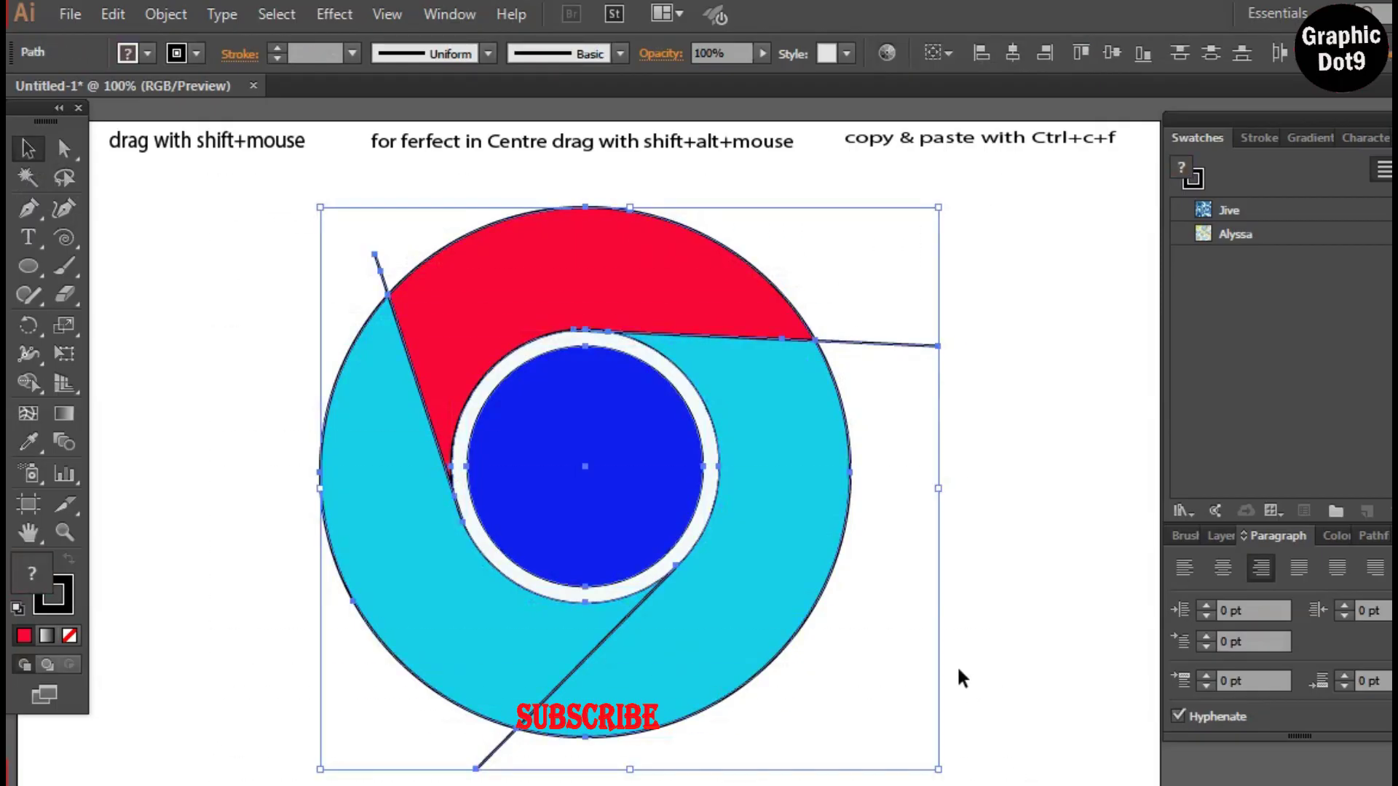
{"action": "left_click", "coordinate": [32, 380]}
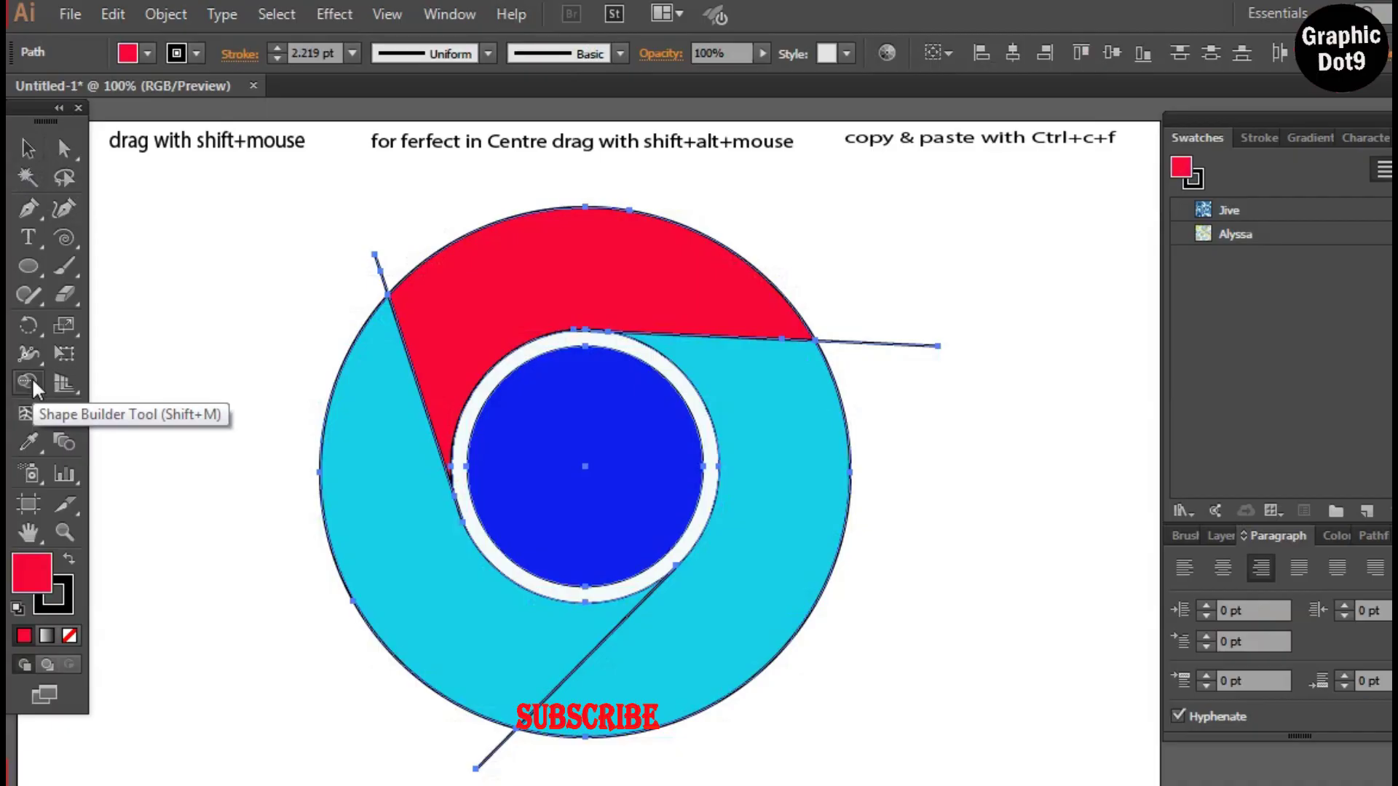
{"action": "double_click", "coordinate": [35, 566]}
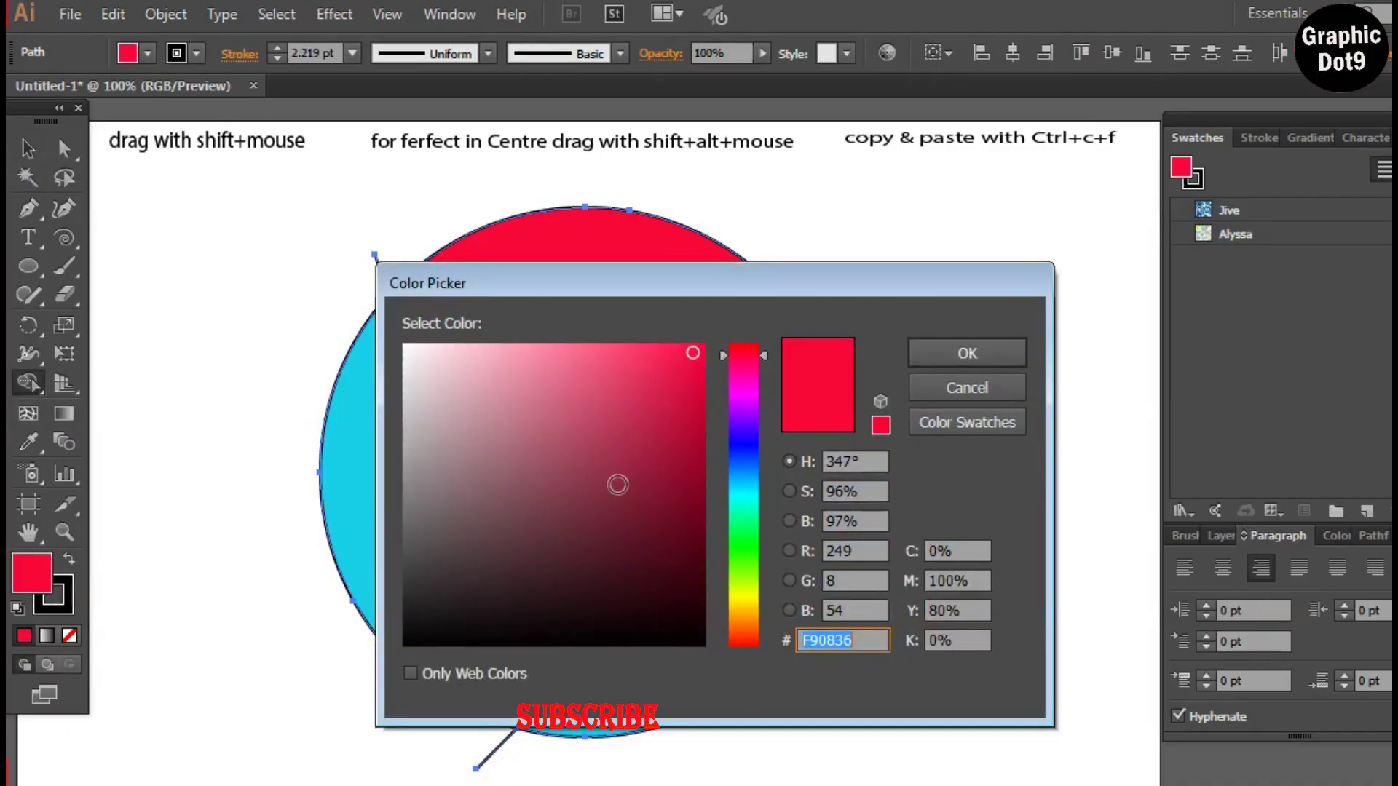
{"action": "left_click", "coordinate": [744, 557]}
{"action": "left_click", "coordinate": [690, 483]}
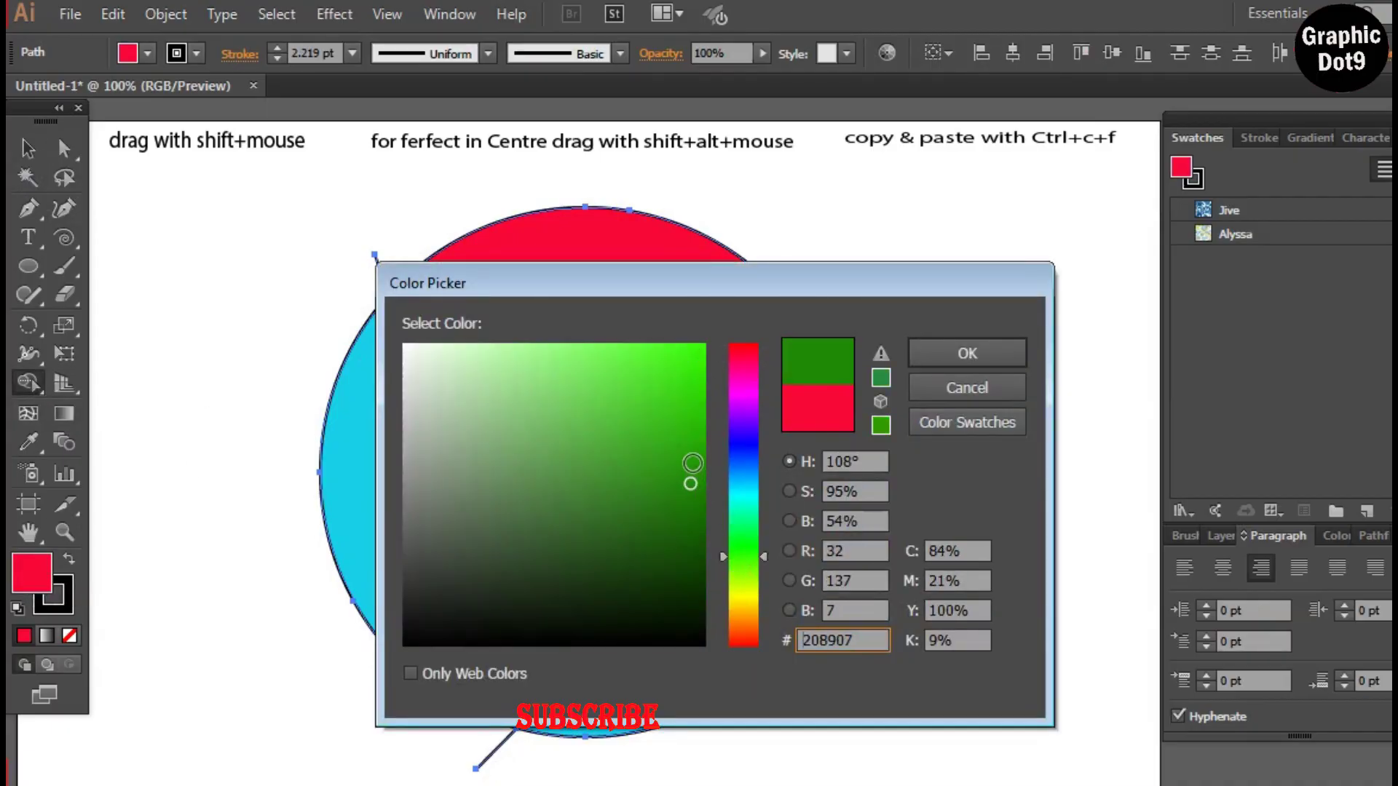
{"action": "left_click", "coordinate": [692, 463]}
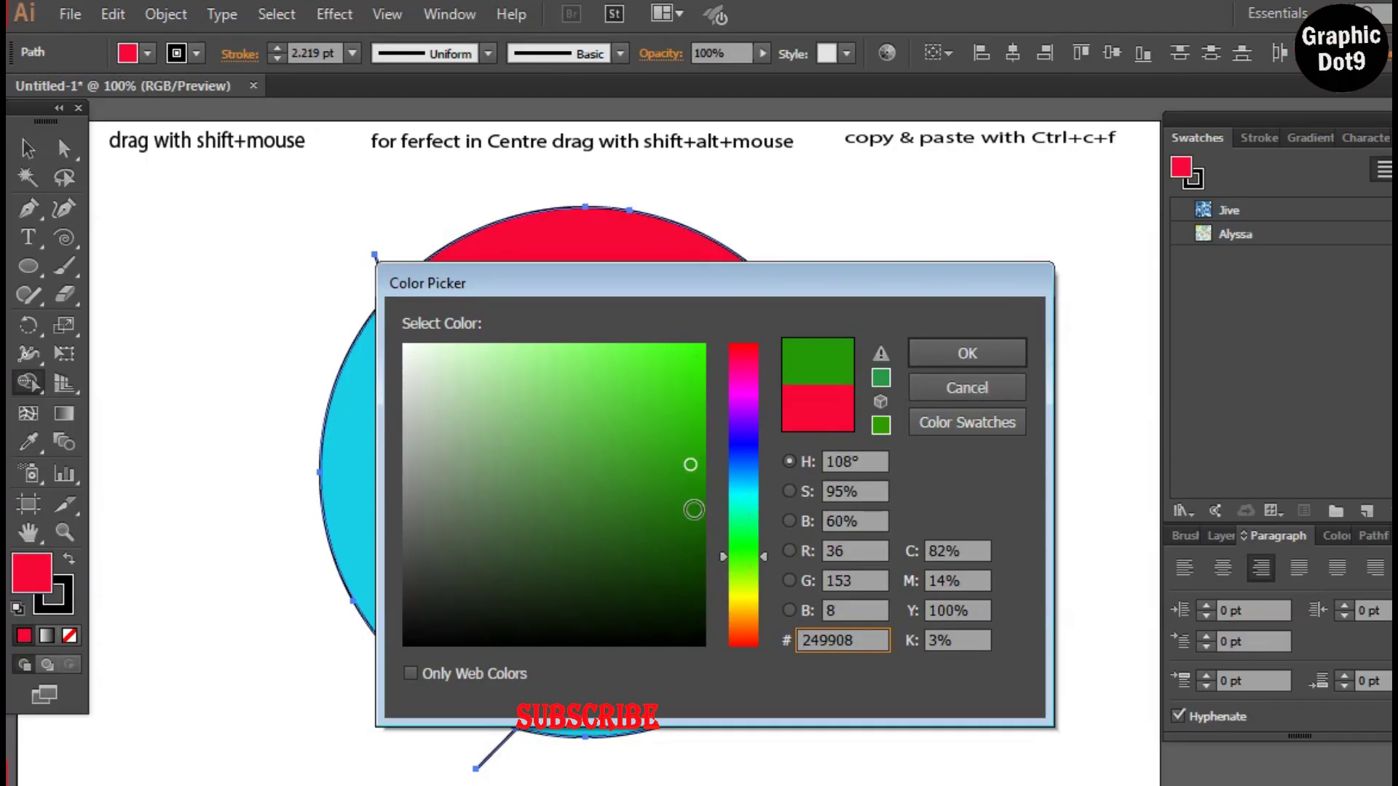
{"action": "left_click", "coordinate": [691, 509]}
{"action": "left_click", "coordinate": [969, 354]}
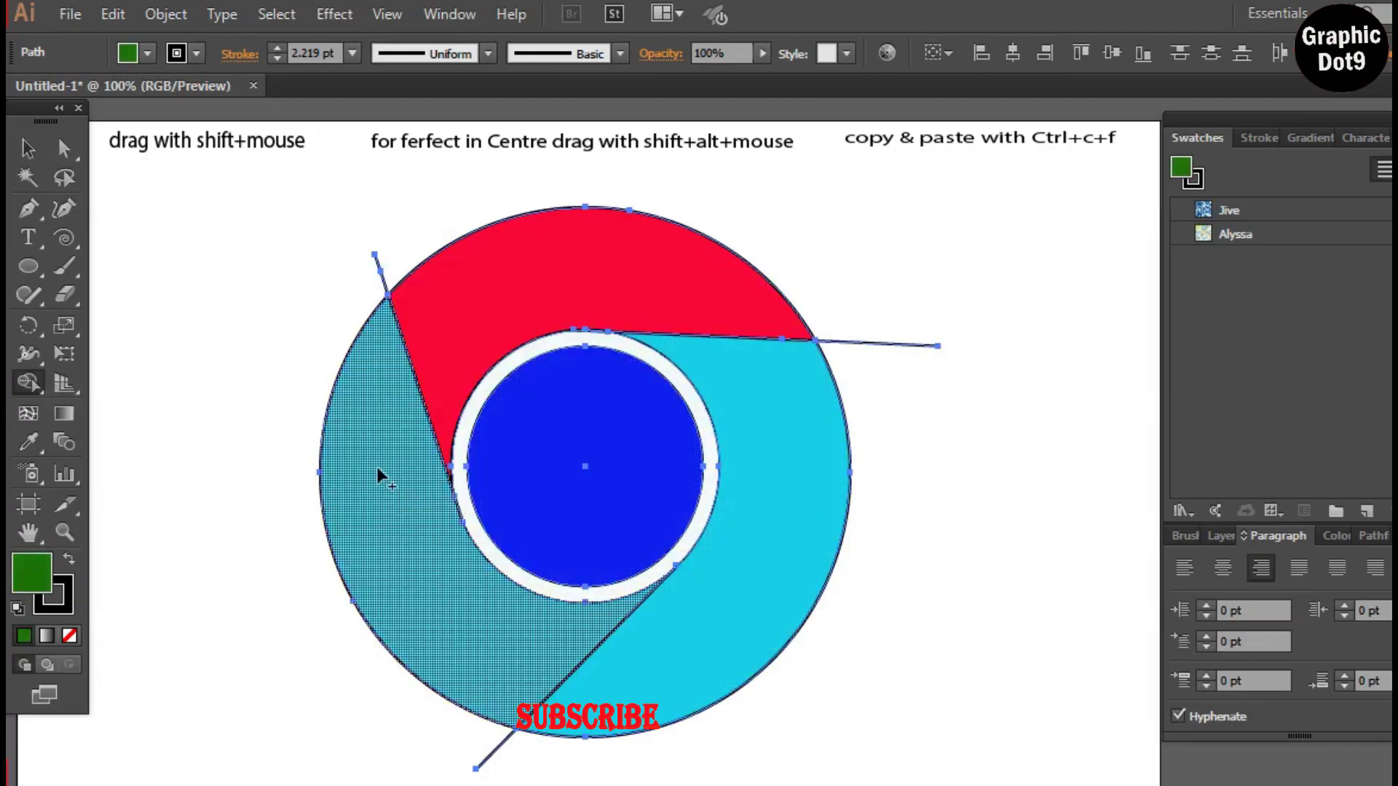
{"action": "left_click", "coordinate": [472, 583]}
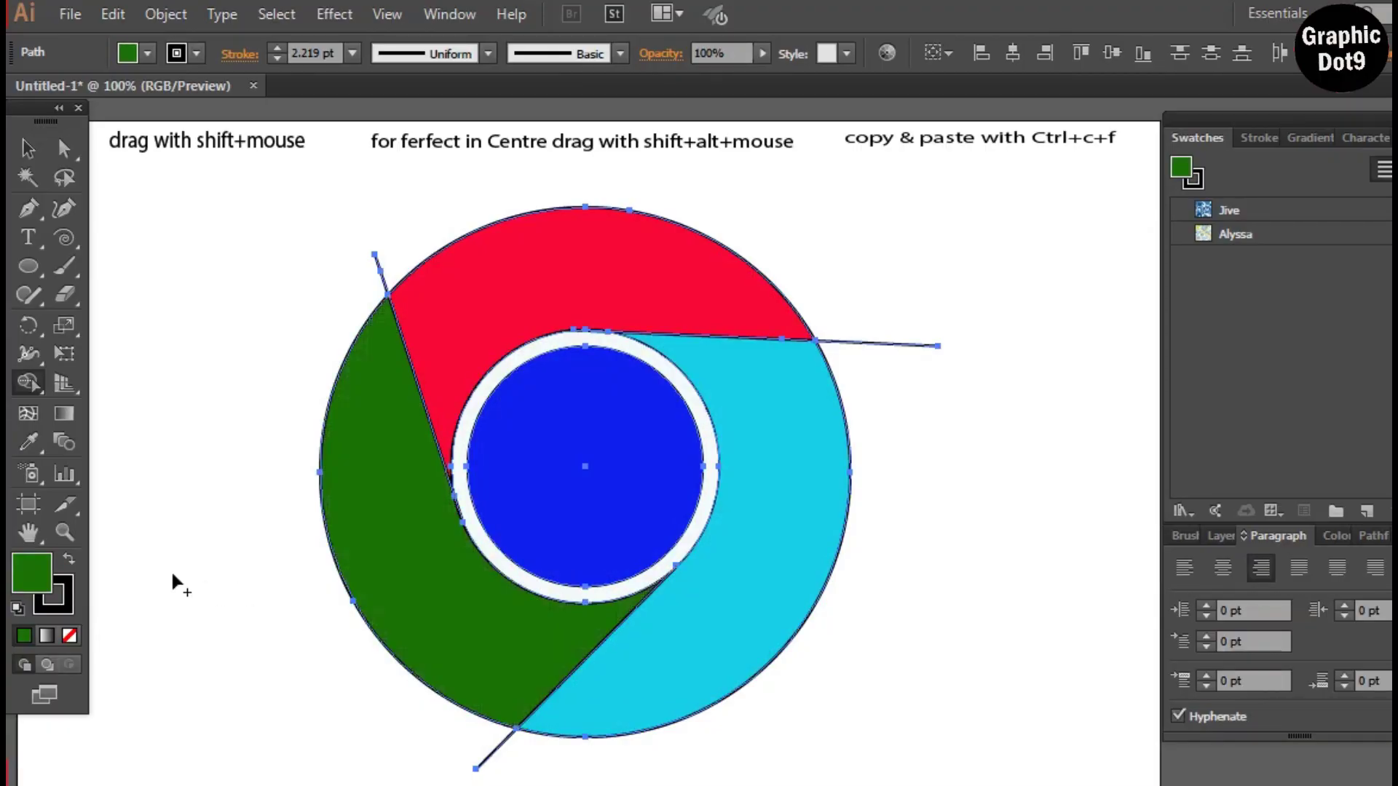
Step: Fill the remaining cyan segment of the outer ring with yellow using Shape Builder
{"action": "double_click", "coordinate": [29, 568]}
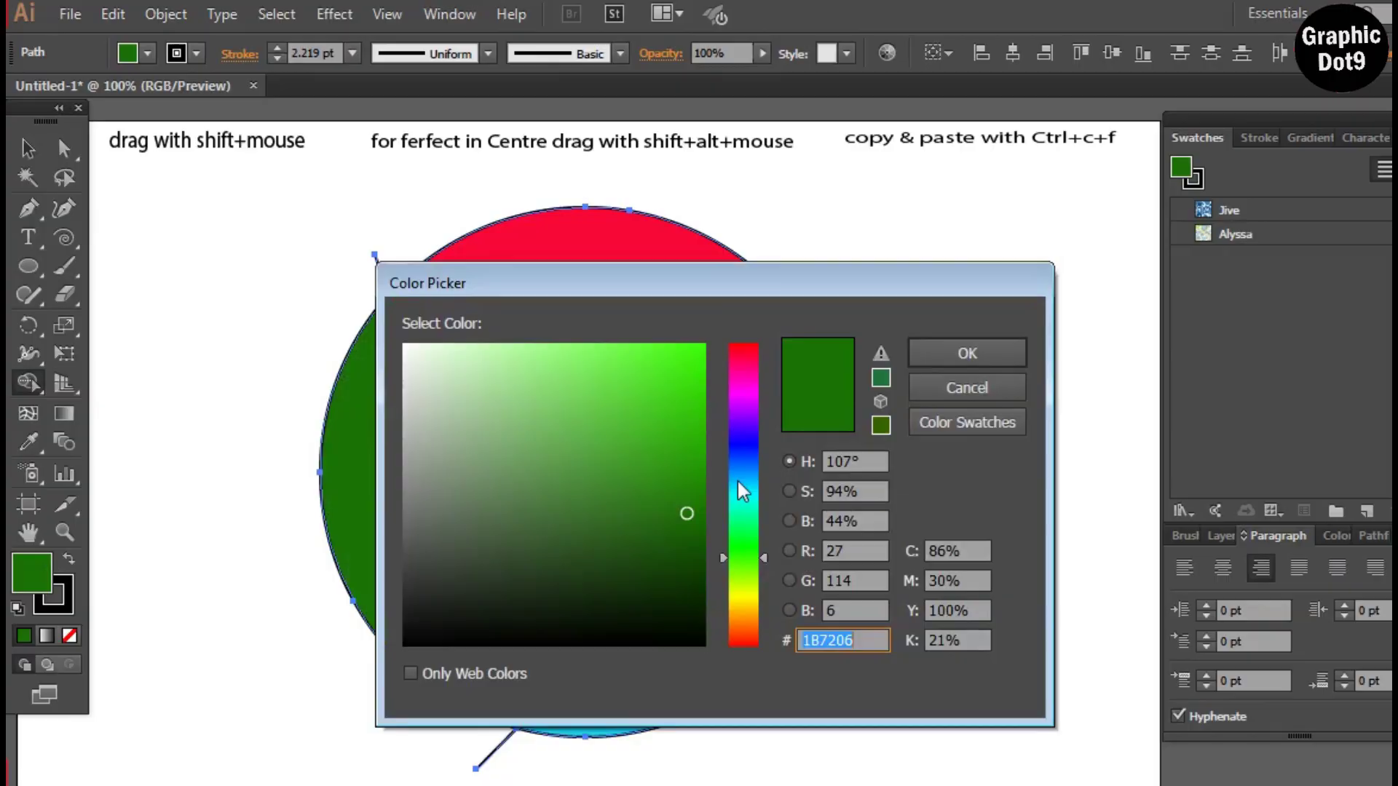
{"action": "left_click", "coordinate": [744, 602]}
{"action": "left_click_drag", "start_coordinate": [686, 514], "coordinate": [685, 353]}
{"action": "left_click", "coordinate": [989, 358]}
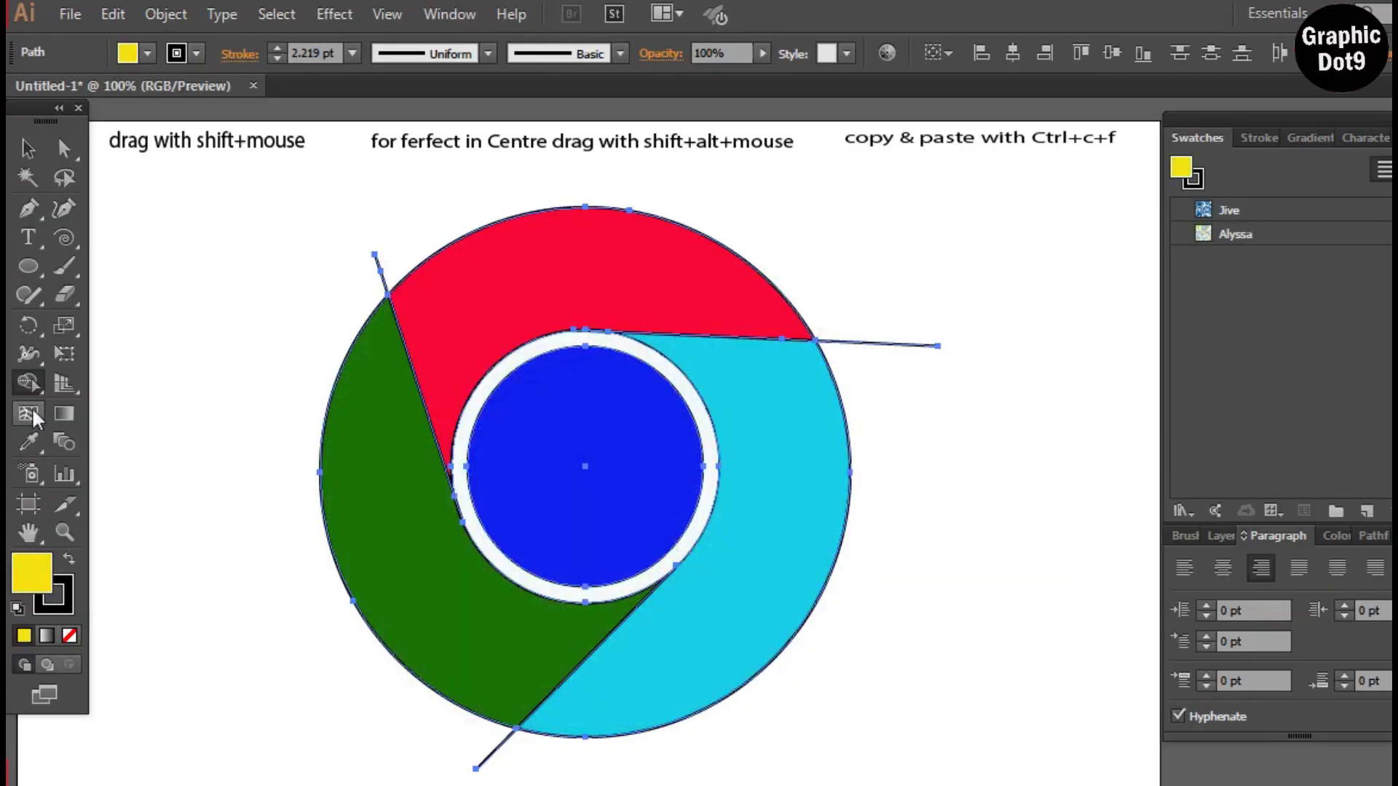
{"action": "left_click", "coordinate": [753, 590]}
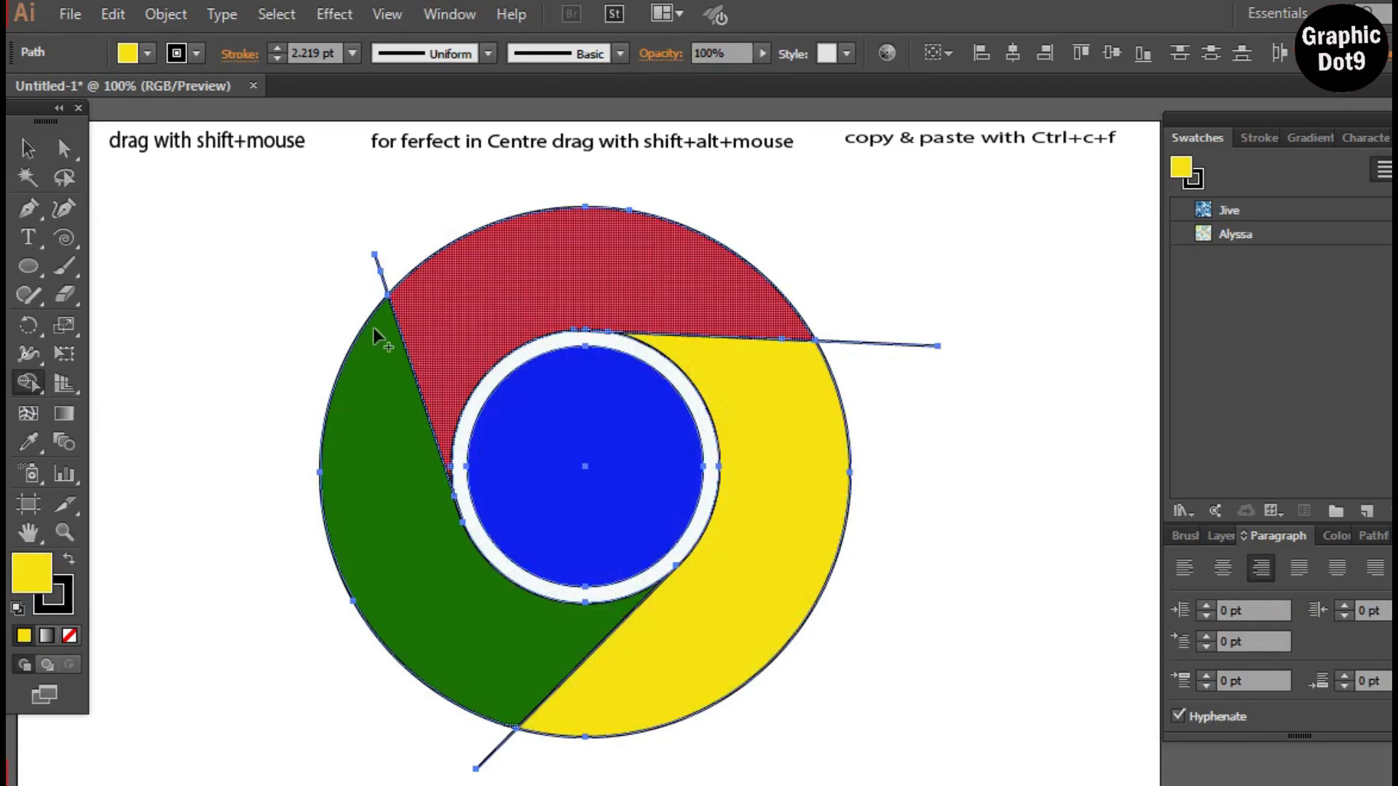
Step: Delete the three leftover line ends sticking out beyond the outer circle at the segment boundaries
{"action": "left_click", "coordinate": [27, 150]}
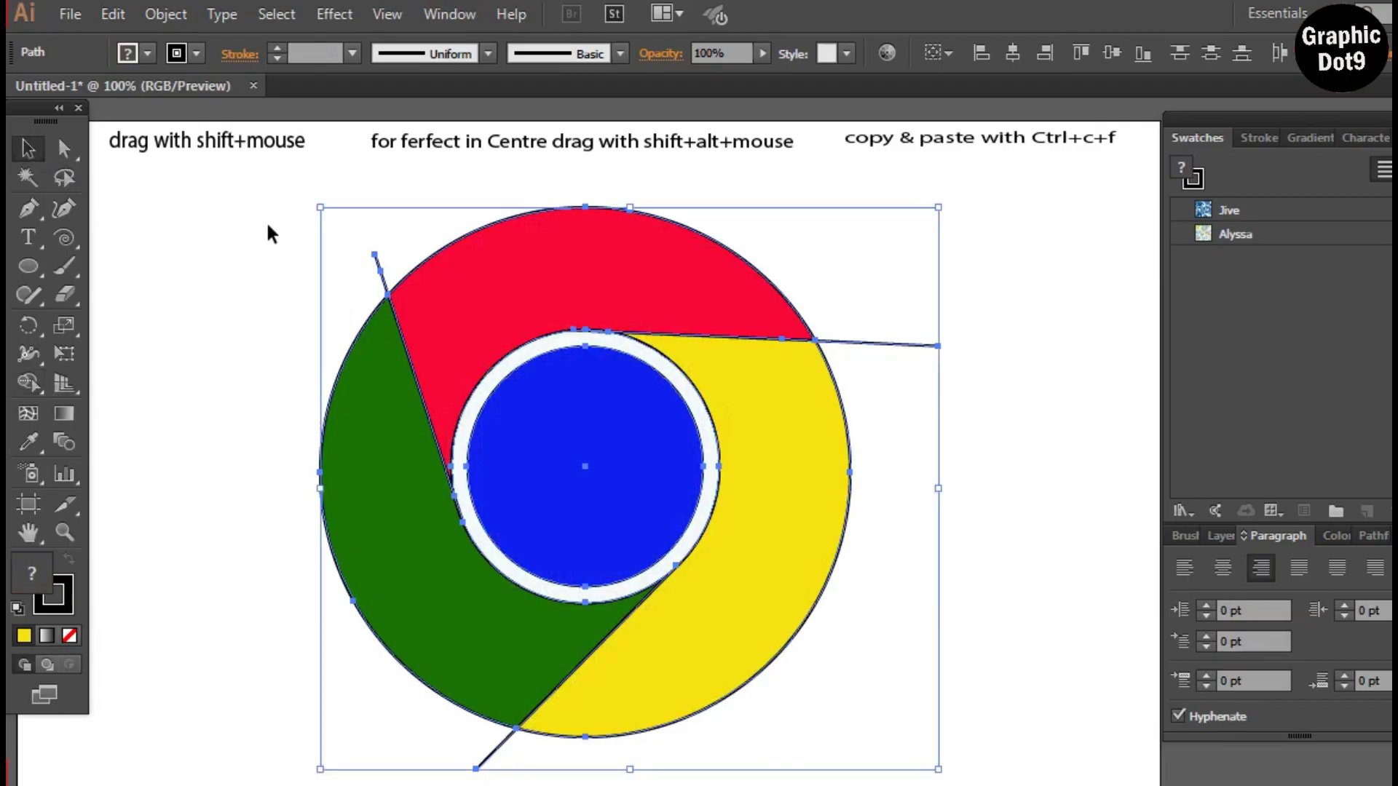
{"action": "left_click", "coordinate": [266, 223]}
{"action": "left_click", "coordinate": [382, 277]}
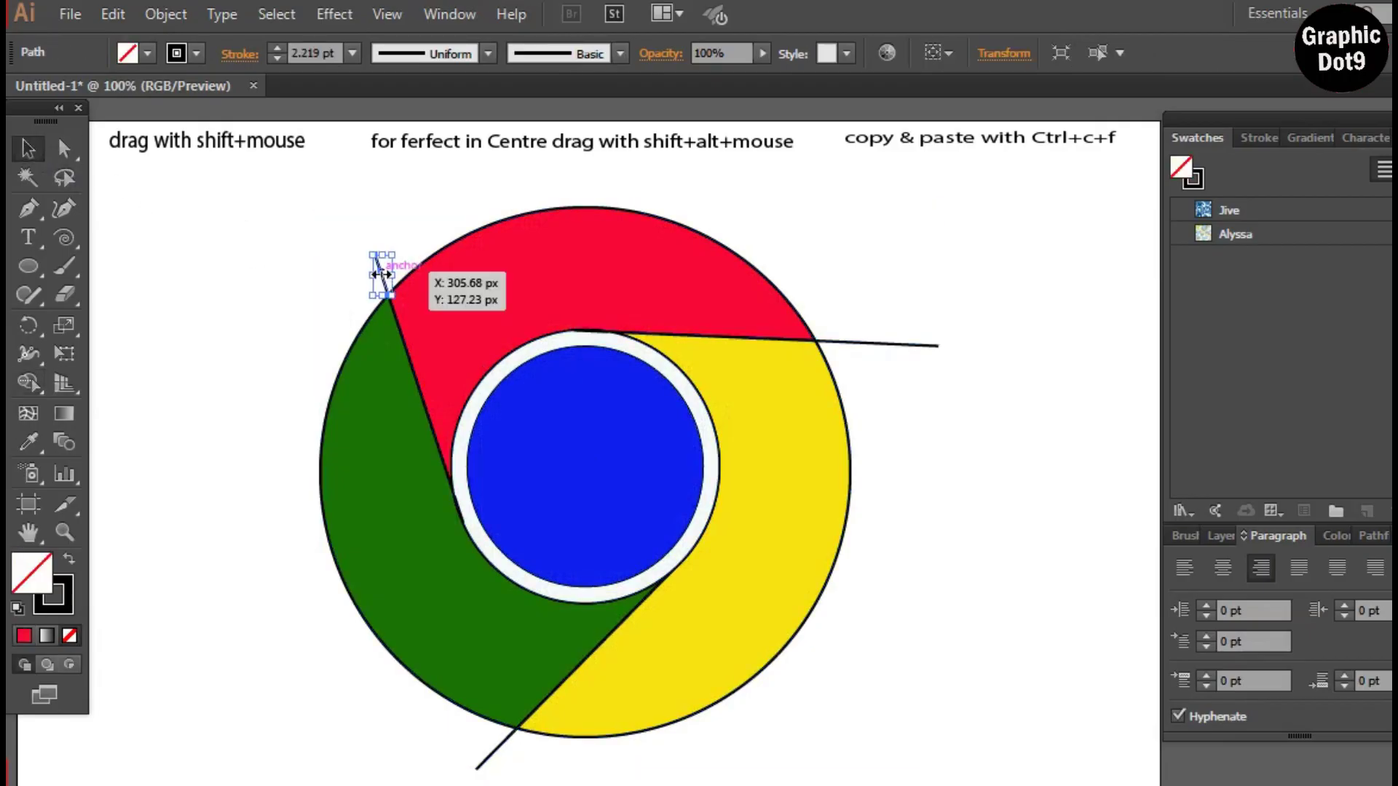
{"action": "key", "text": "Delete"}
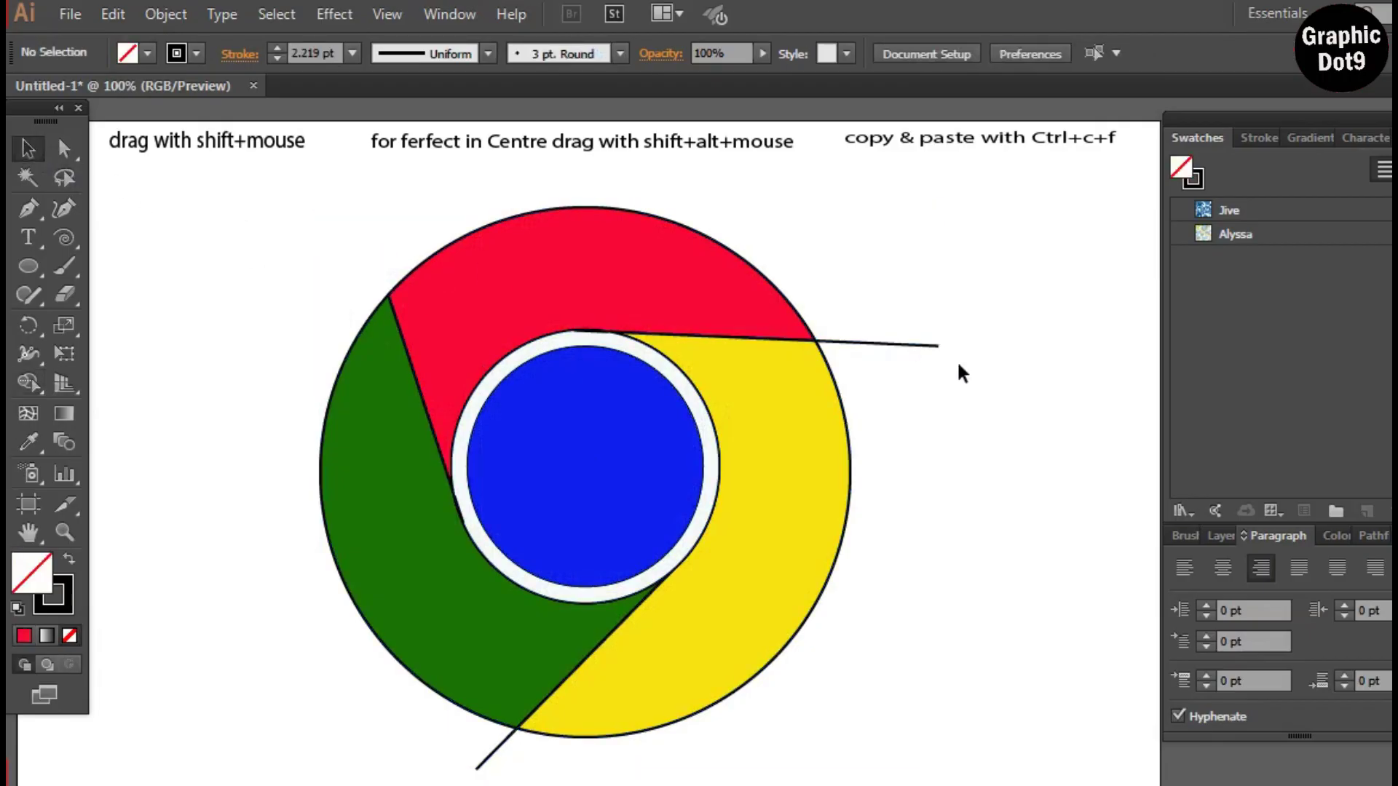
{"action": "left_click", "coordinate": [921, 345]}
{"action": "key", "text": "Delete"}
{"action": "left_click", "coordinate": [506, 738]}
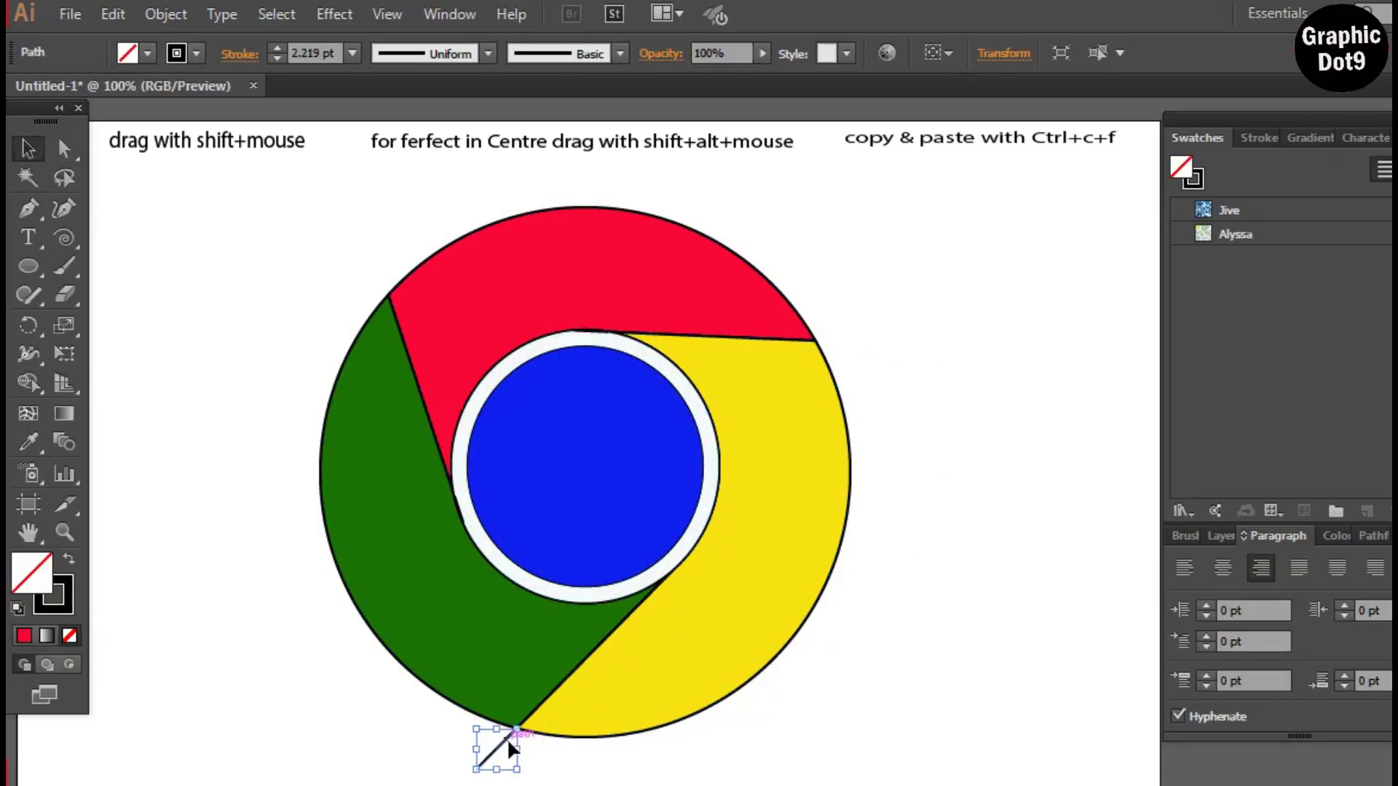
{"action": "key", "text": "Delete"}
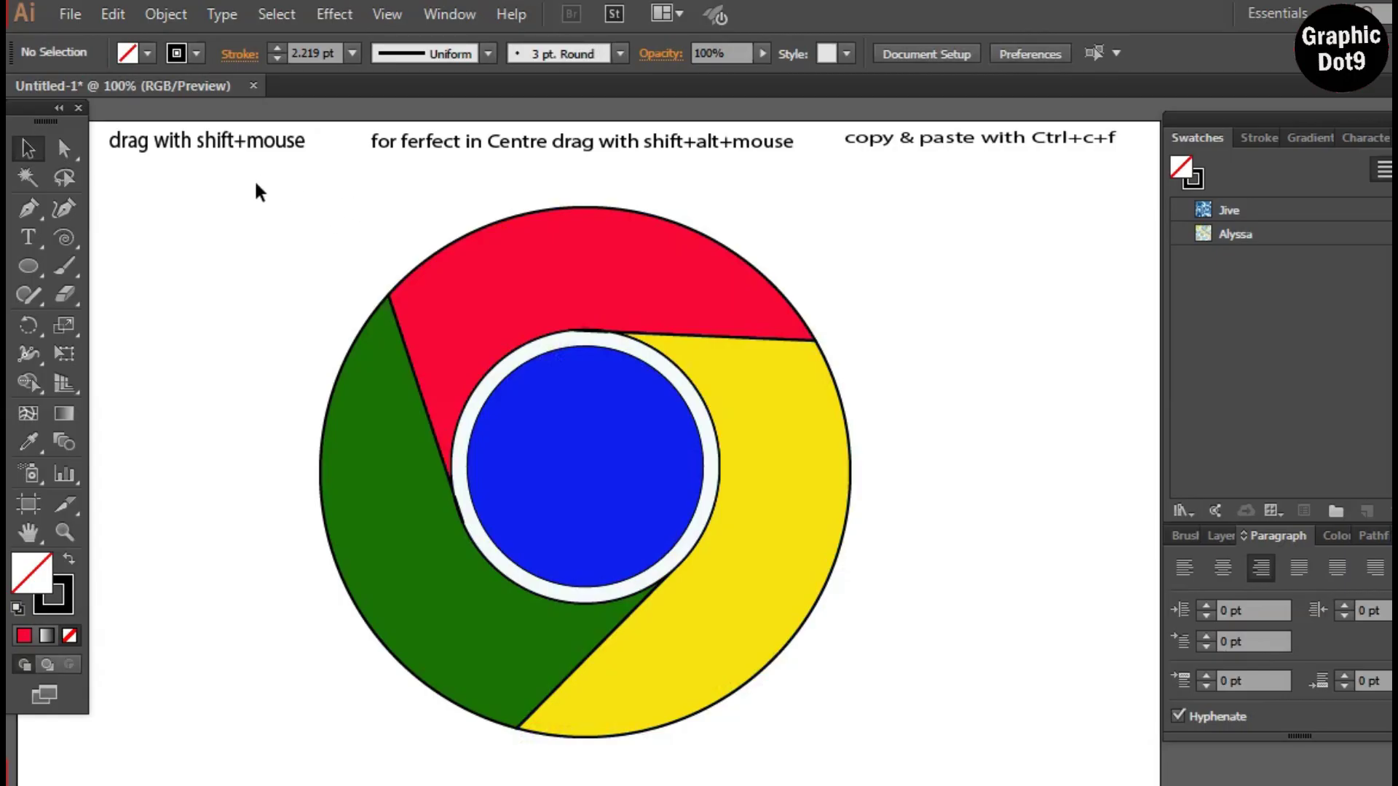
Step: Select the whole logo and set its stroke to None, removing the black outlines from every shape
{"action": "left_click_drag", "start_coordinate": [256, 184], "coordinate": [966, 750]}
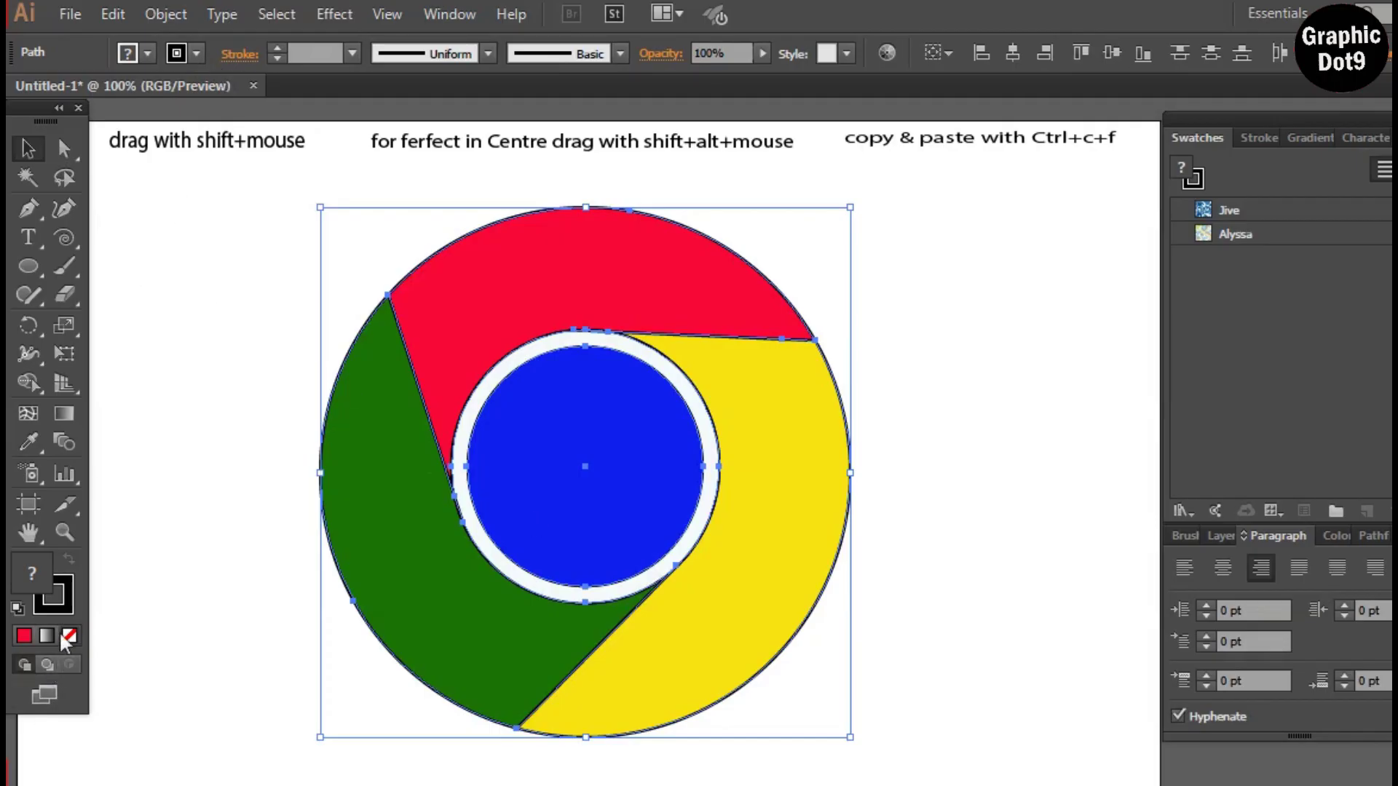
{"action": "left_click", "coordinate": [194, 54]}
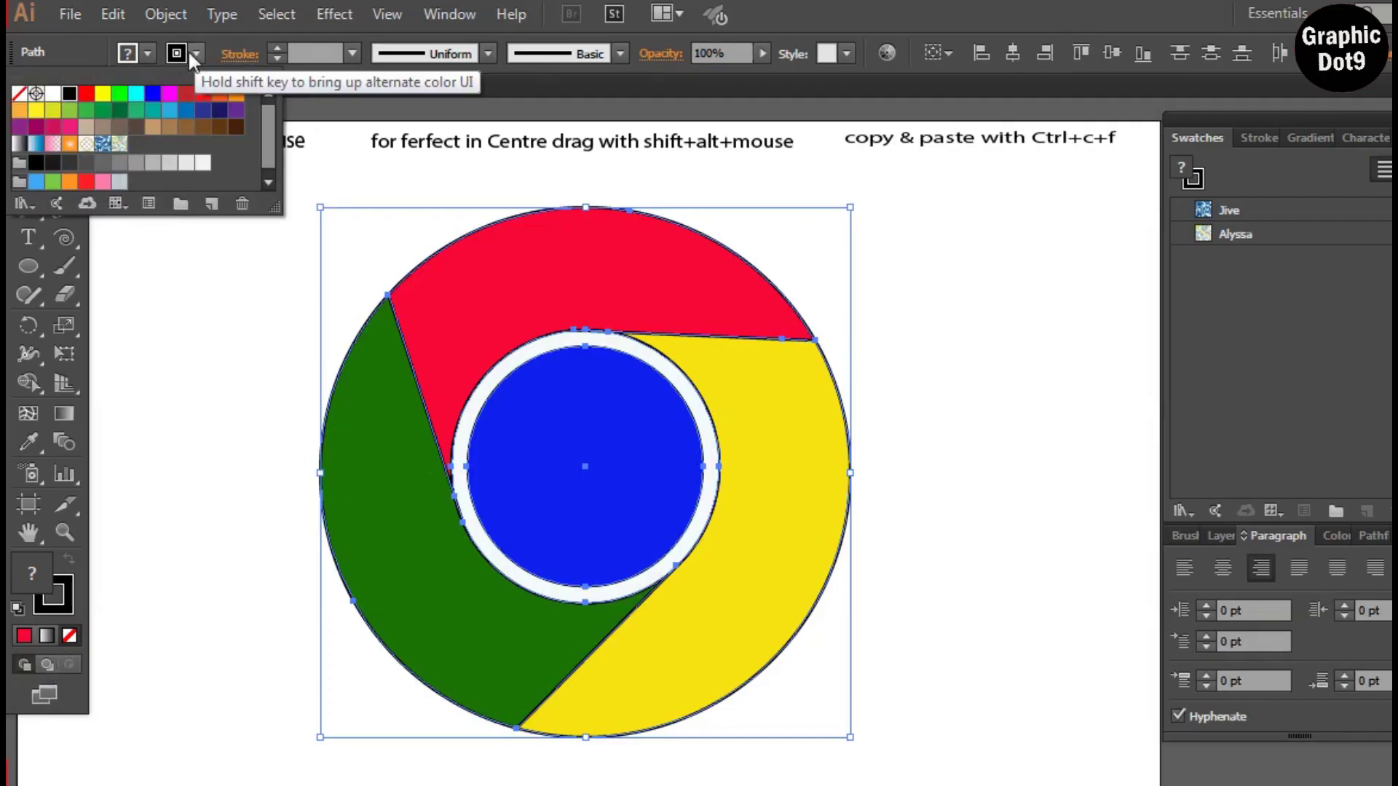
{"action": "left_click", "coordinate": [19, 94]}
{"action": "left_click", "coordinate": [975, 412]}
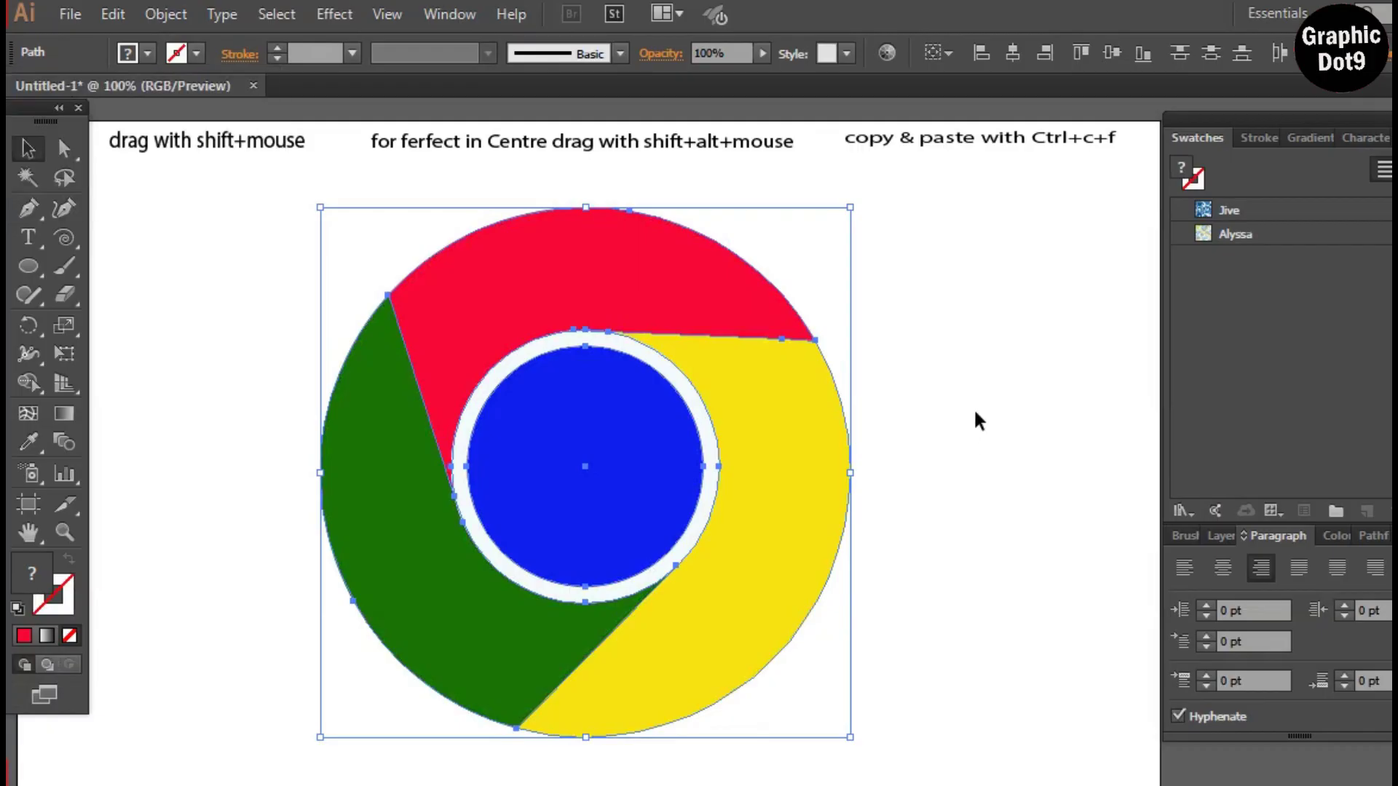
{"action": "left_click", "coordinate": [975, 412]}
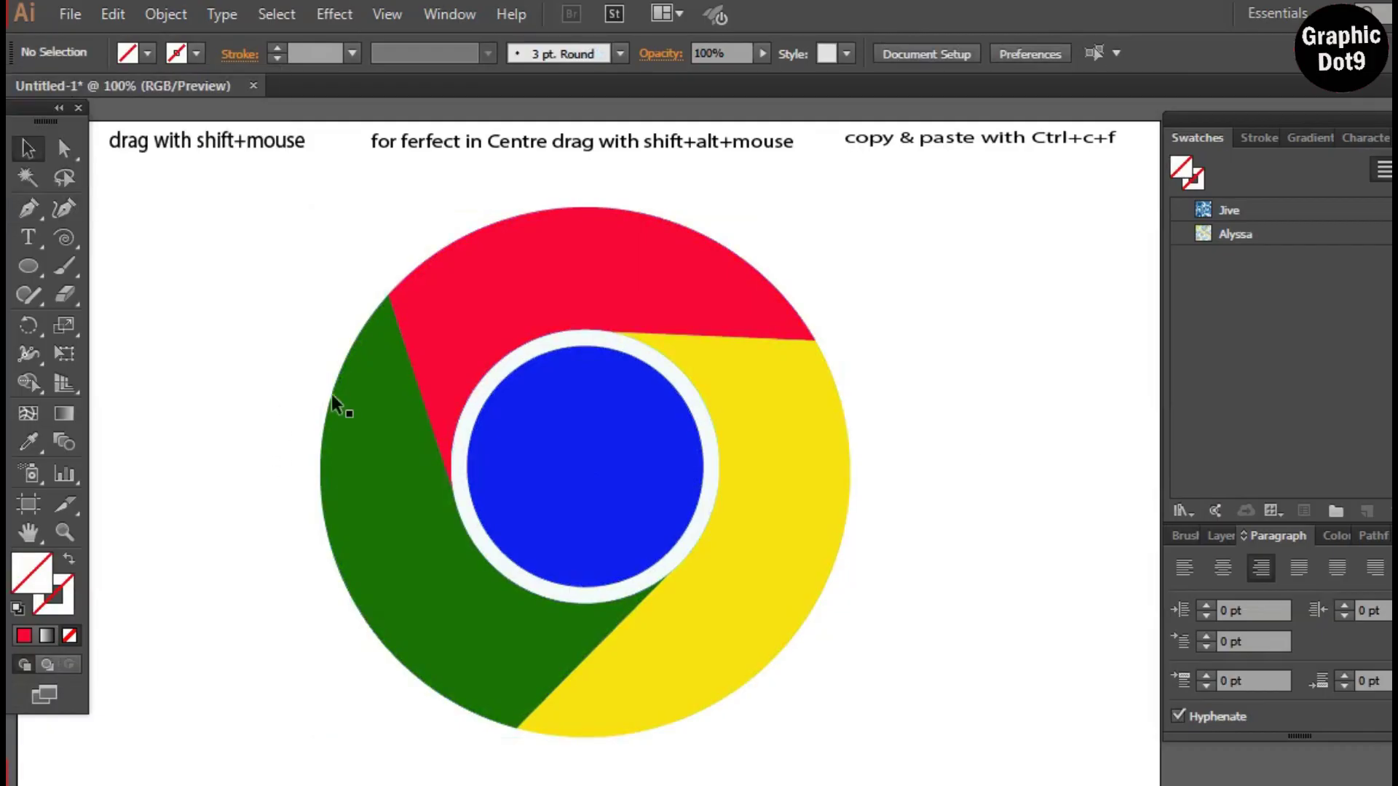
Step: Select all parts of the logo and group them into a single object
{"action": "left_click_drag", "start_coordinate": [247, 184], "coordinate": [960, 761]}
{"action": "right_click", "coordinate": [783, 523]}
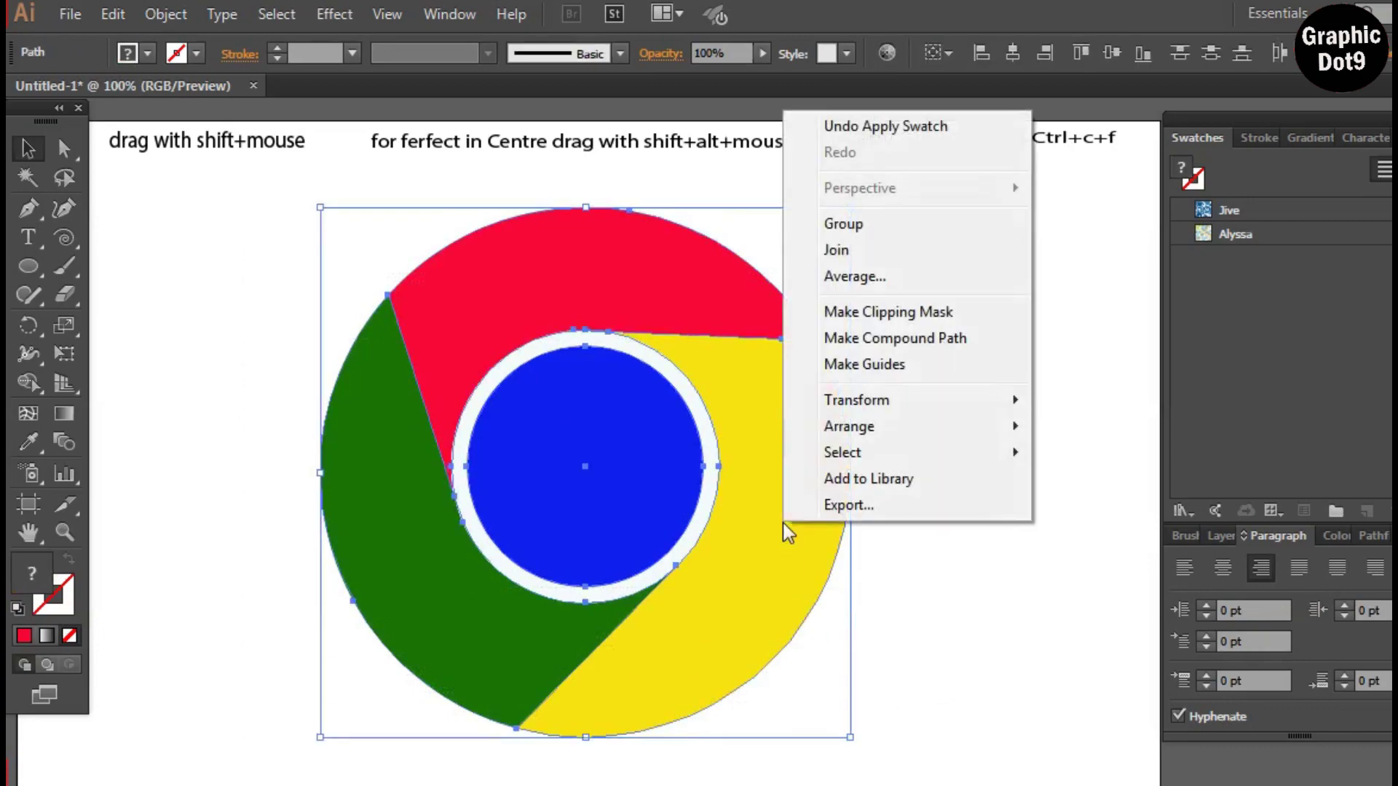
{"action": "left_click", "coordinate": [848, 224]}
{"action": "left_click", "coordinate": [971, 336]}
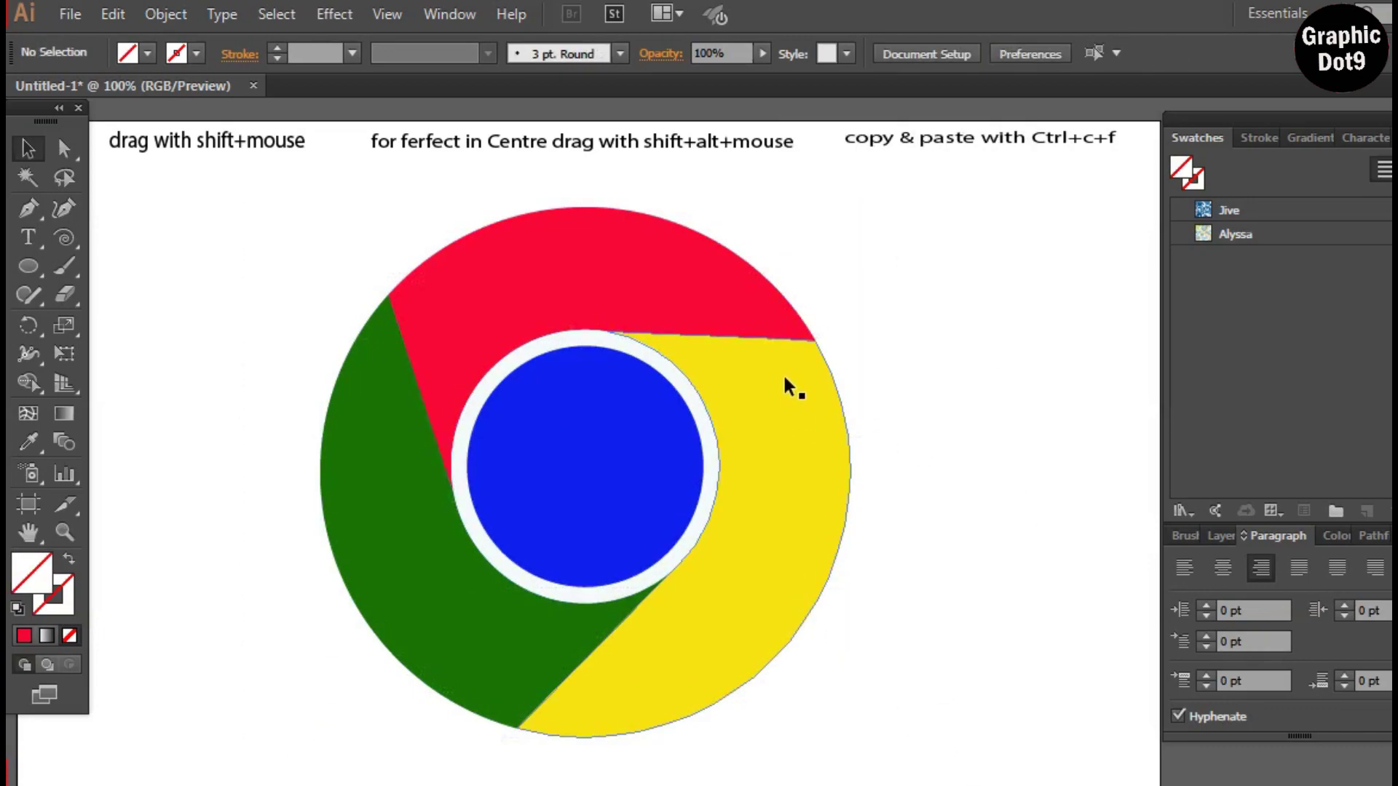
Step: Move the grouped logo slightly up and to the right, and remove the three shortcut captions above it
{"action": "left_click_drag", "start_coordinate": [718, 335], "coordinate": [806, 334]}
{"action": "left_click", "coordinate": [994, 377]}
{"action": "left_click", "coordinate": [919, 349]}
{"action": "left_click", "coordinate": [981, 315]}
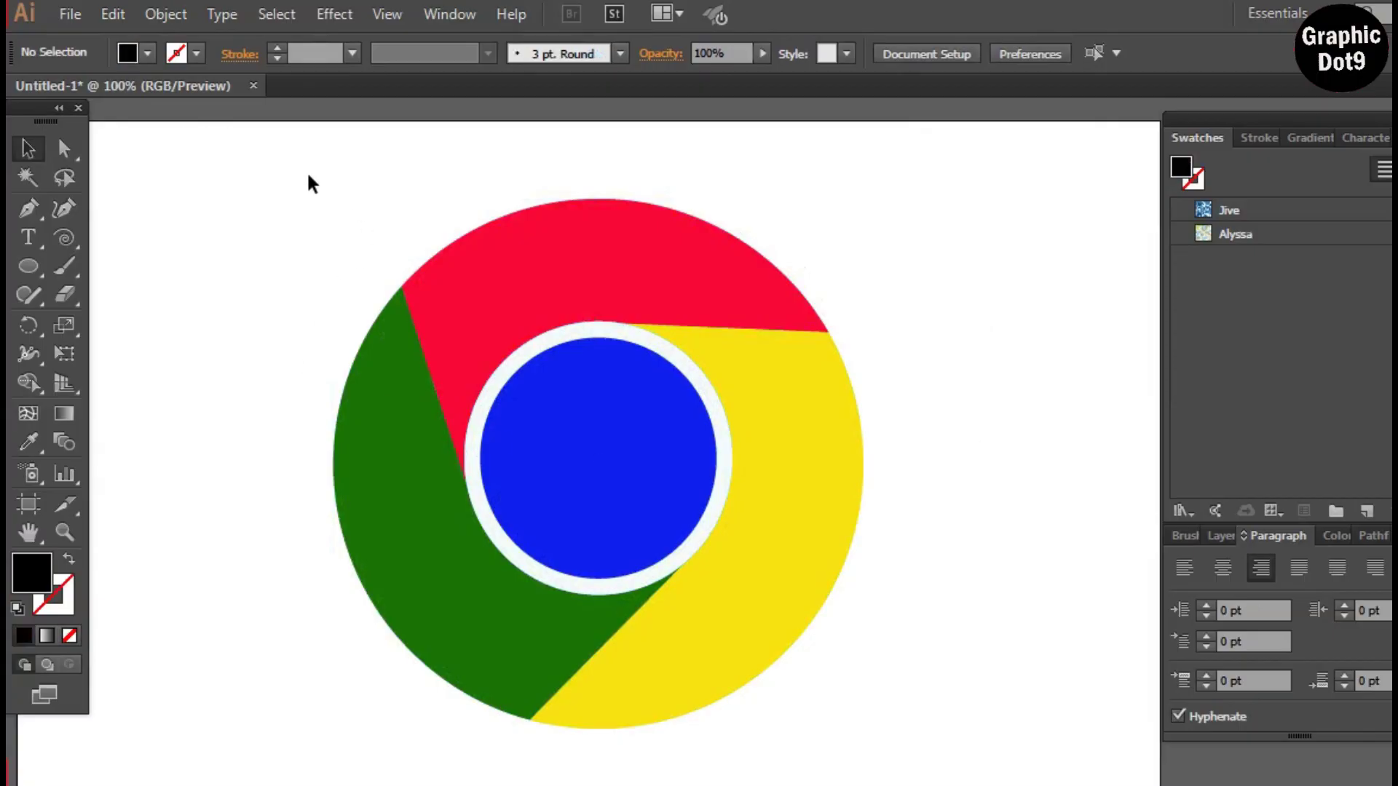
Step: Export the logo to Downloads as a PNG named Untitled-1, at Screen (72 ppi) resolution with a transparent background
{"action": "left_click", "coordinate": [68, 12]}
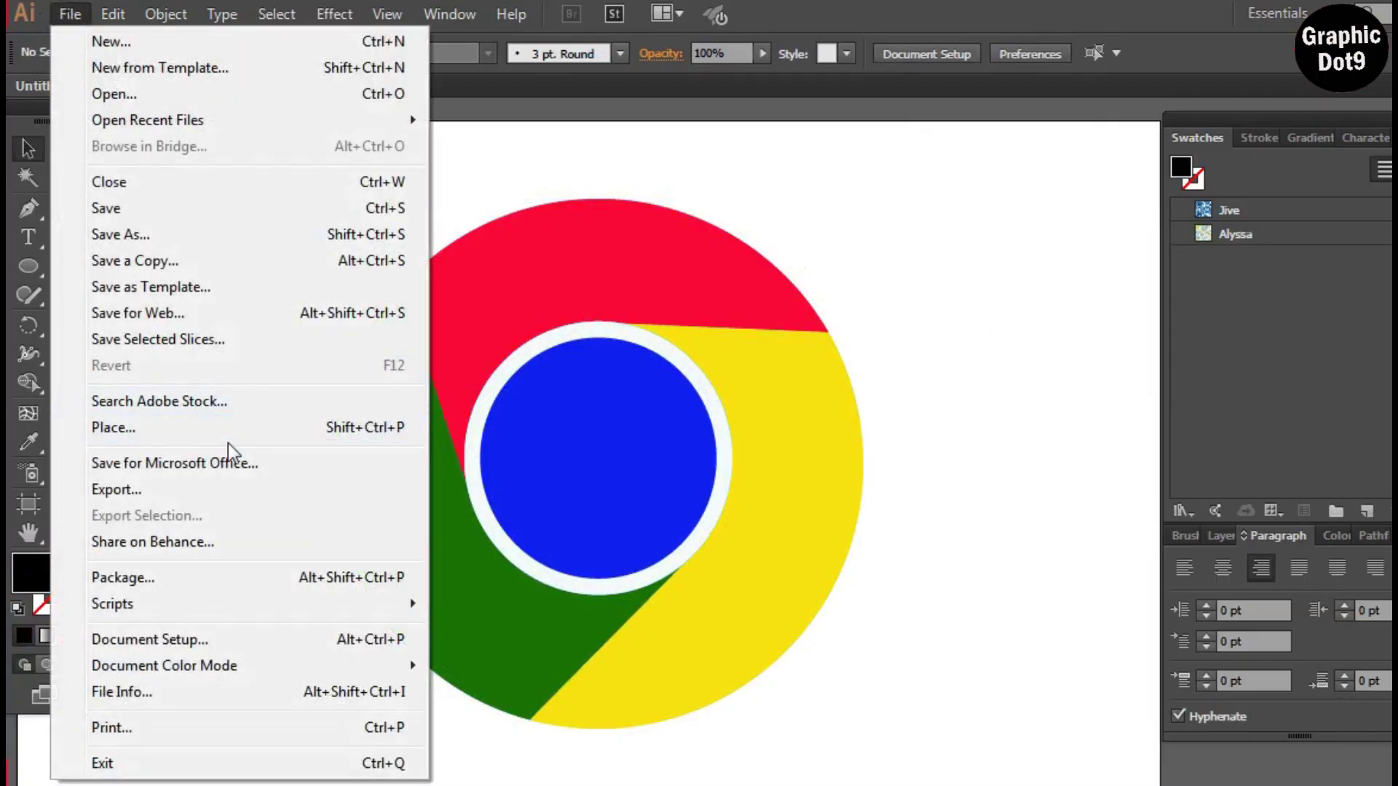
{"action": "left_click", "coordinate": [126, 489]}
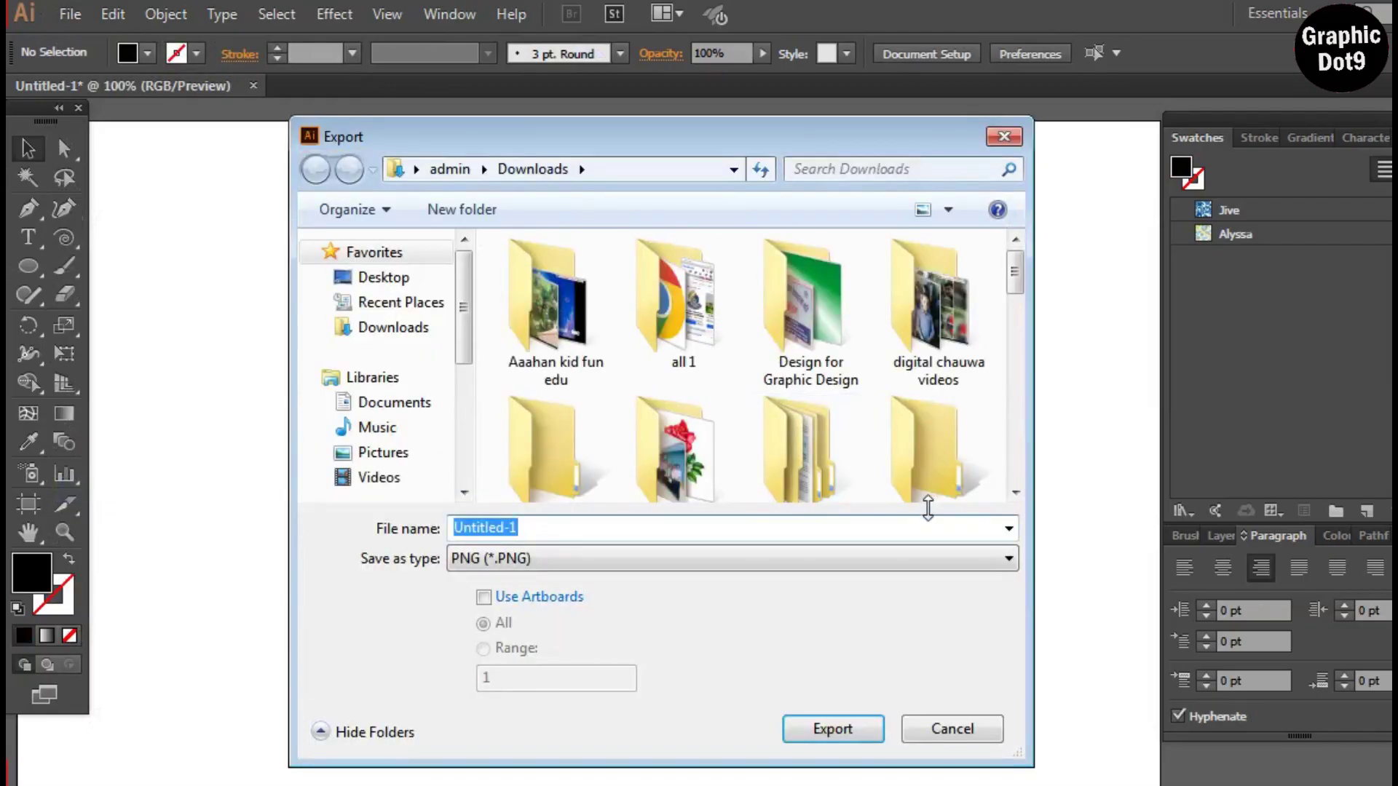
{"action": "left_click", "coordinate": [822, 731]}
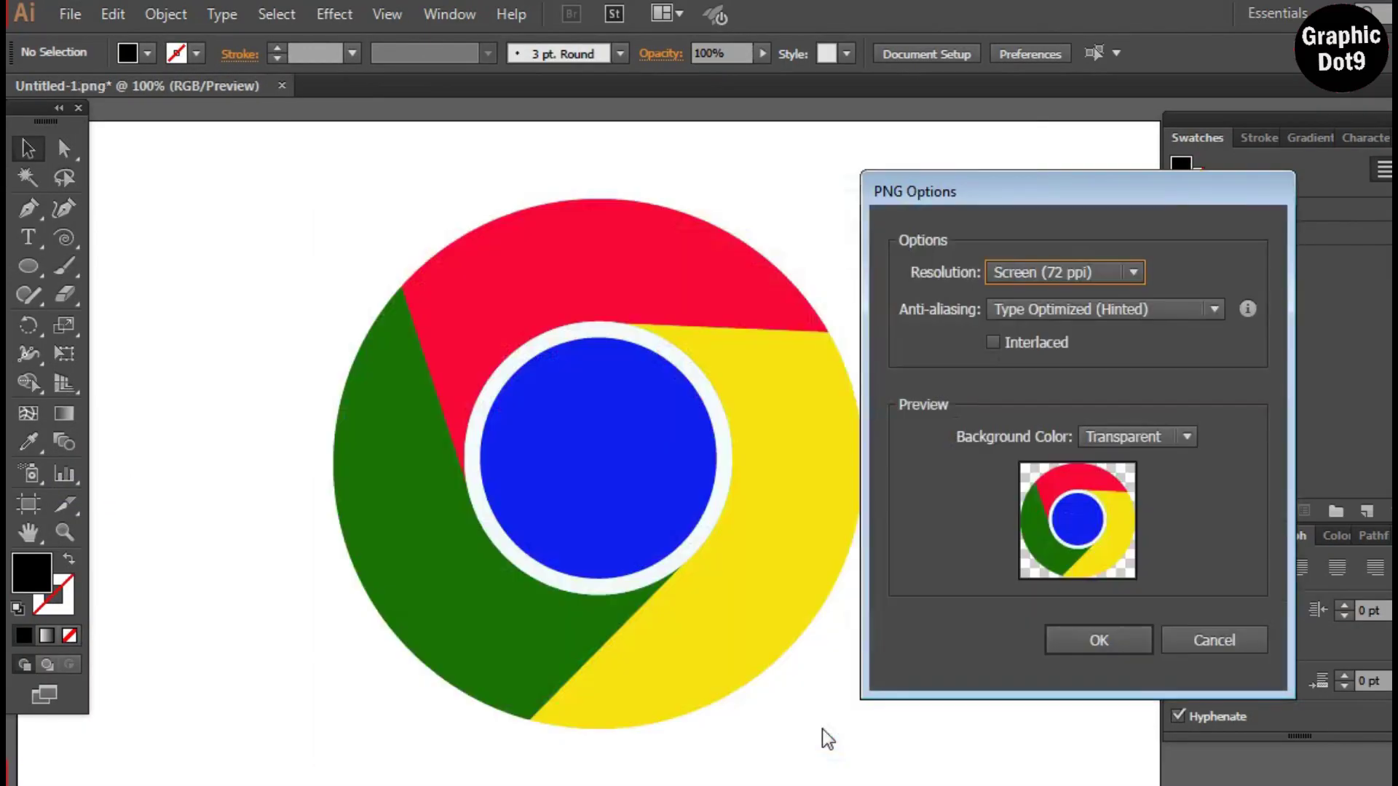
{"action": "left_click", "coordinate": [1101, 640]}
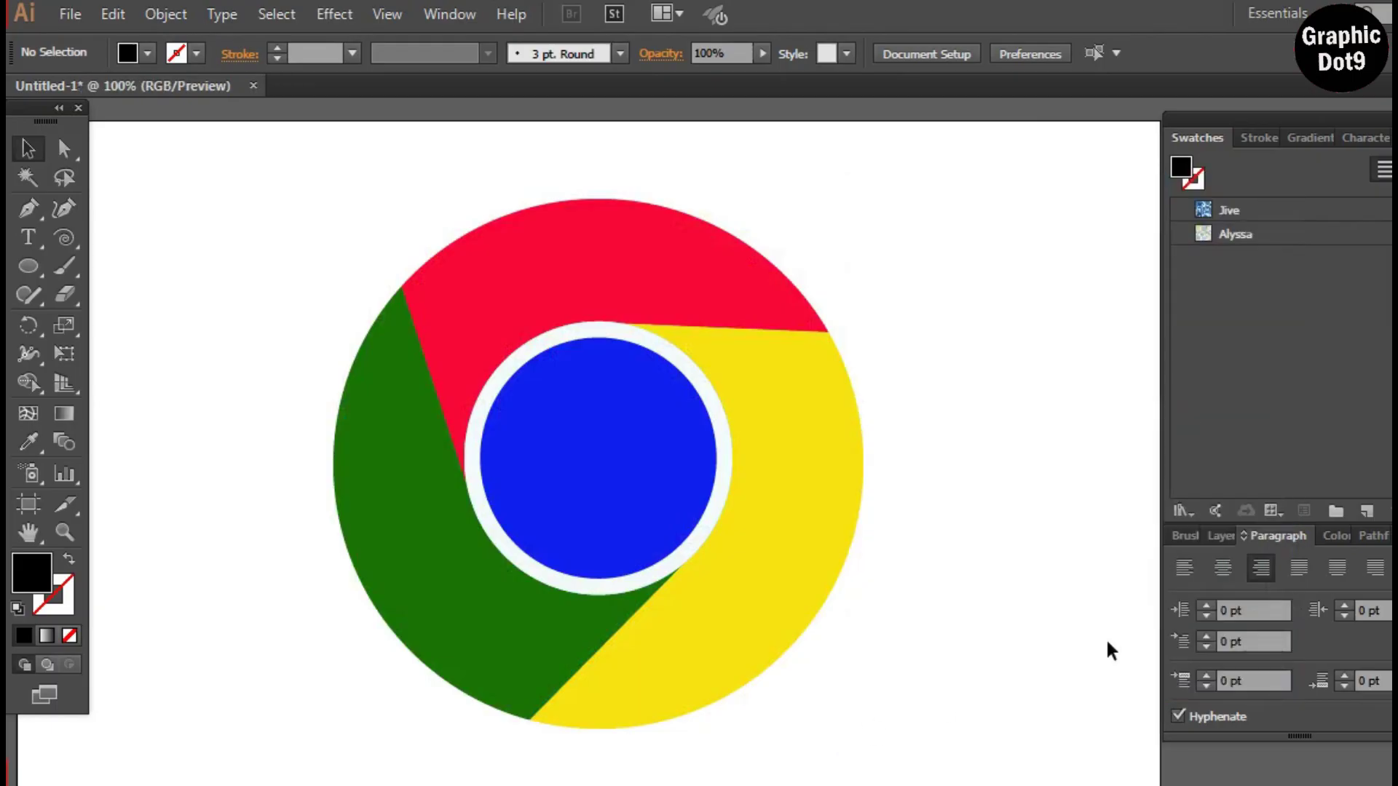